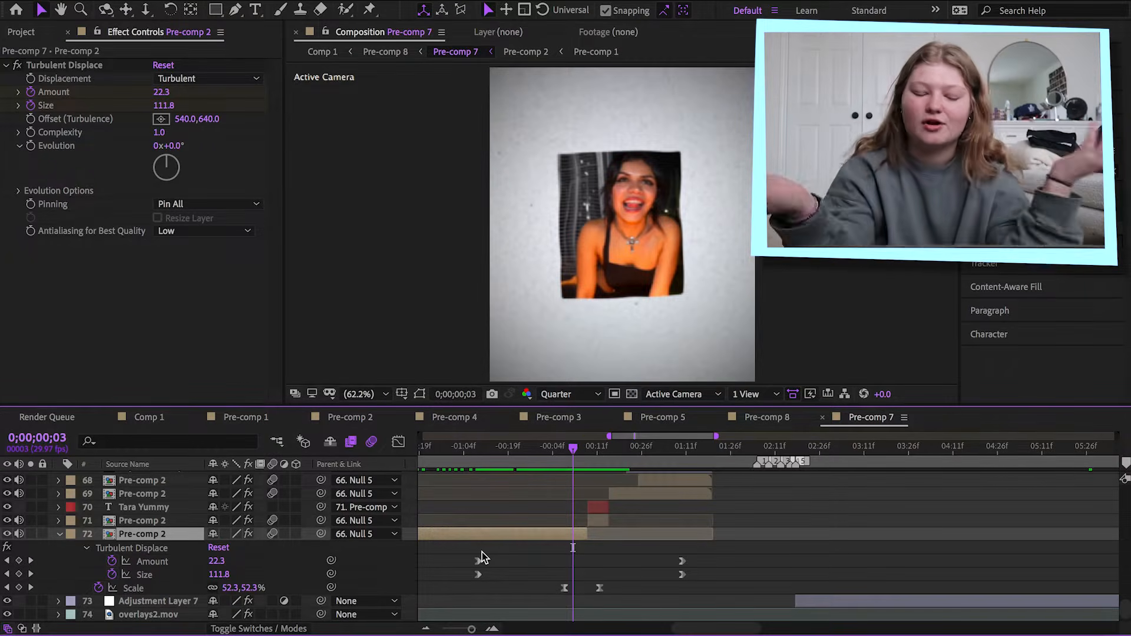
Step: Reveal the keyframes of the black-and-white Pre-comp 2 layer at frame 8 and inspect the overlapping title's character settings
left_click_drag(572, 448, 588, 458)
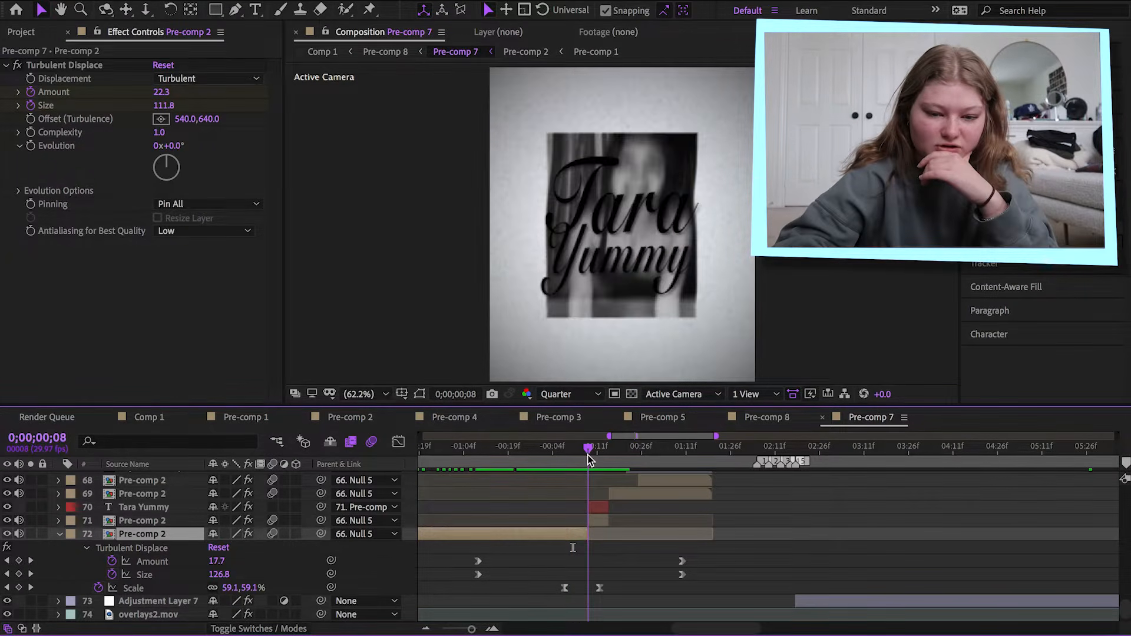
left_click(603, 521)
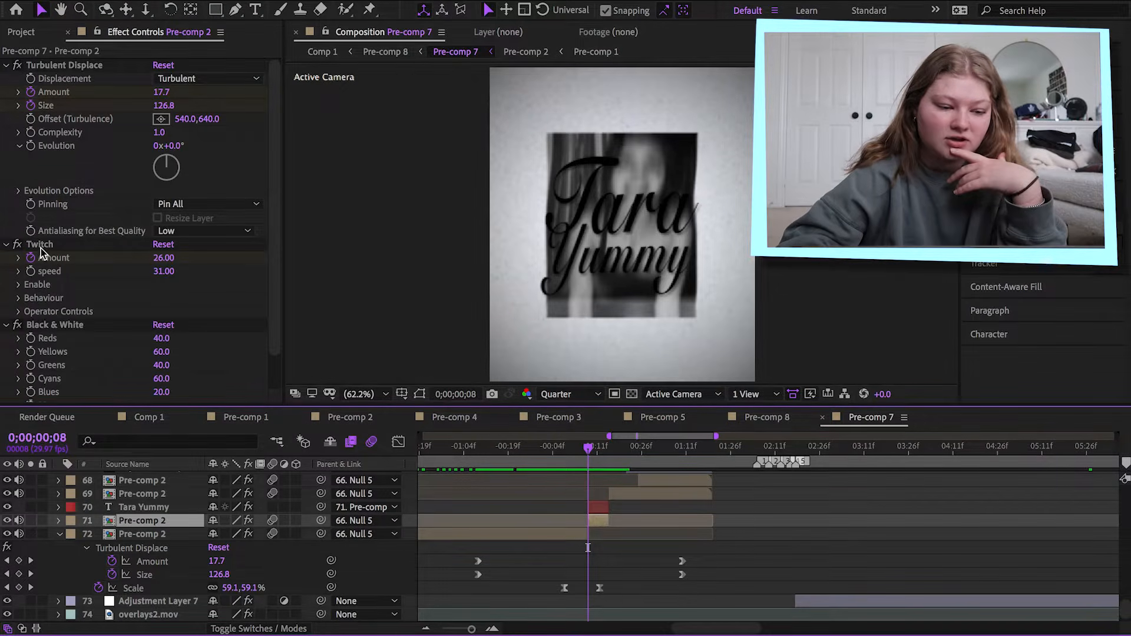
key("u")
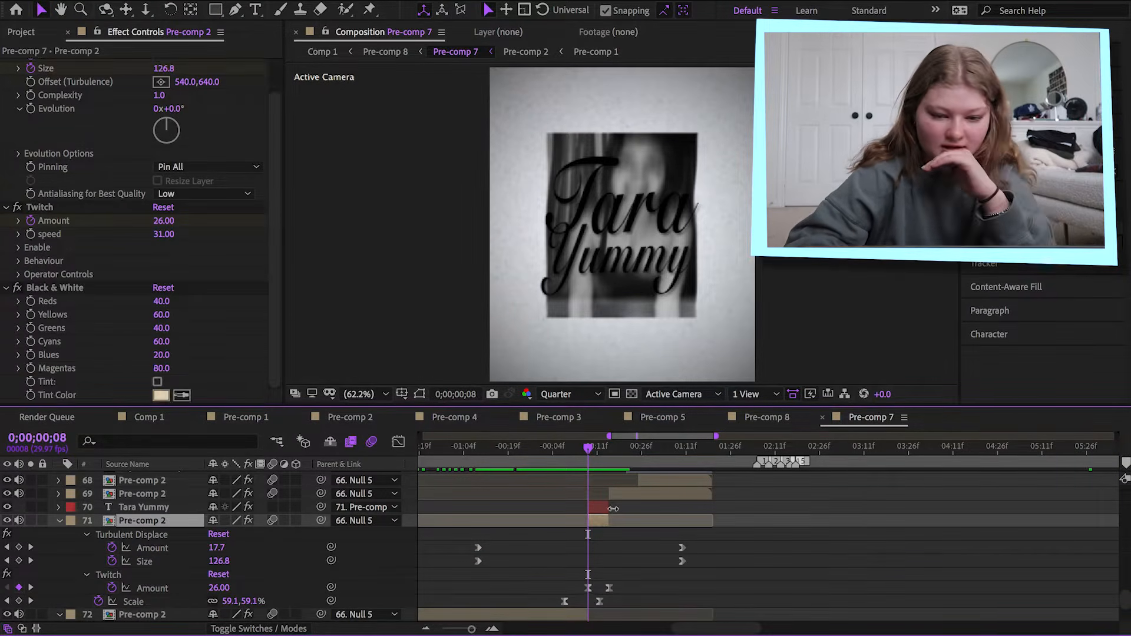
left_click(605, 510)
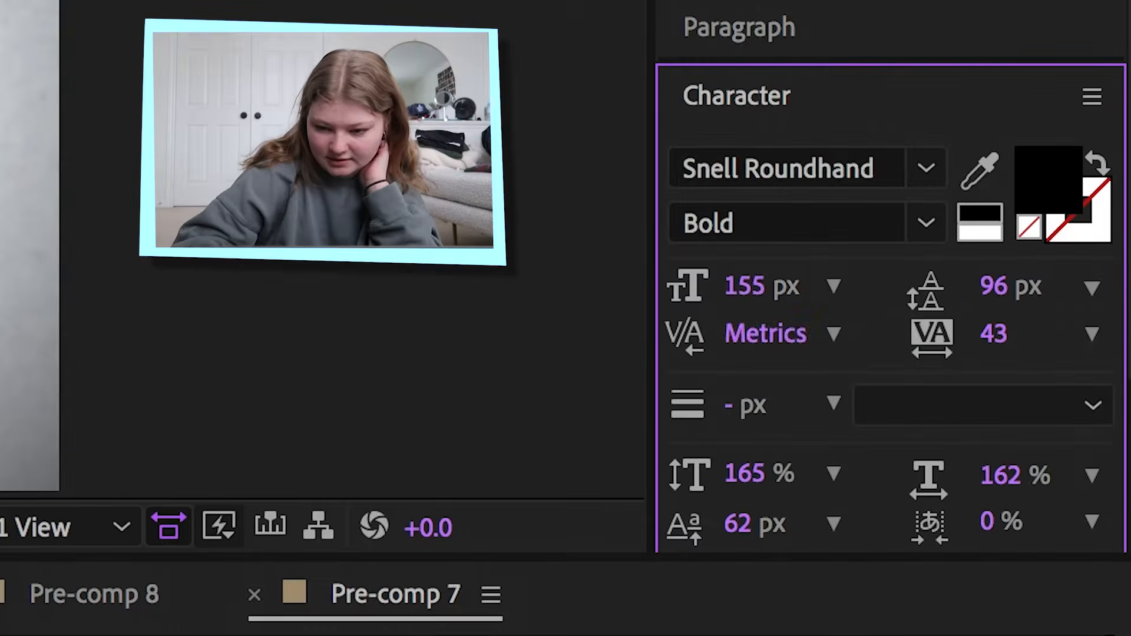
key("ctrl+a")
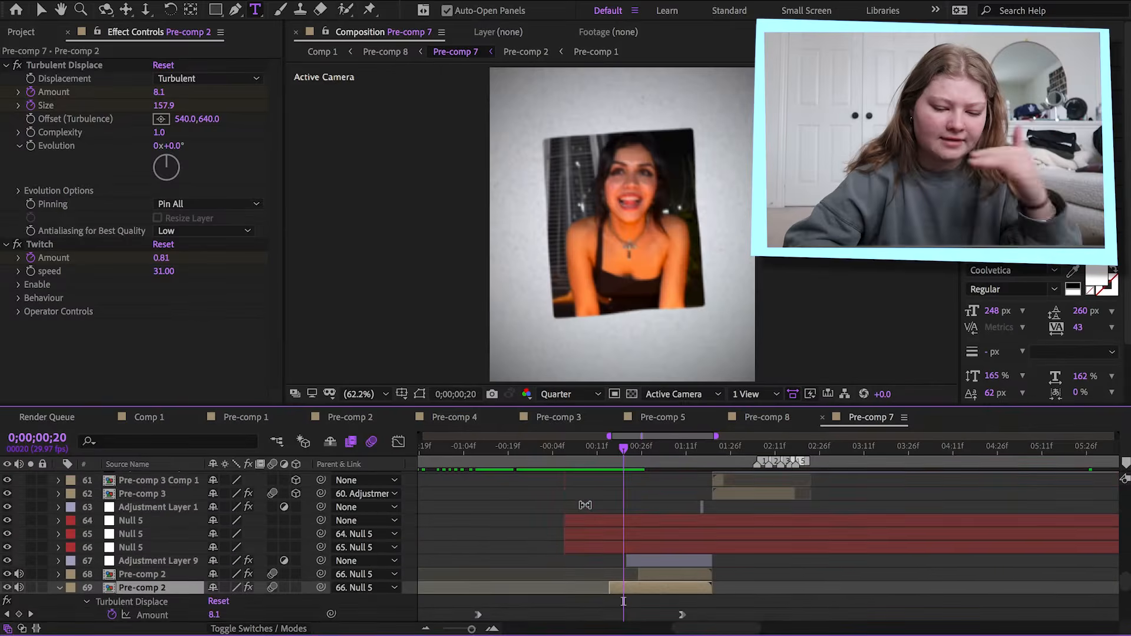
Step: Find the three stacked Null 5 layers and review the Scale and Rotation keyframes on the lower two
scroll(585, 504, "down", 2)
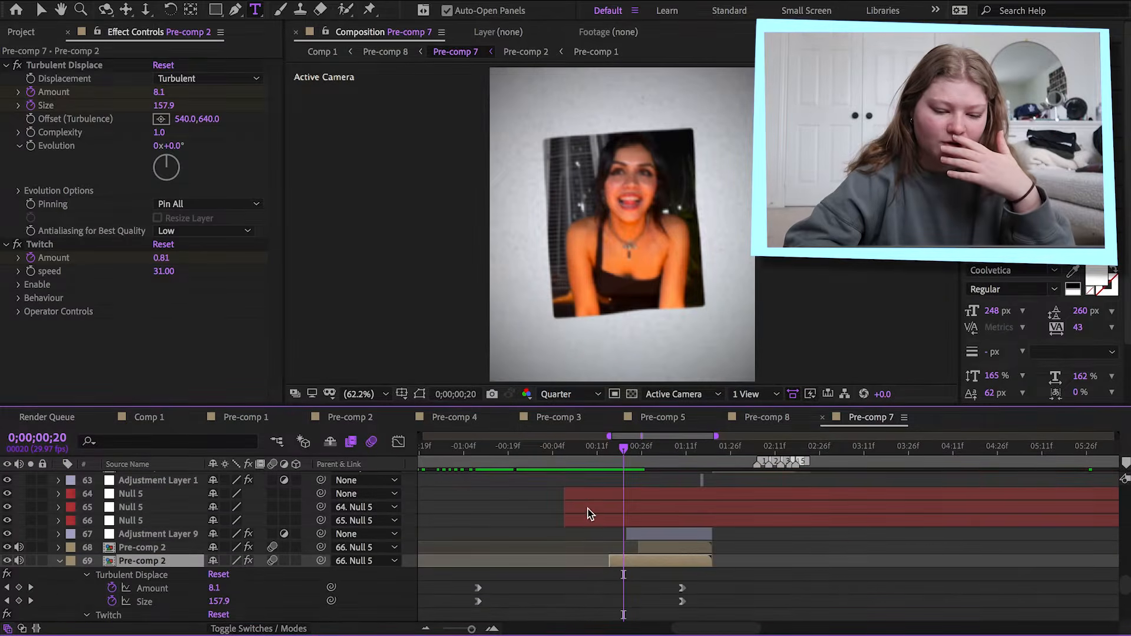
left_click(587, 507)
scroll(587, 507, "down", 3)
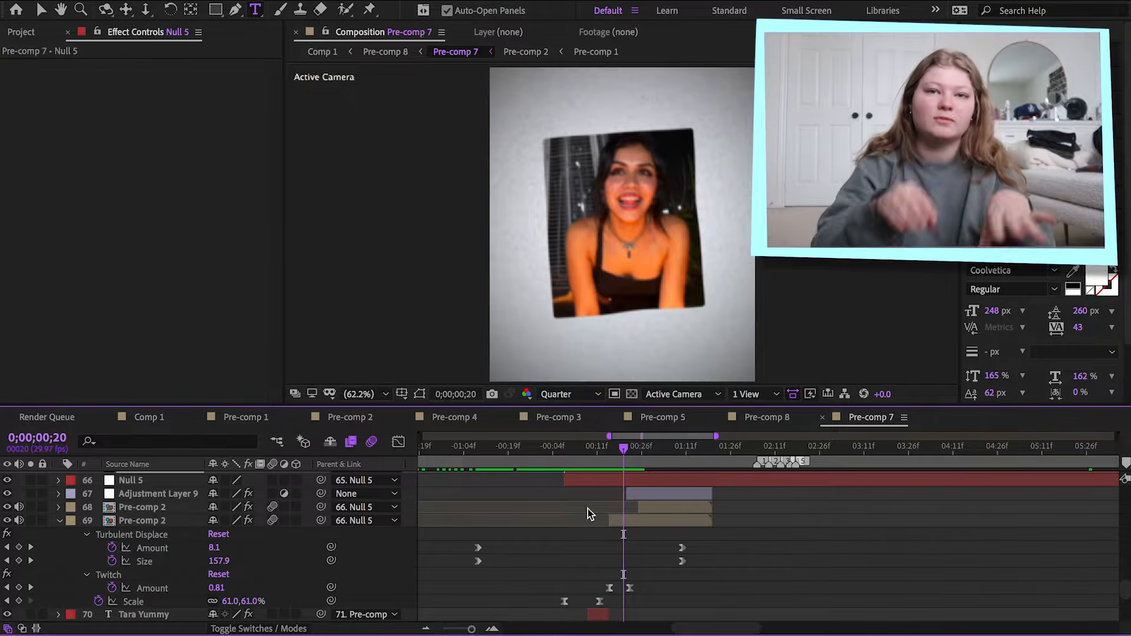
scroll(595, 504, "up", 1)
left_click(611, 493)
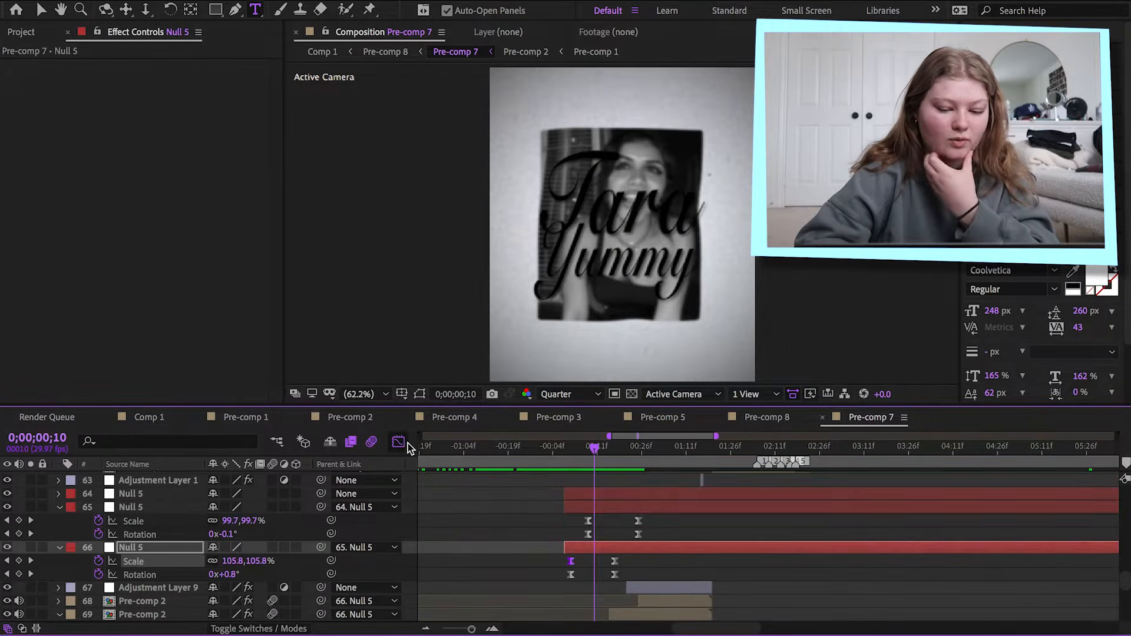
Step: View the Scale easing curve of Null 5 layer 66 in the graph editor, and return to the keyframes at 0;00;00;25
left_click(400, 441)
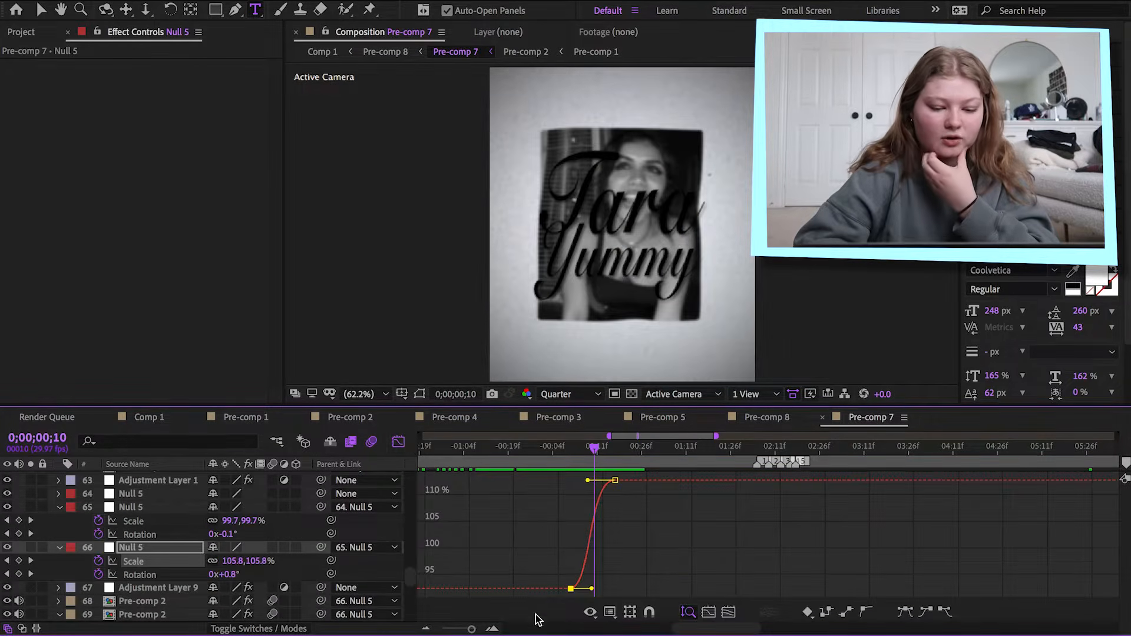
left_click(610, 613)
left_click(665, 498)
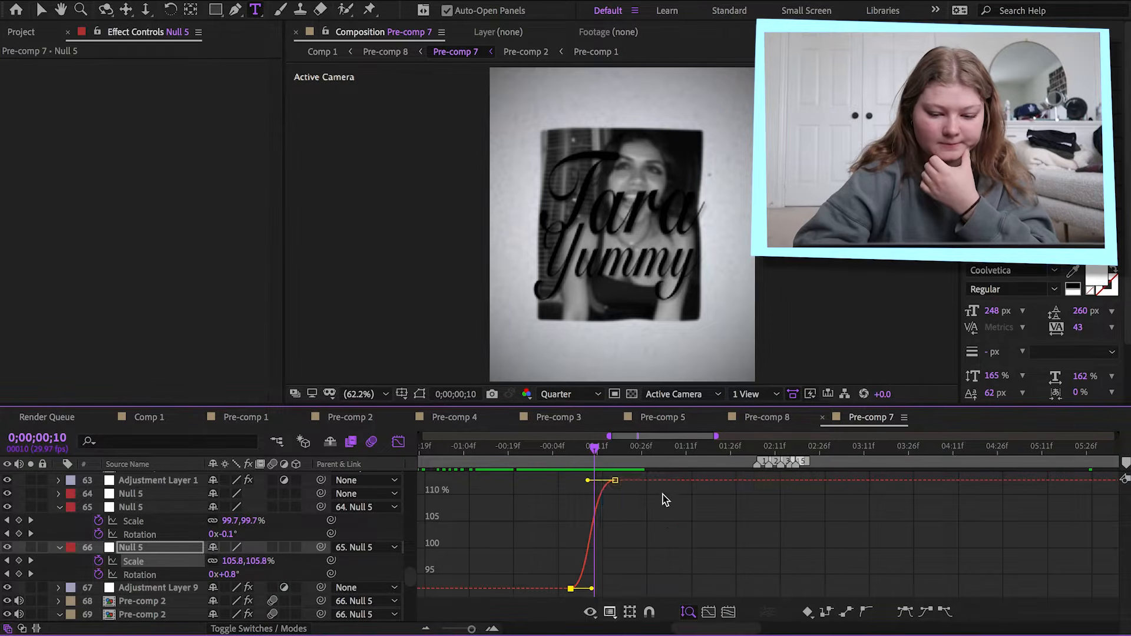
left_click_drag(594, 449, 639, 471)
key("shift+F3")
left_click(629, 510)
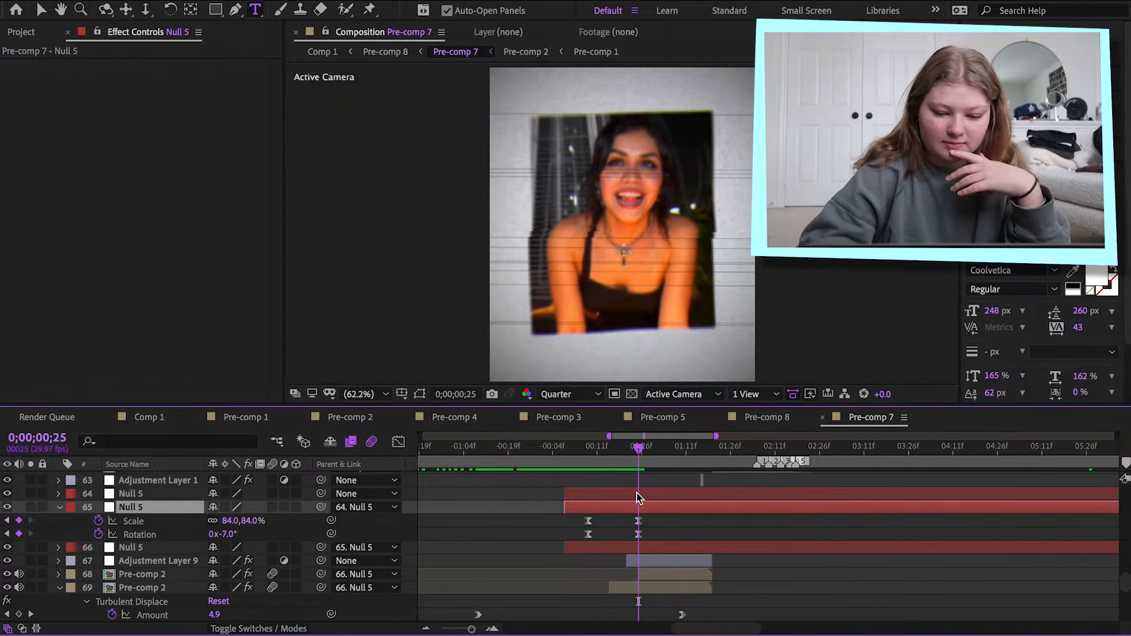
Step: Examine the BCC Video Glitch settings on Adjustment Layer 9 and scrub back to 0;00;00;24 to preview the glitch
left_click(645, 538)
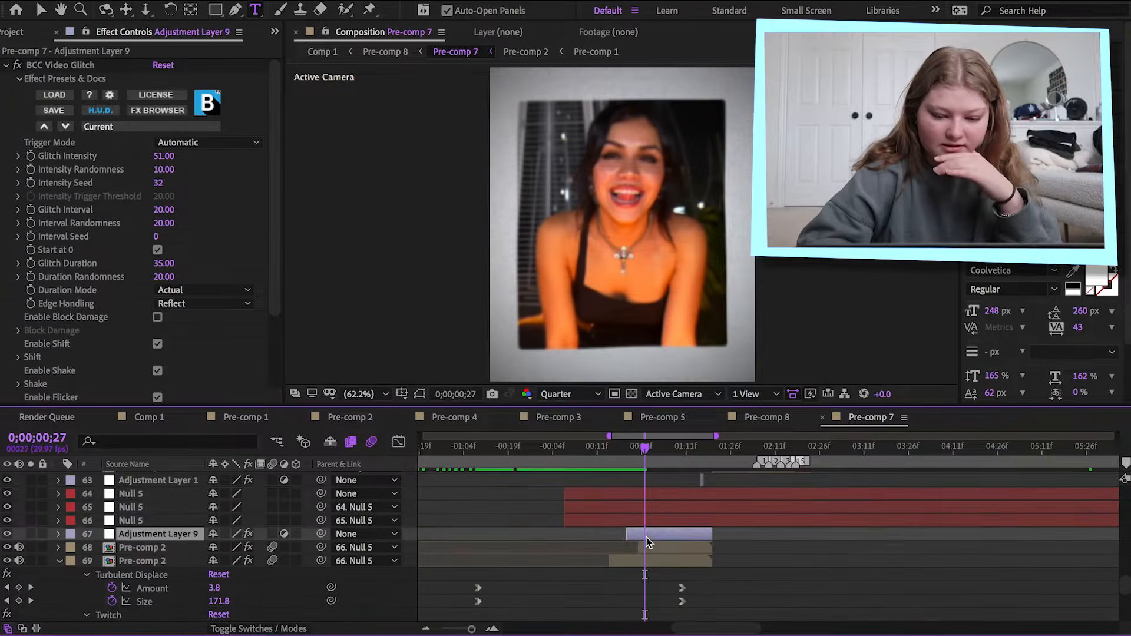
scroll(117, 255, "down", 3)
scroll(117, 255, "up", 3)
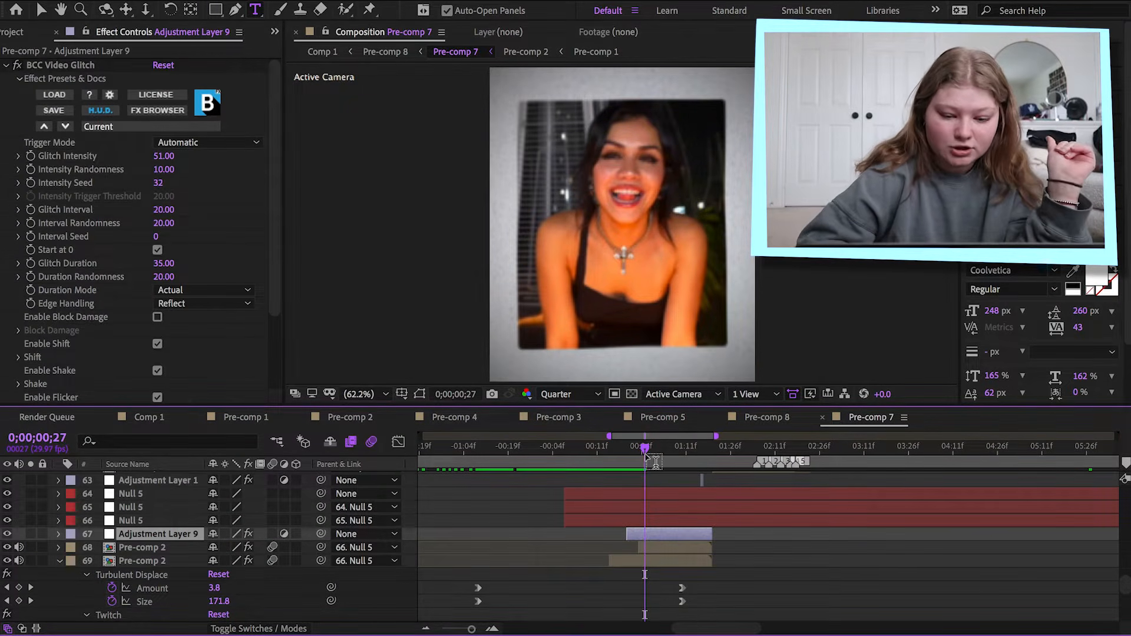
left_click_drag(646, 454, 636, 458)
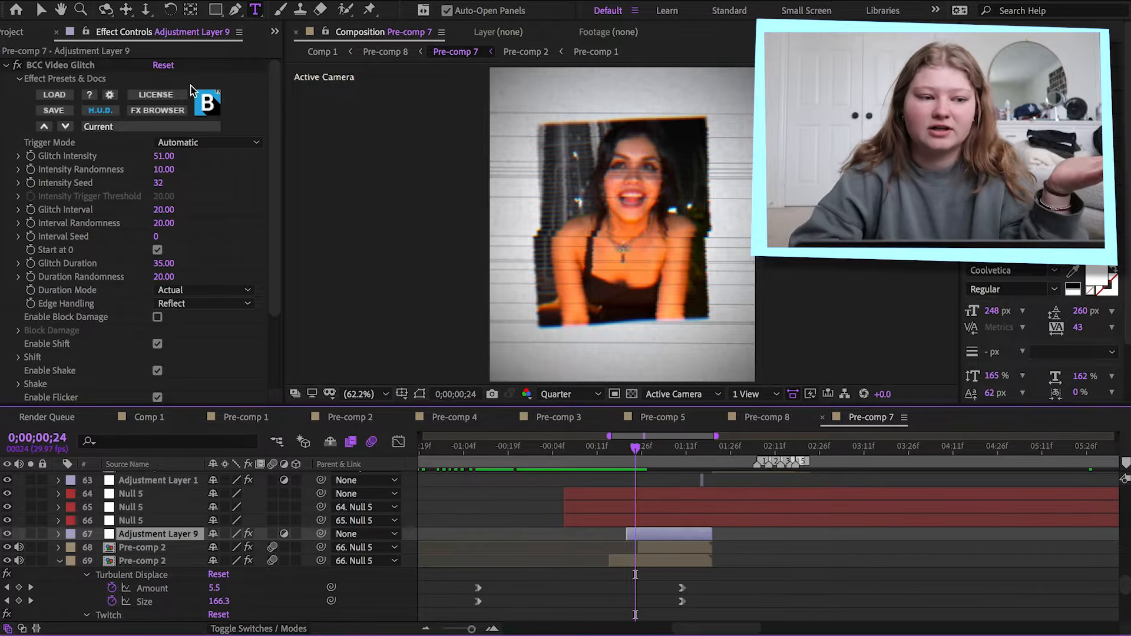
left_click(11, 100)
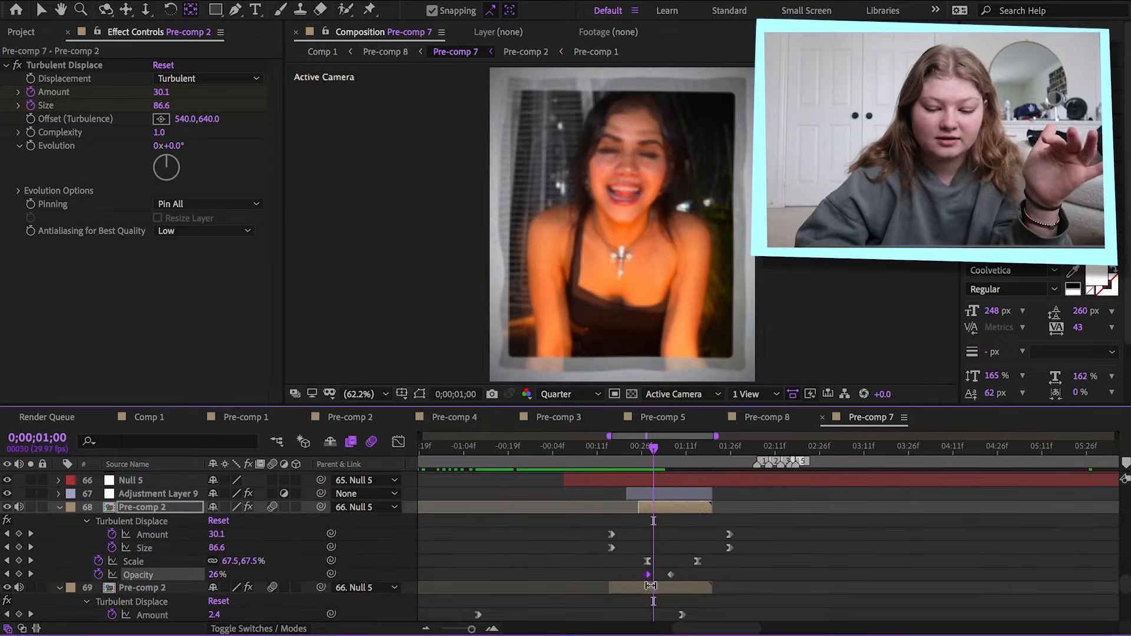
Step: Review the Scale and Opacity keyframes on Pre-comp 2 layer 68 and preview its enlarging overlay through the transition
left_click(649, 586)
left_click(673, 511)
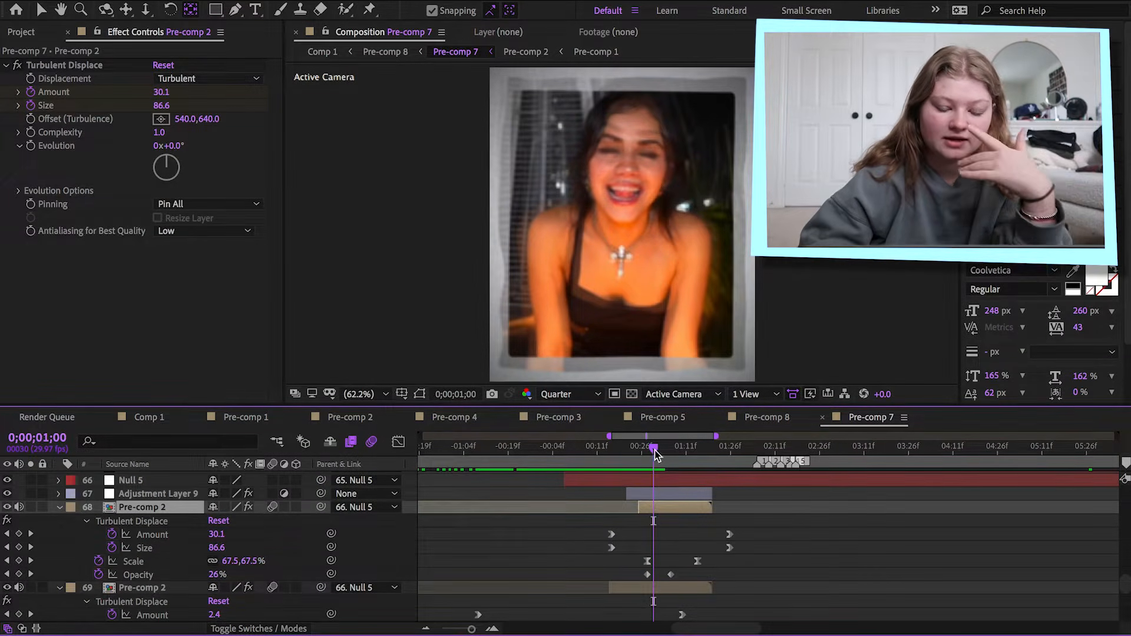
key("space")
key("space")
left_click_drag(656, 454, 749, 518)
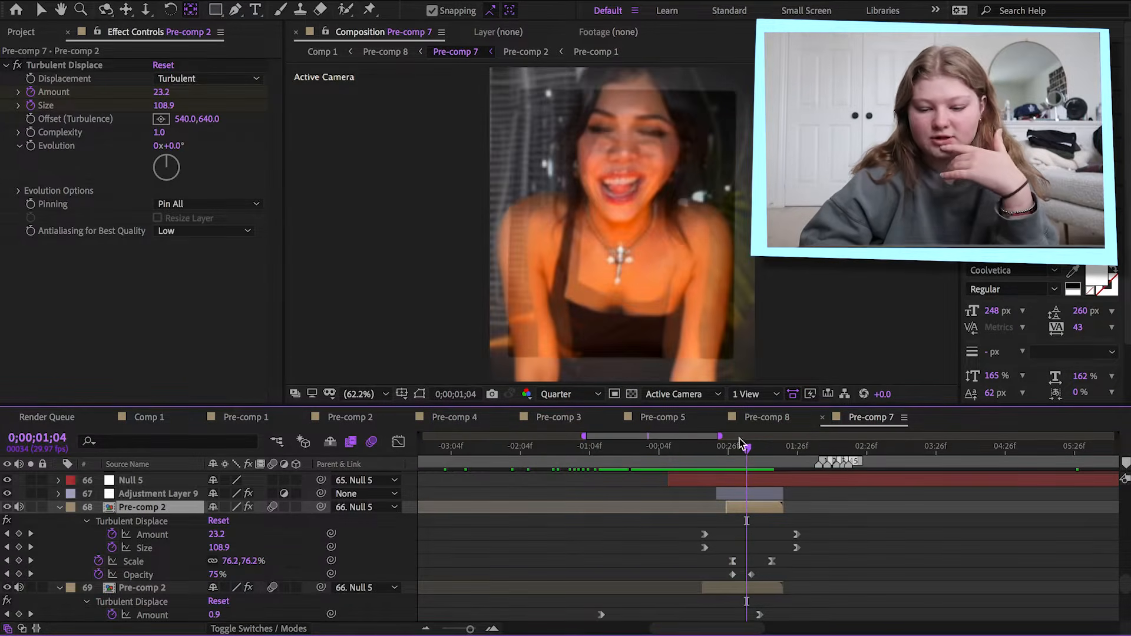
mouse_move(741, 448)
left_mouse_down()
mouse_move(773, 456)
mouse_move(733, 468)
mouse_move(766, 472)
mouse_move(712, 478)
mouse_move(743, 478)
mouse_move(750, 446)
mouse_move(762, 446)
left_mouse_up()
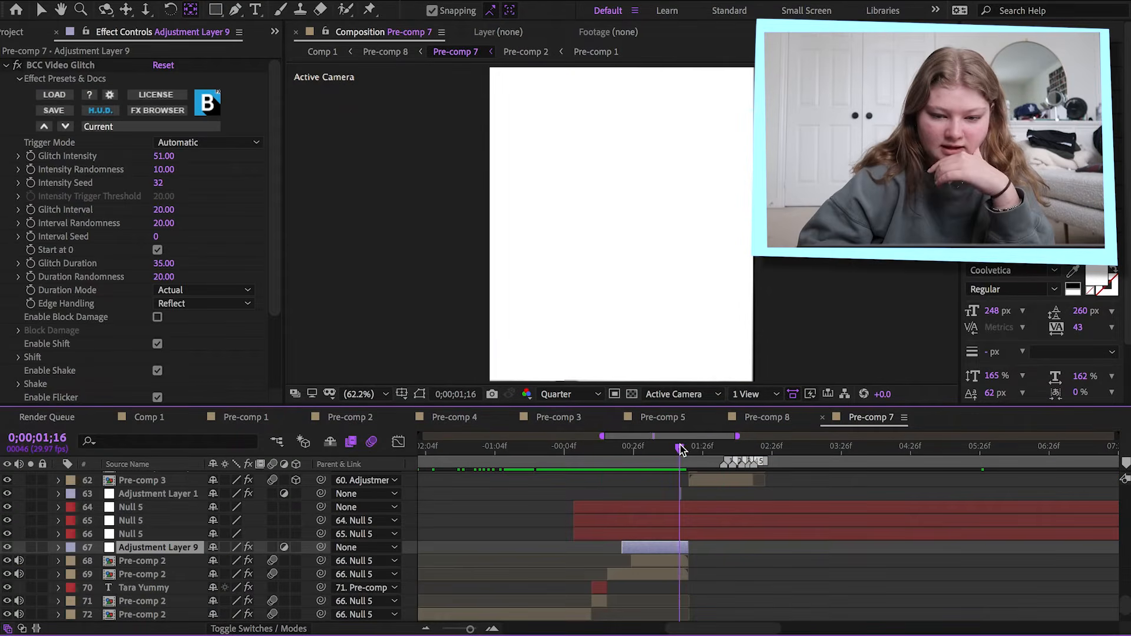
Step: Inspect the Tint settings of the short flash adjustment layer at 0;00;01;16
key("equal")
key("equal")
key("equal")
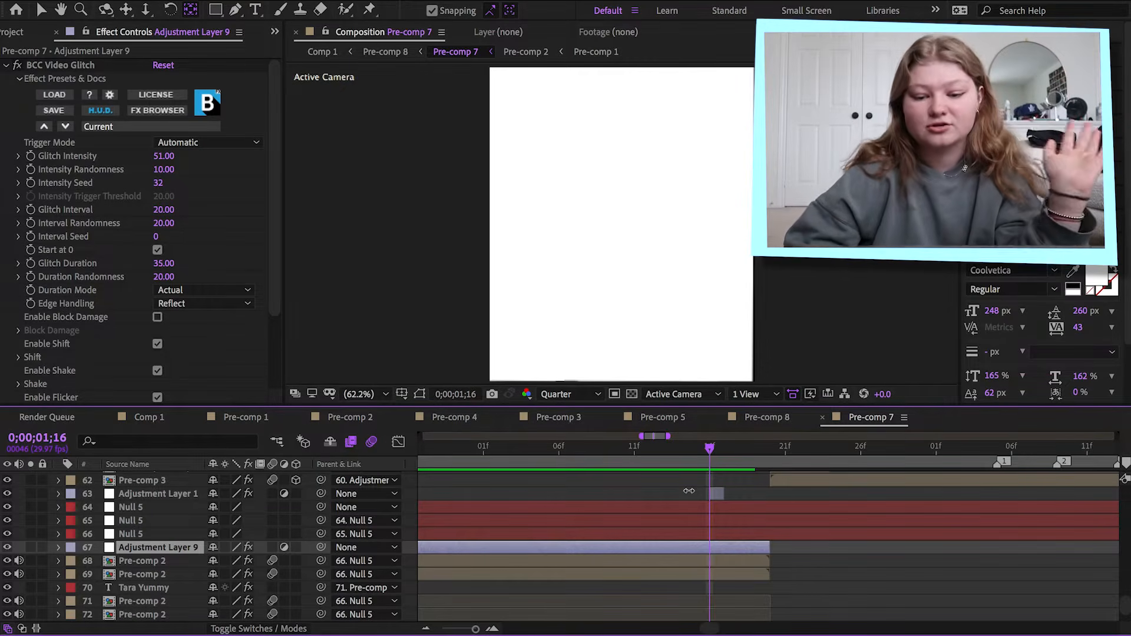
left_click(715, 495)
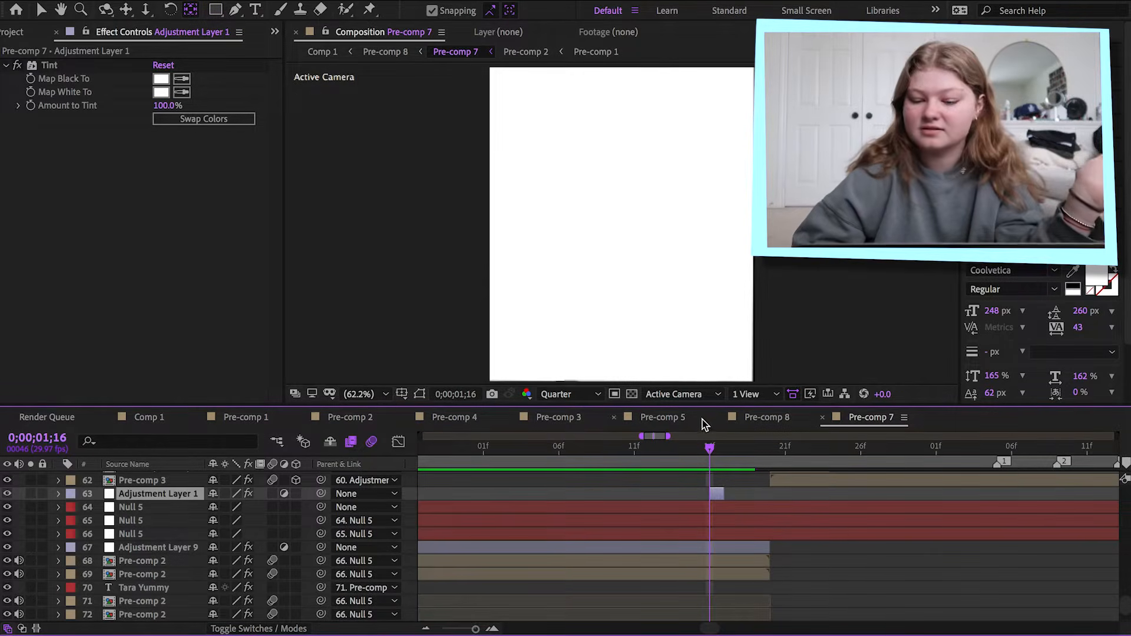
Step: Move to the next clip's start at 0;00;01;20 and examine the Brightness & Contrast effect on Adjustment Layer 2
left_click_drag(704, 445, 769, 471)
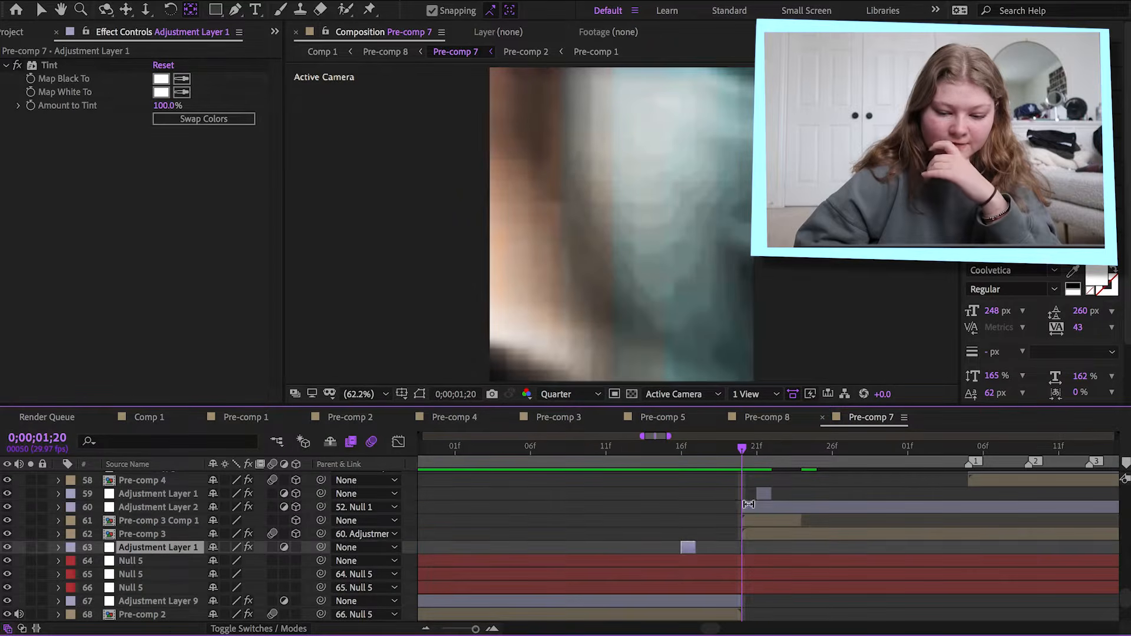
left_click(748, 504)
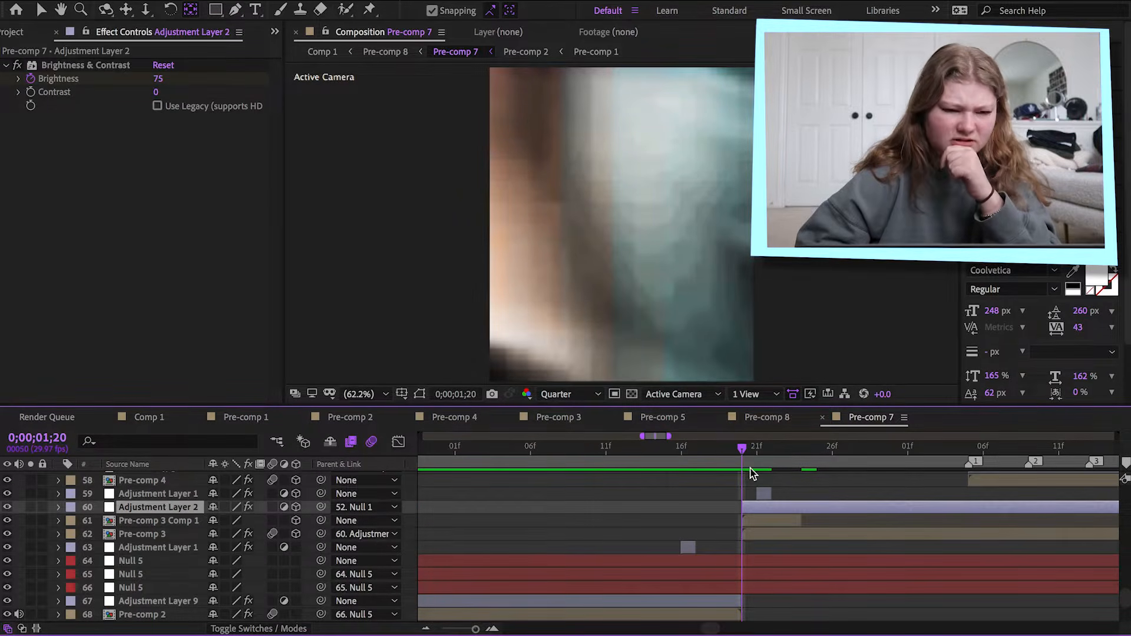
key("minus")
key("minus")
key("minus")
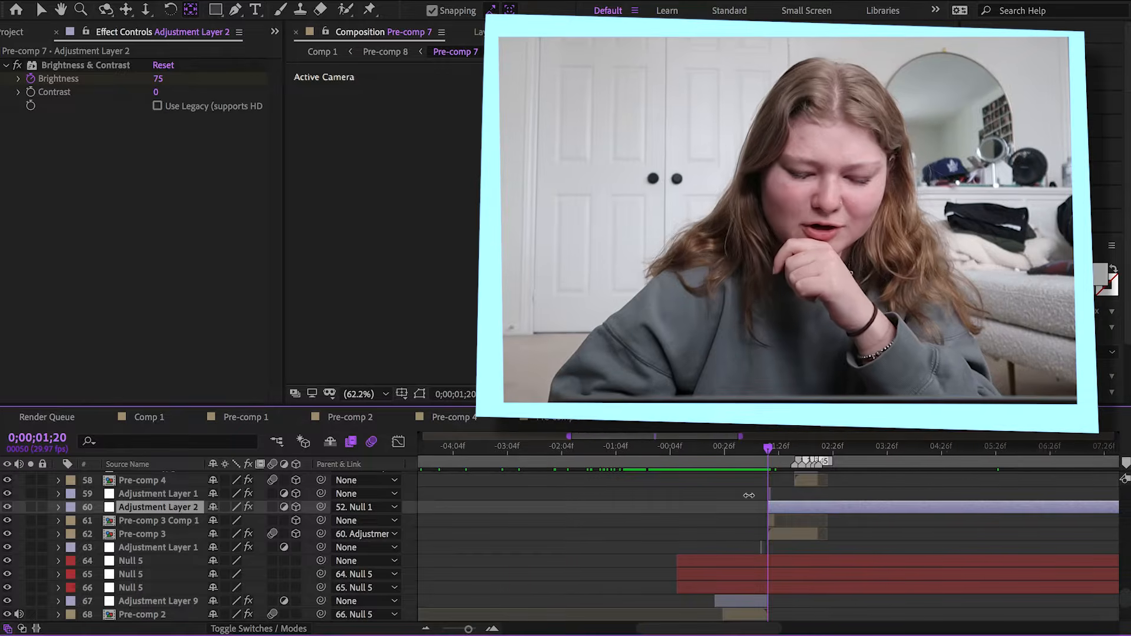
key("equal")
key("equal")
key("equal")
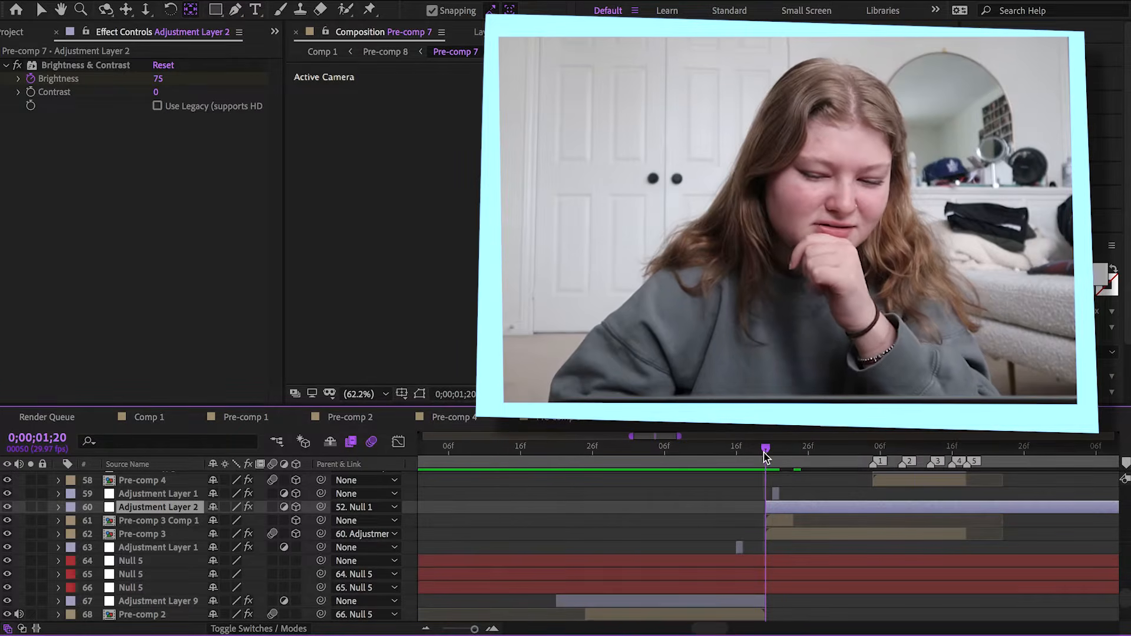
Step: Inspect the Tint flash adjustment layer at 0;00;01;21 and the short Pre-comp 3 Comp 1 layer beneath it
left_click_drag(765, 453, 771, 468)
left_click(776, 494)
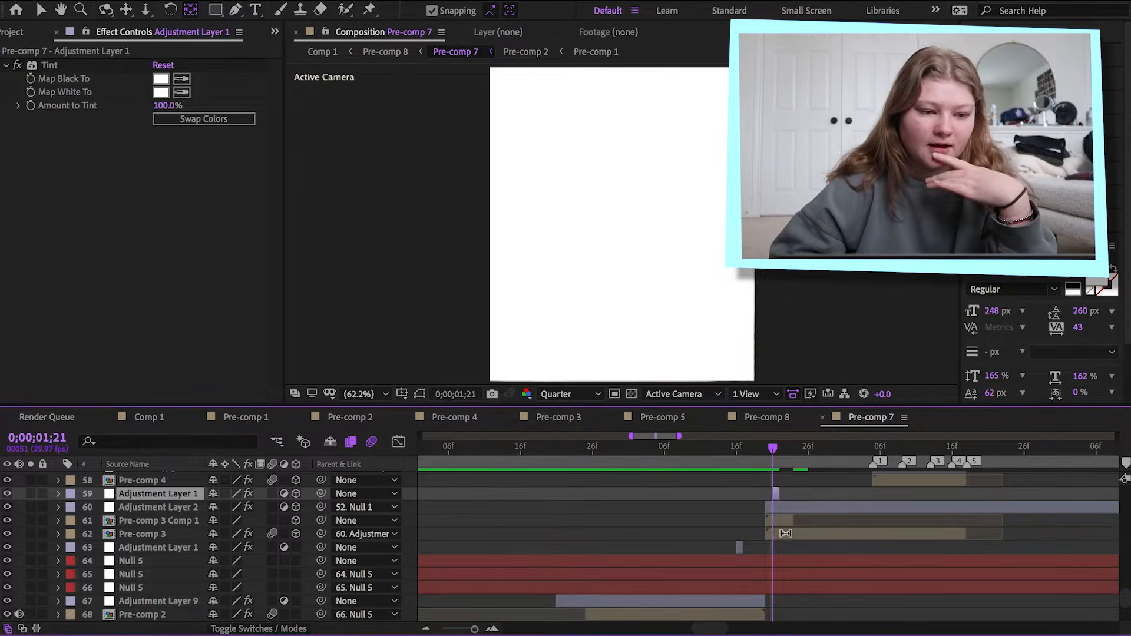
left_click(783, 534)
left_click(784, 522)
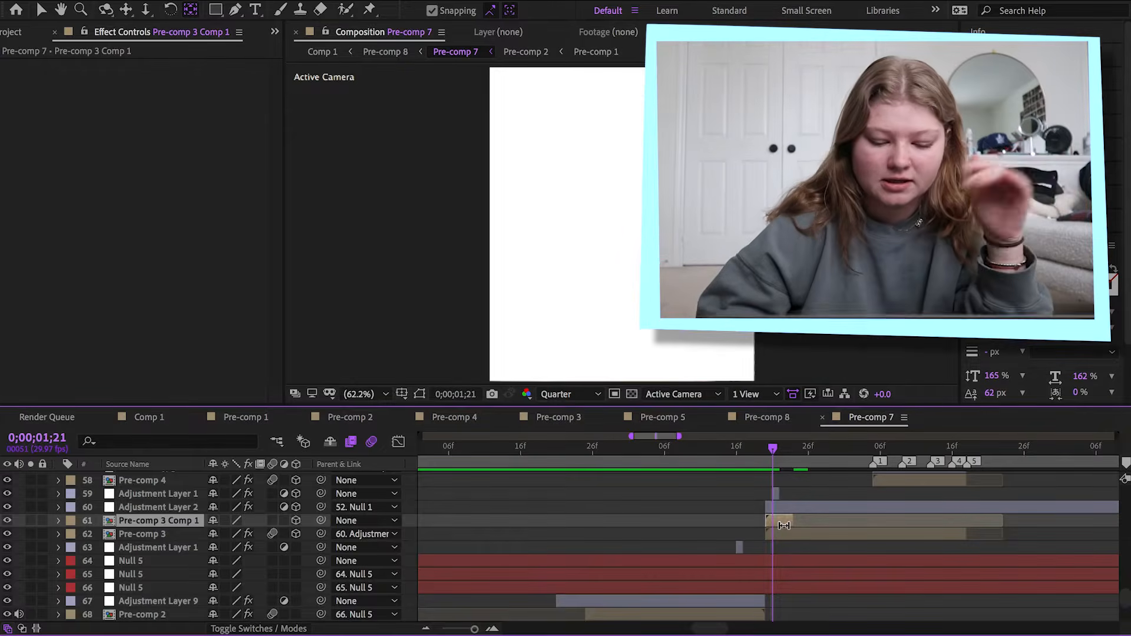
Step: Reveal the Pre-comp 3 layer's keyframes, scrub to 0;00;01;28, and examine its S_Shake settings
left_click(784, 534)
key("u")
left_click_drag(772, 454, 823, 465)
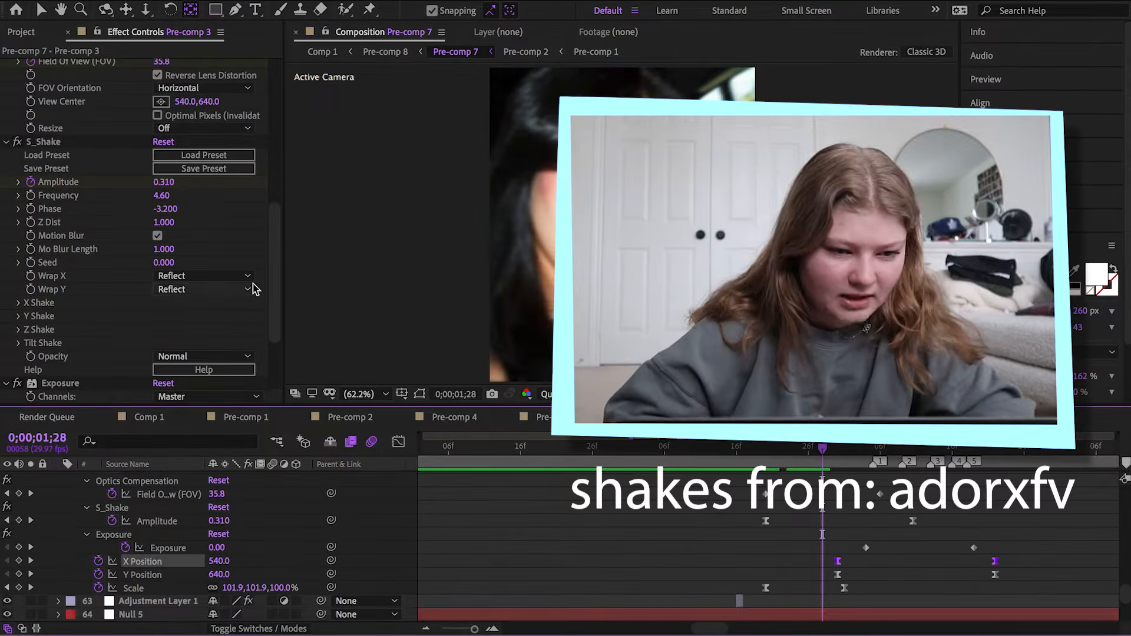
left_click(58, 143)
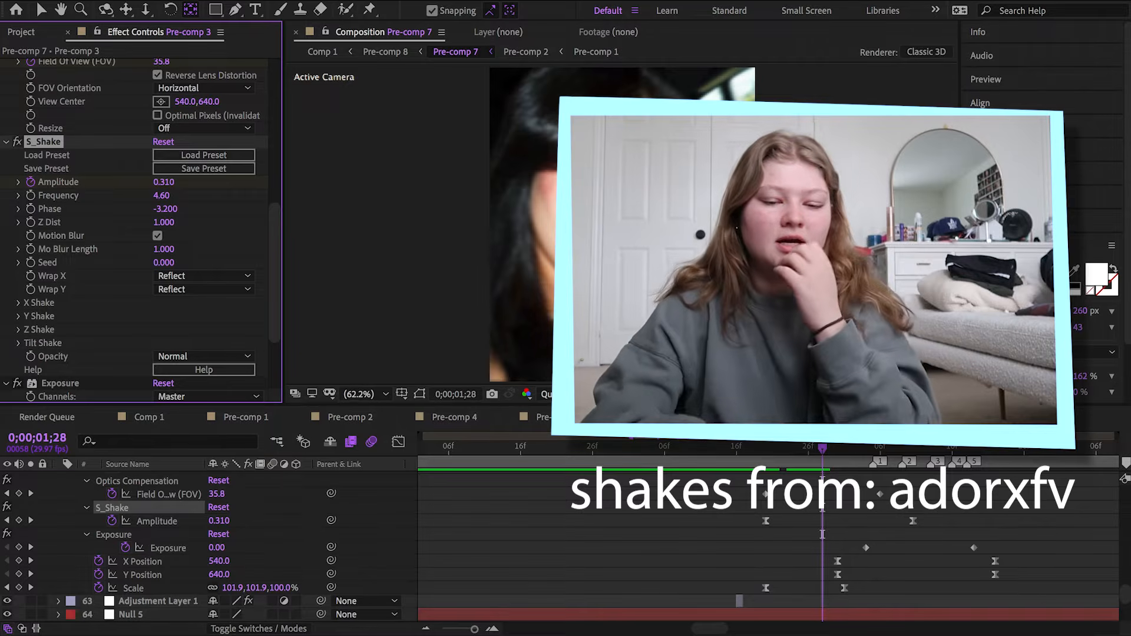
scroll(230, 349, "down", 4)
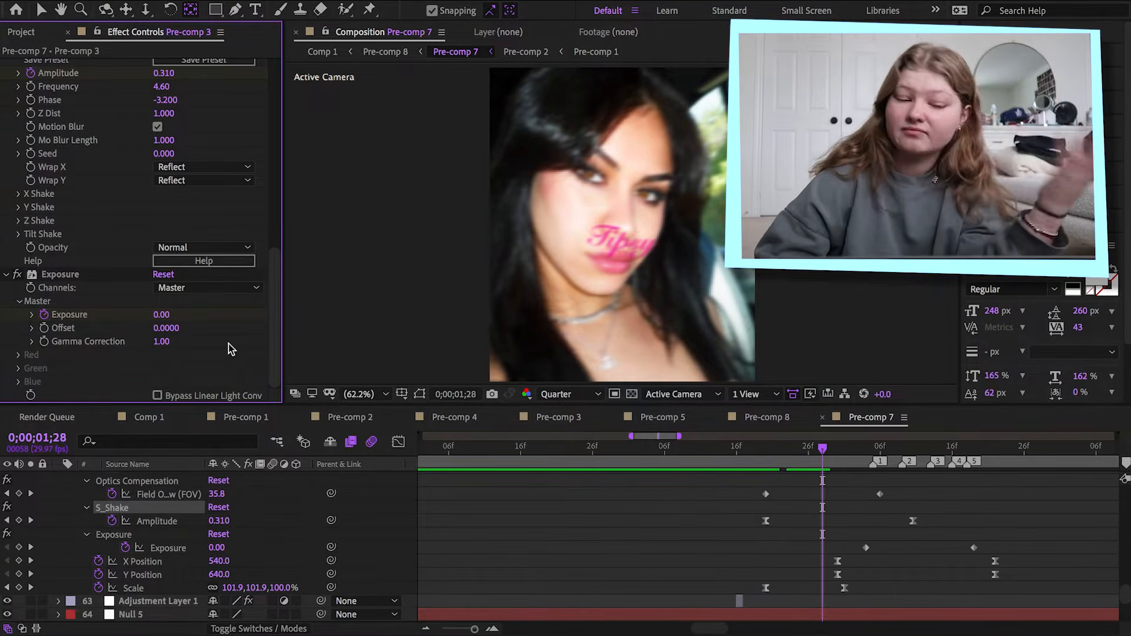
Step: Examine the Exposure effect on Pre-comp 3 and scrub between 0;00;01;23 and 0;00;01;29 to preview the clip
left_click(60, 275)
left_click(819, 451)
left_click_drag(819, 450, 787, 462)
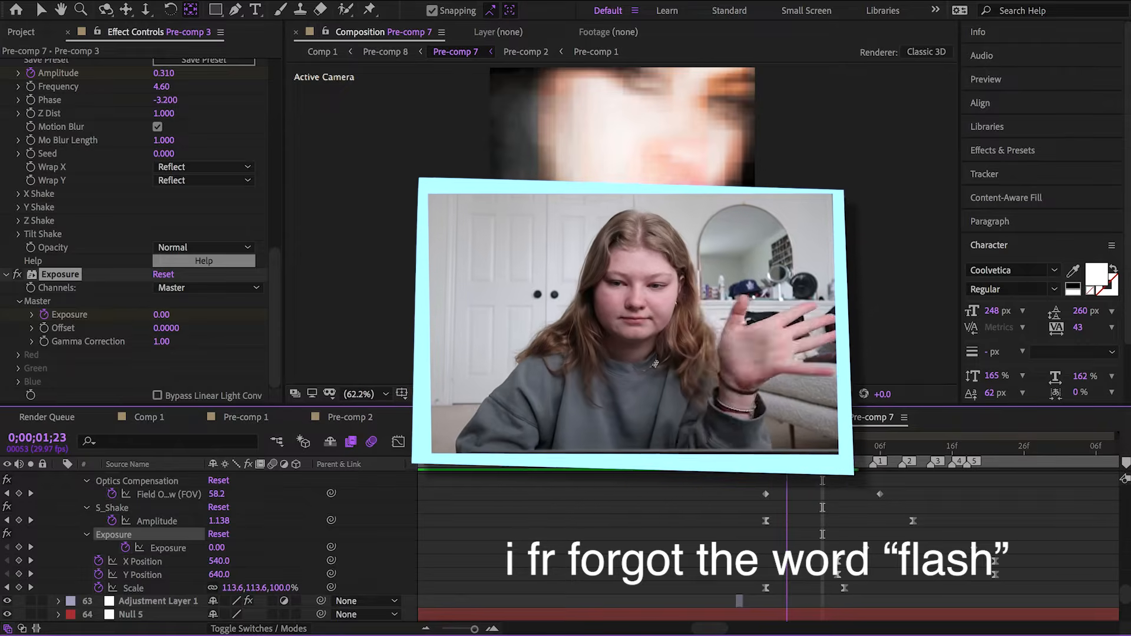
left_click_drag(787, 462, 830, 452)
scroll(800, 521, "up", 3)
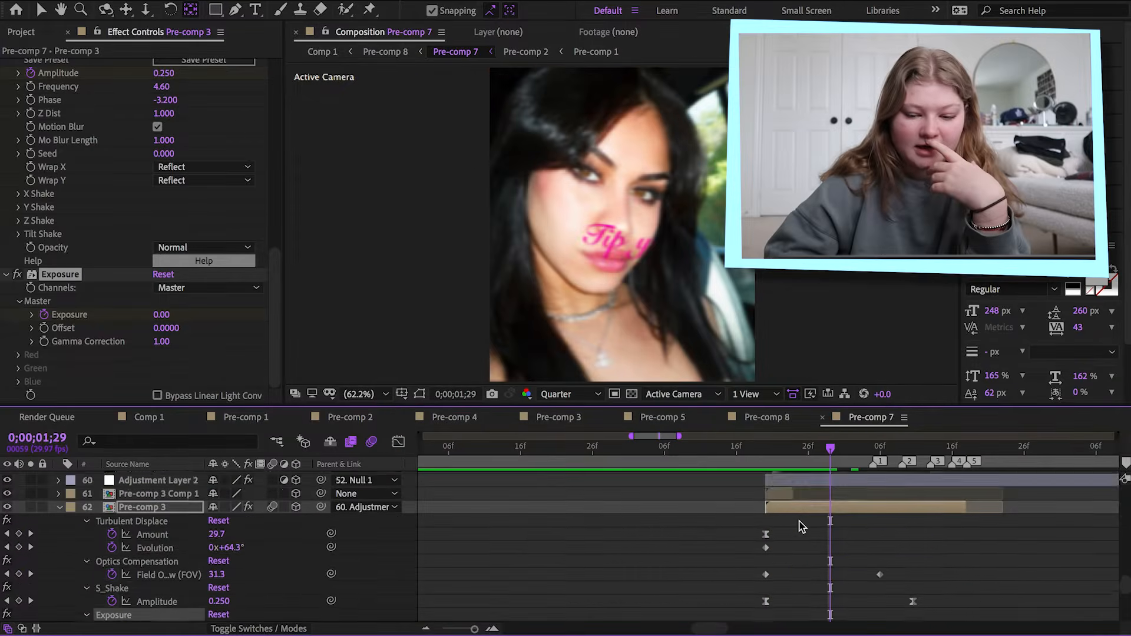
scroll(800, 521, "up", 3)
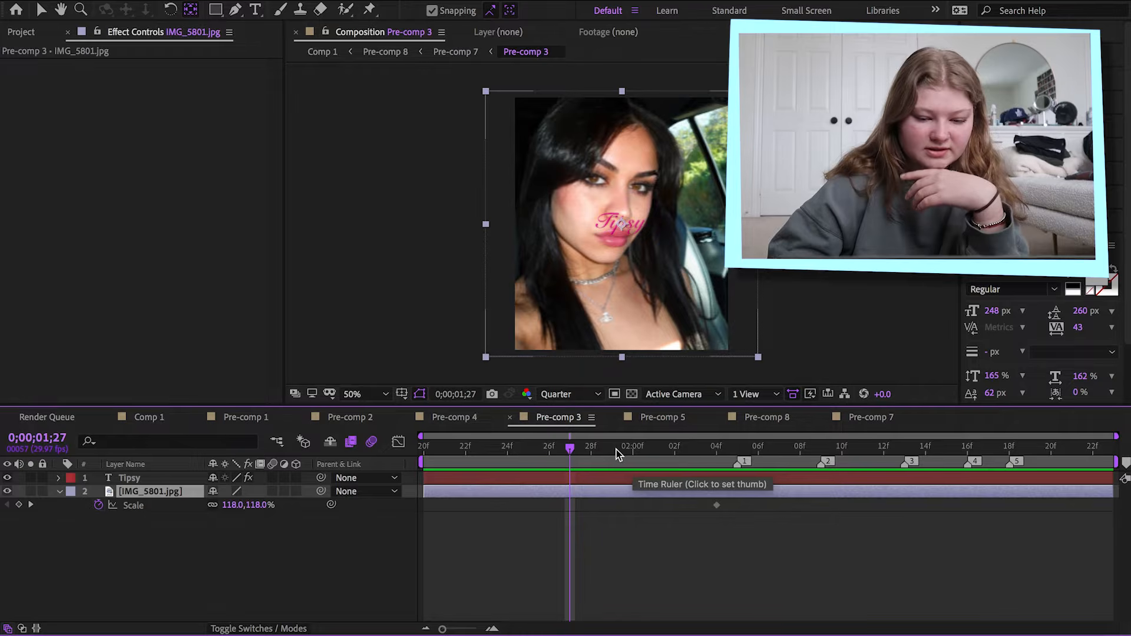
Step: Inside Pre-comp 3, inspect the Tipsy text layer's effects at 0;00;01;24, singling out Bevel Alpha
left_click_drag(616, 450, 515, 471)
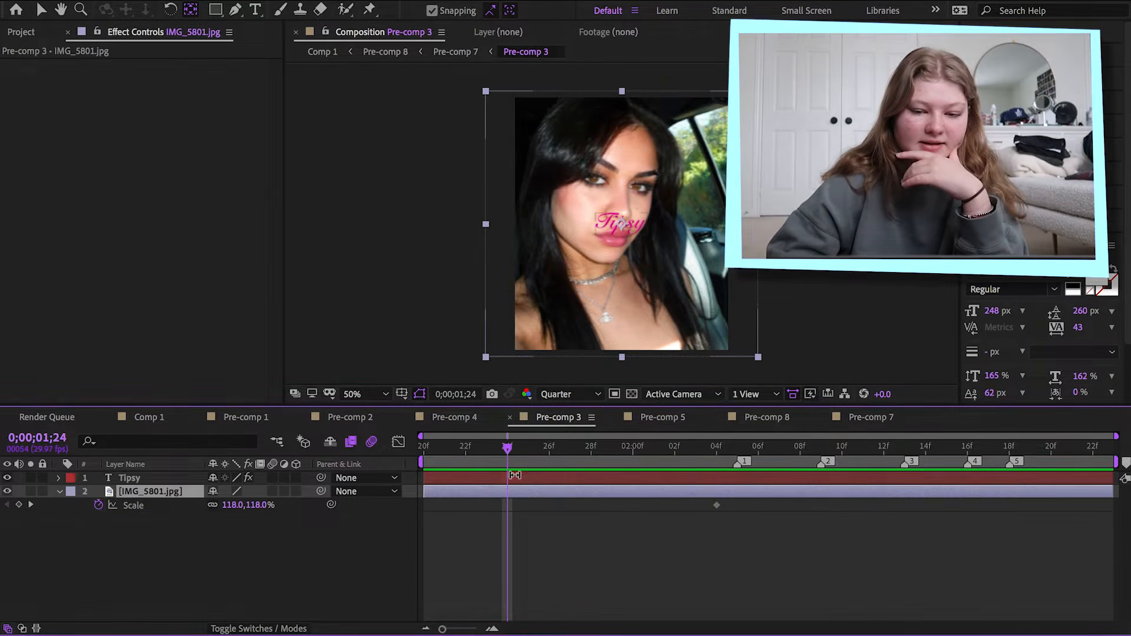
left_click(515, 472)
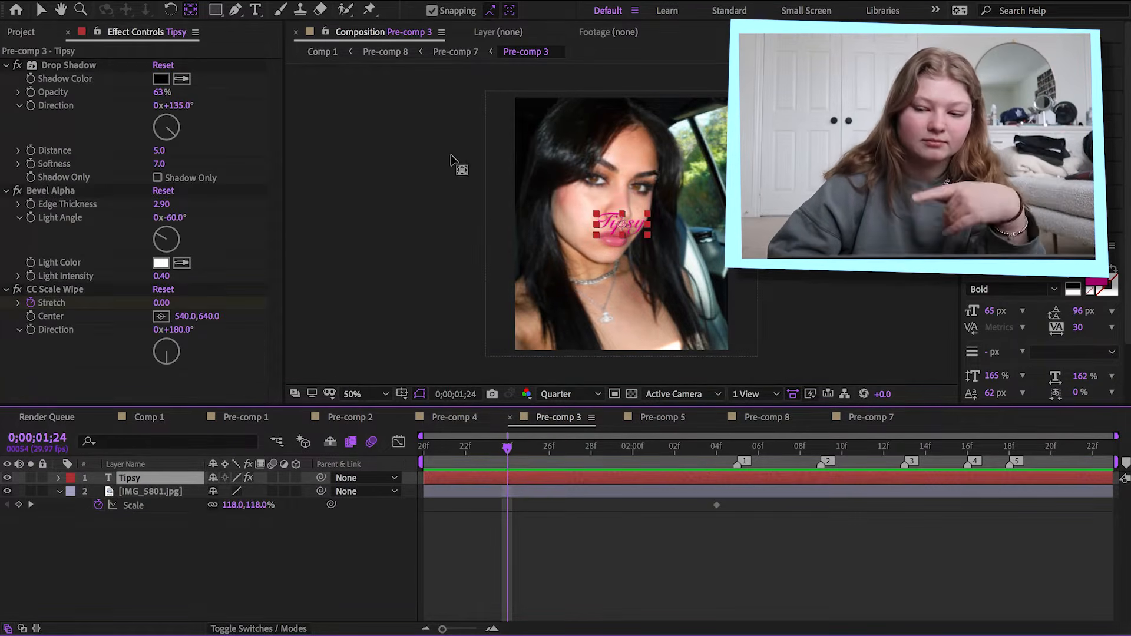
left_click(64, 191)
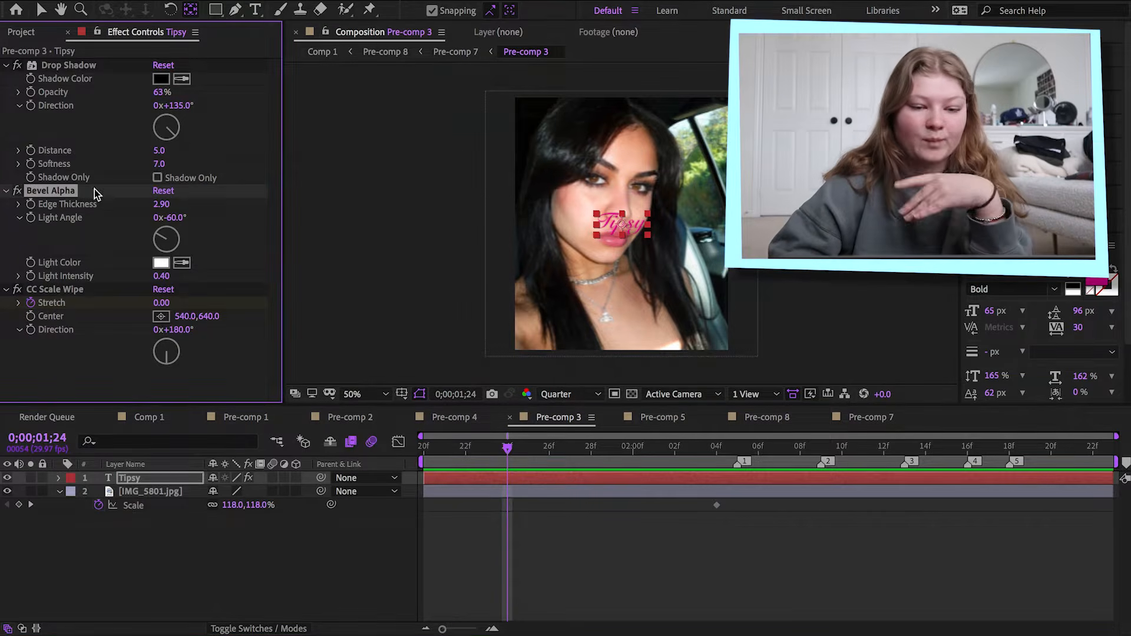
Step: Examine the Tipsy text up close at 100% magnification, and preview the Pre-comp 3 animation
key("period")
key("period")
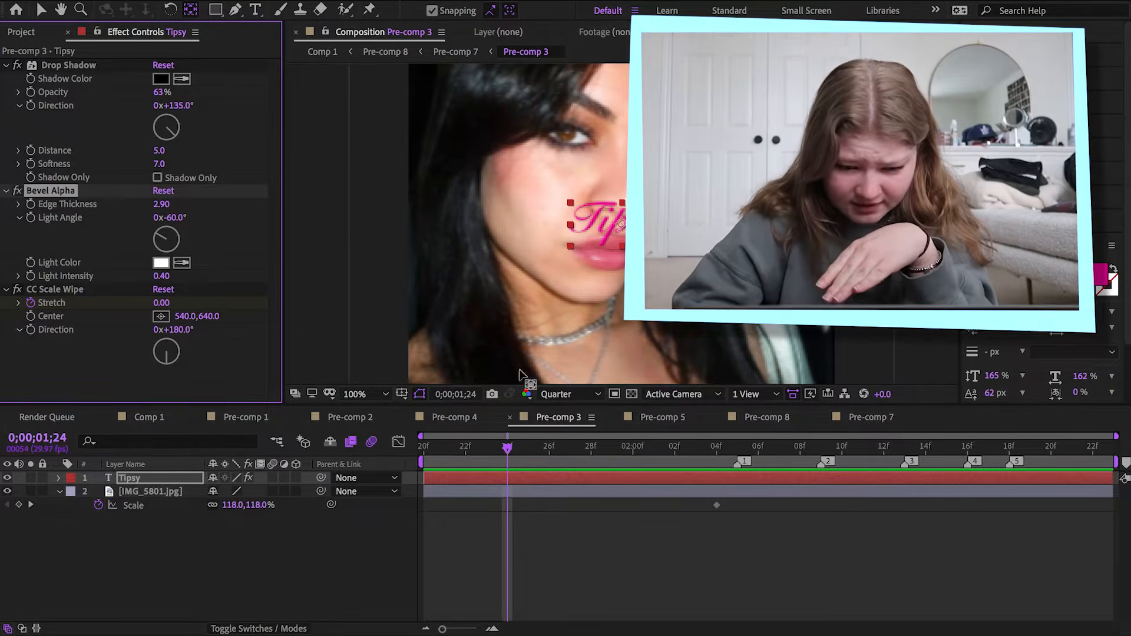
scroll(594, 218, "down", 2)
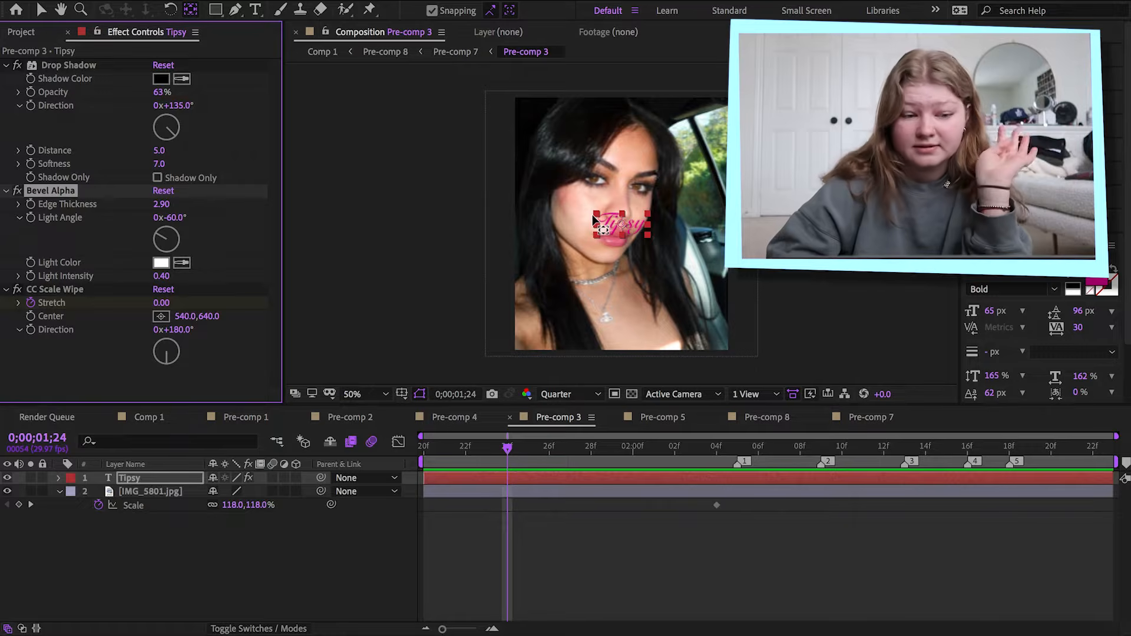
left_click(518, 480)
key("space")
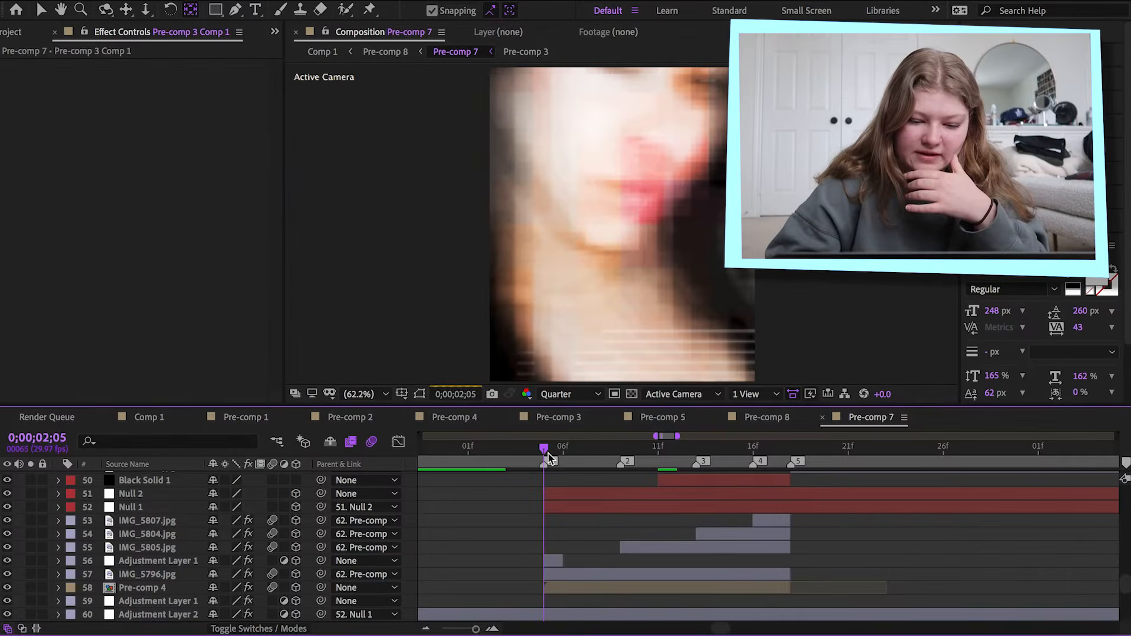
Step: Scrub Pre-comp 7 from 0;00;02;05 through 0;00;02;08 and beyond to preview the black-and-white photo's entrance
left_click_drag(548, 459, 558, 460)
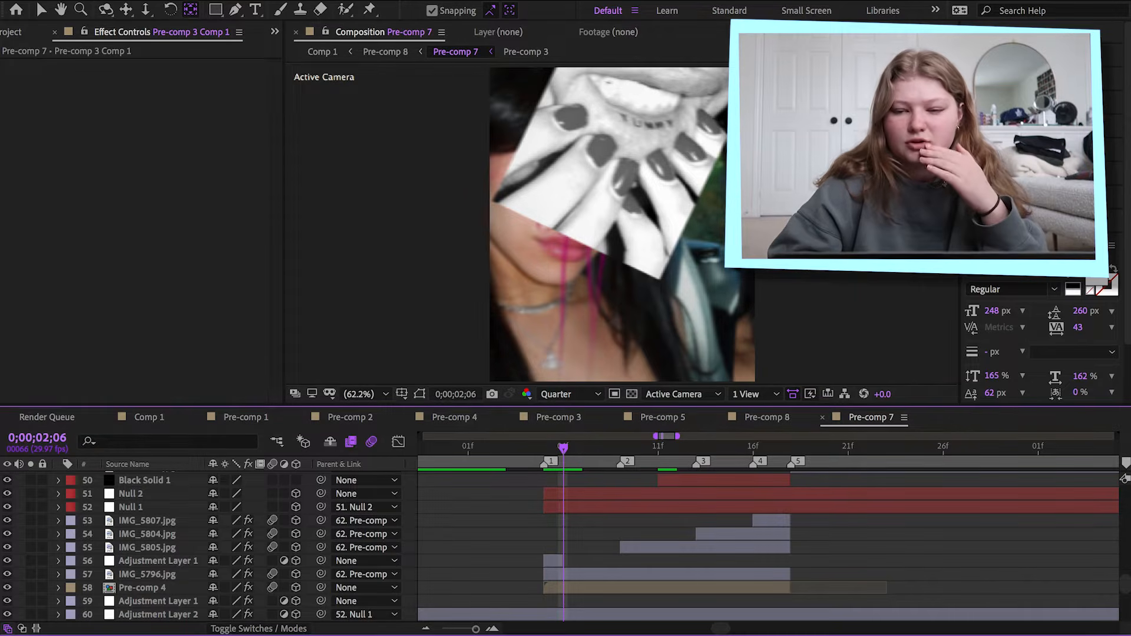
key("ctrl+6")
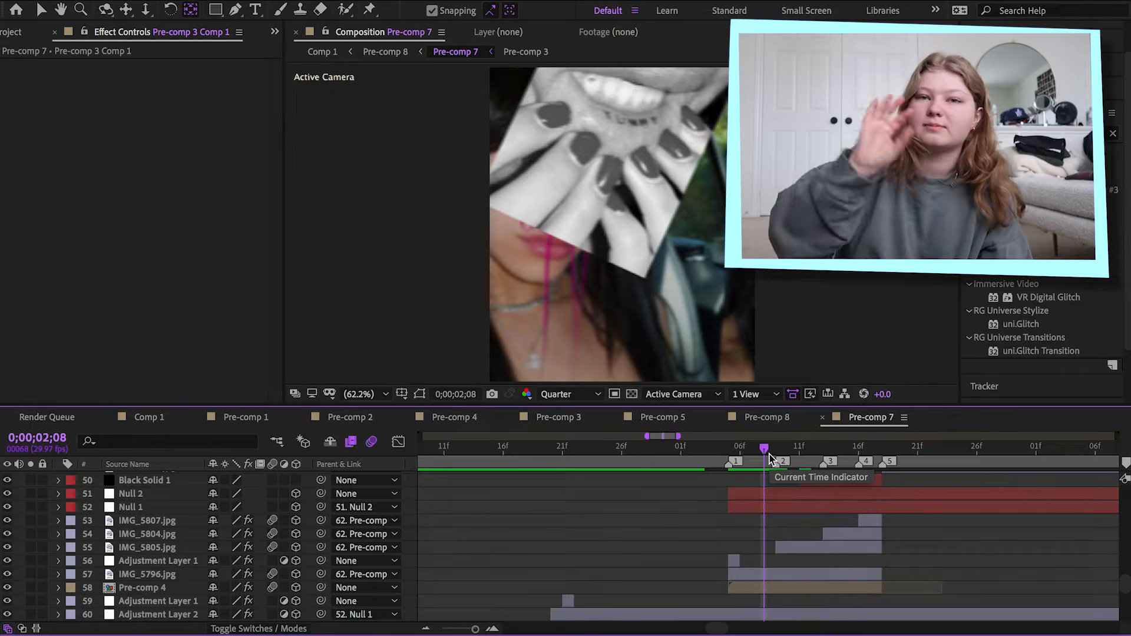
left_click_drag(764, 458, 842, 464)
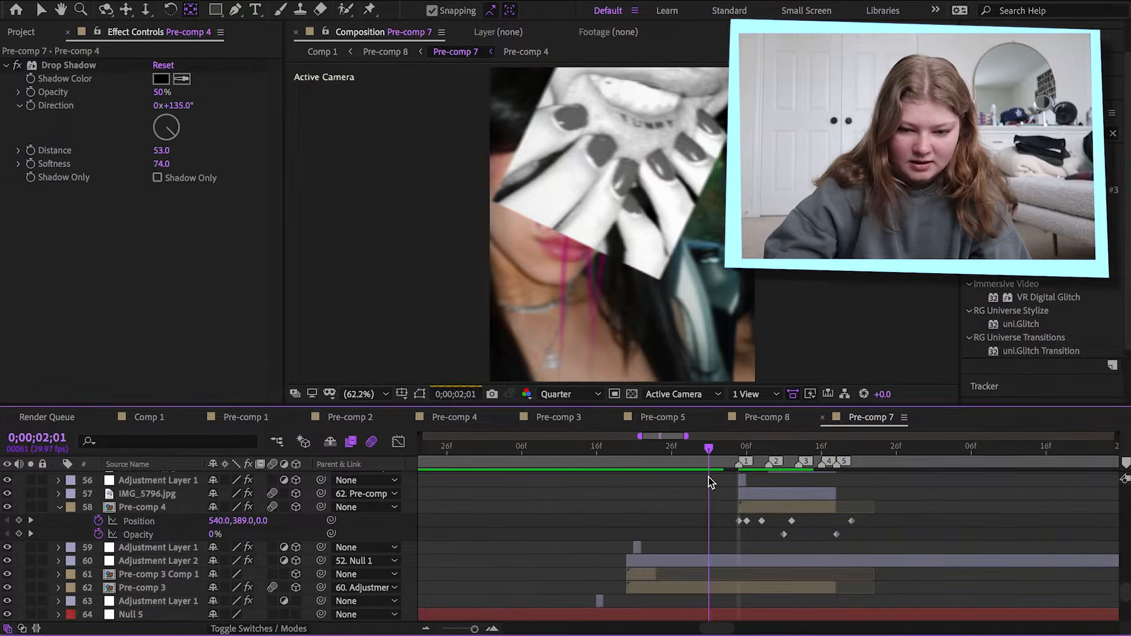
Step: Scrub across Pre-comp 4's Position and Opacity keyframes from 0;00;02;00 to 0;00;02;12, and select that layer
mouse_move(709, 480)
left_mouse_down()
mouse_move(677, 480)
mouse_move(703, 480)
left_mouse_up()
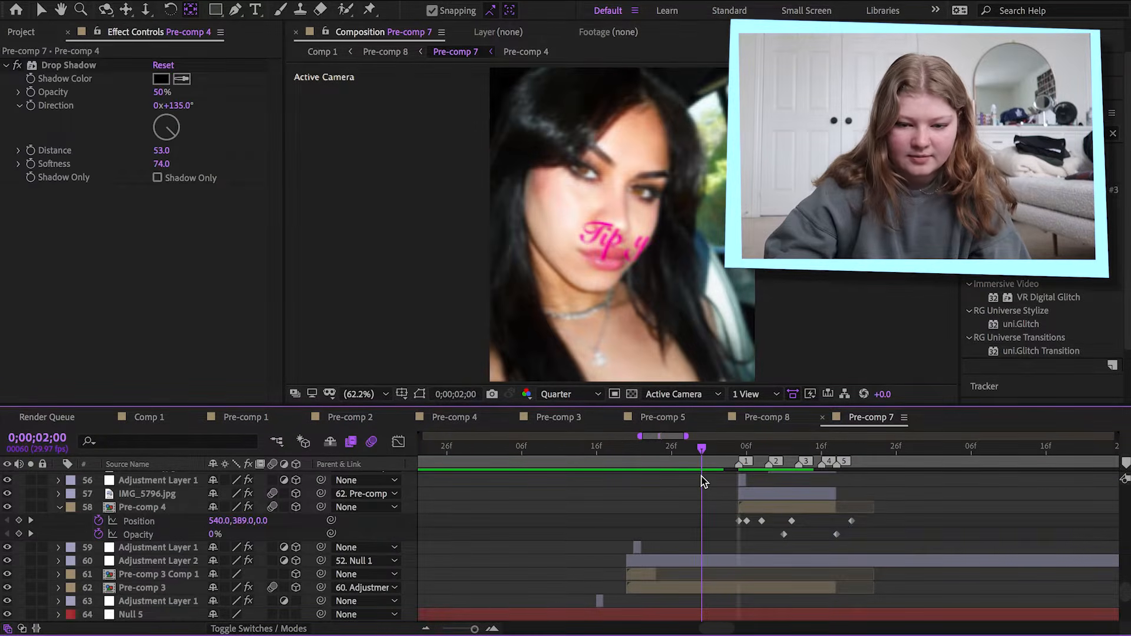
left_click_drag(629, 449, 793, 468)
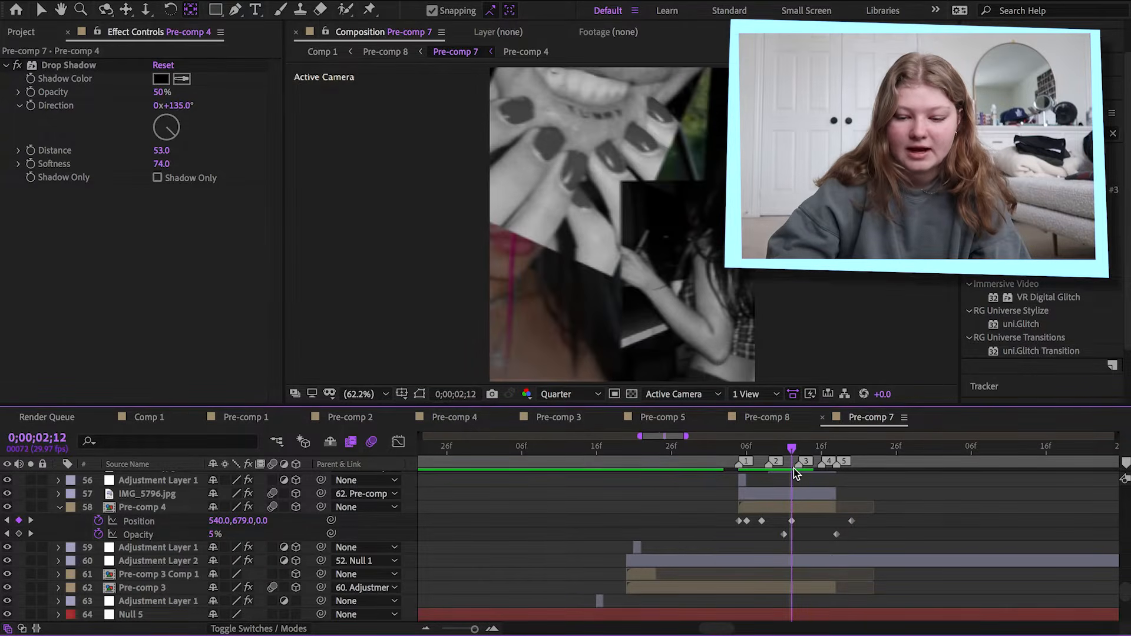
left_click(765, 505)
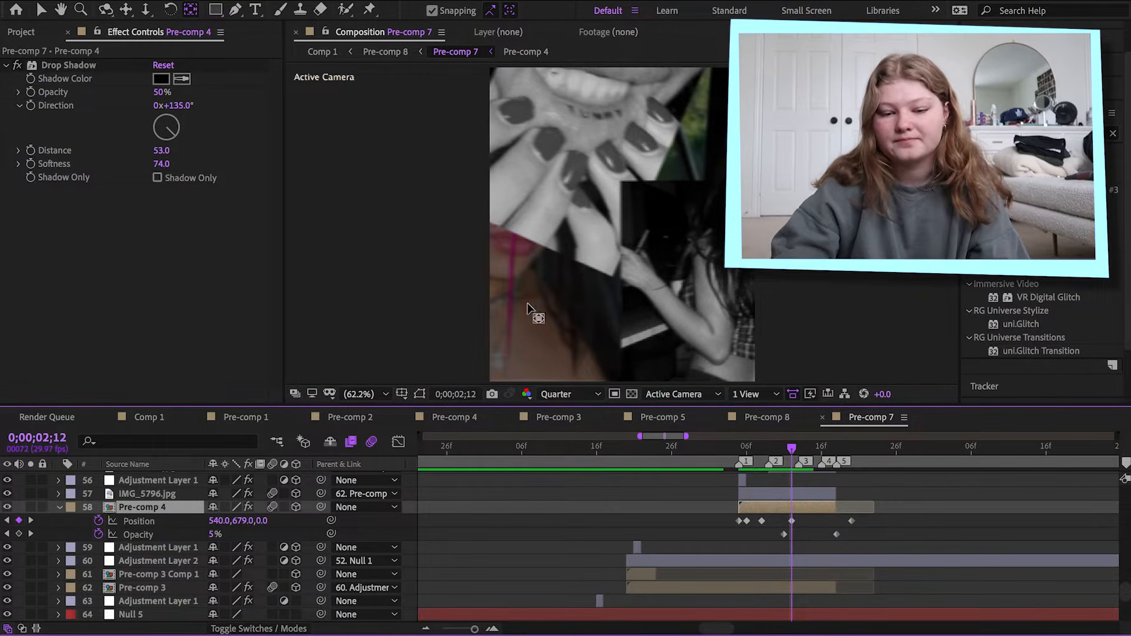
scroll(722, 513, "up", 5)
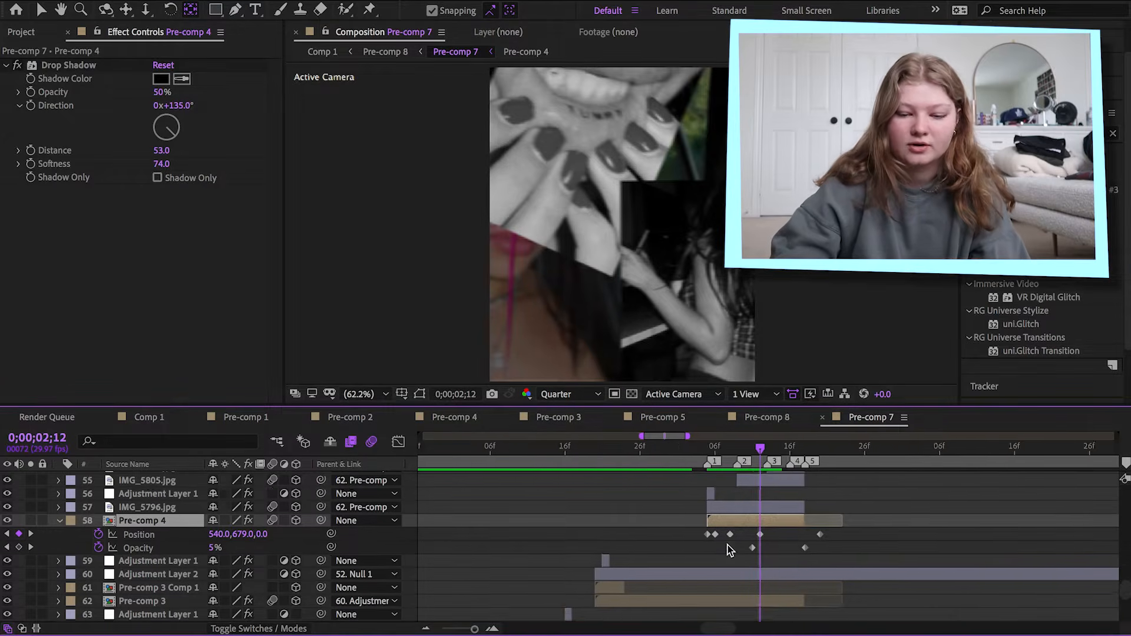
Step: Scrub to 0;00;02;18 to review Null 2's Scale and Y Rotation keyframes, and collapse that layer
left_click(694, 450)
left_click_drag(694, 448, 742, 471)
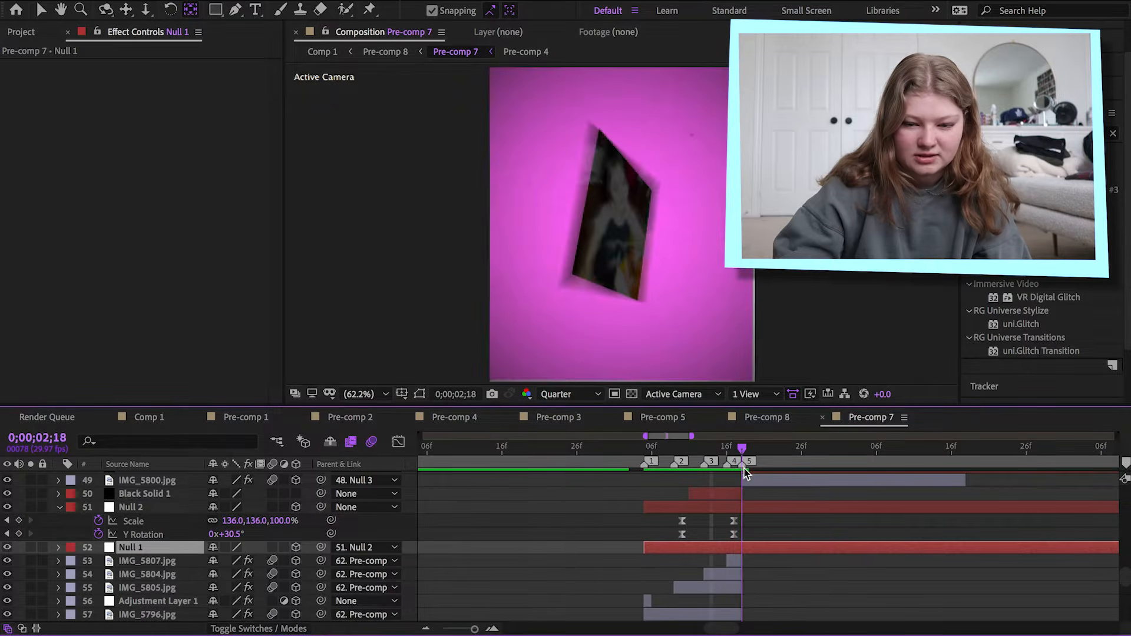
scroll(738, 498, "up", 3)
scroll(739, 498, "right", 3)
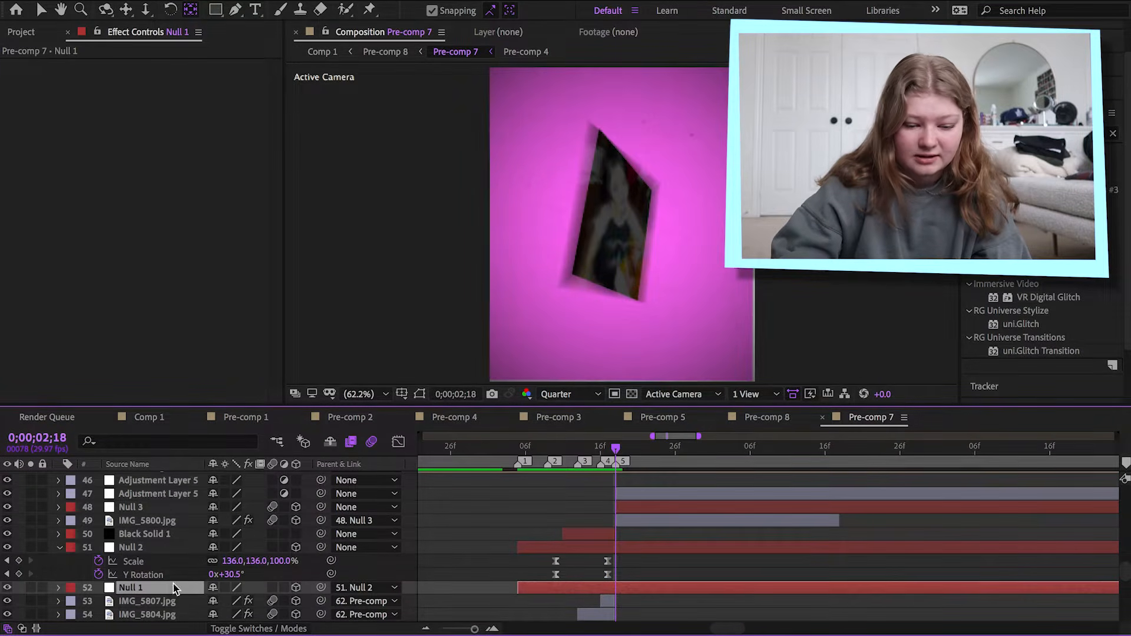
left_click(59, 547)
Step: Reveal IMG_5800.jpg's keyframes, collapse its Exposure group, and examine the mosaic, displacement and transform keyframes at 0;00;02;18
left_click(639, 523)
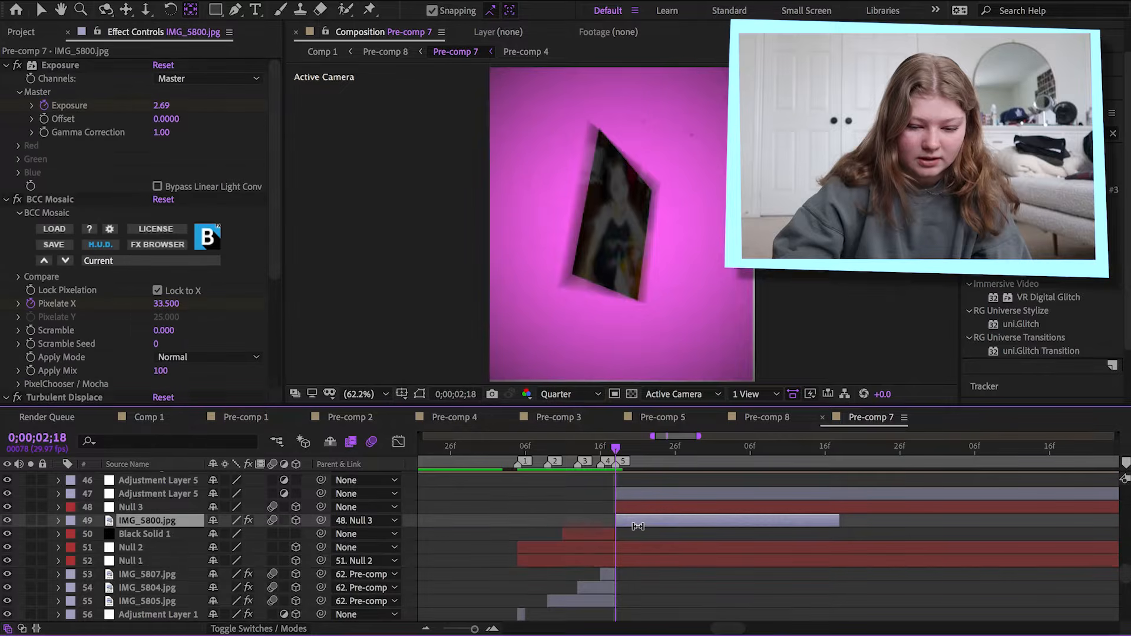
key("u")
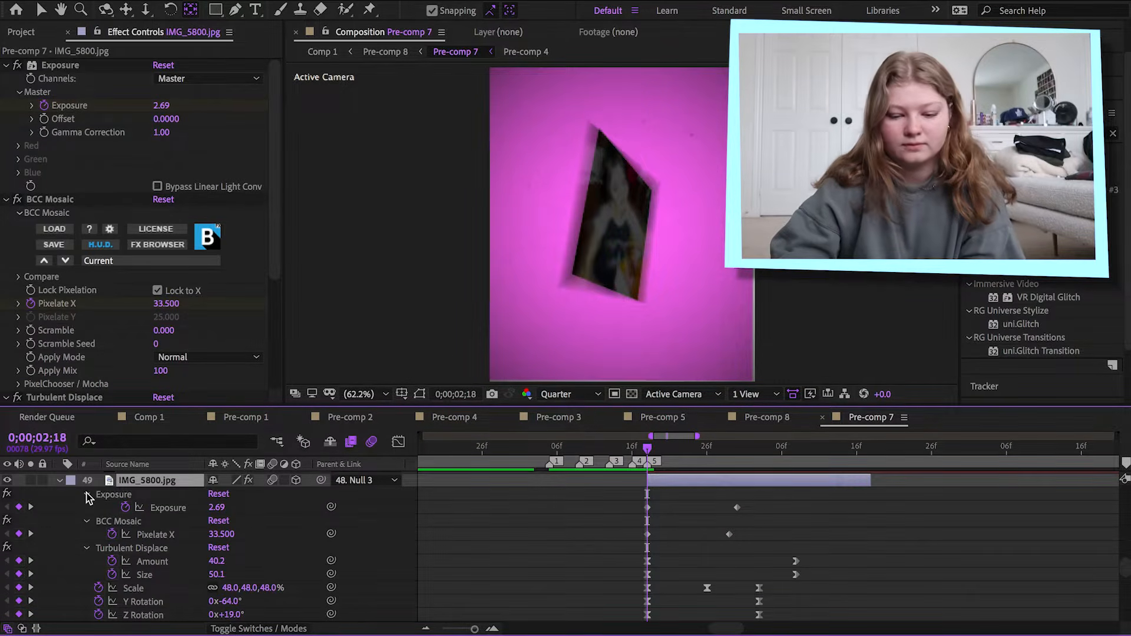
left_click(86, 495)
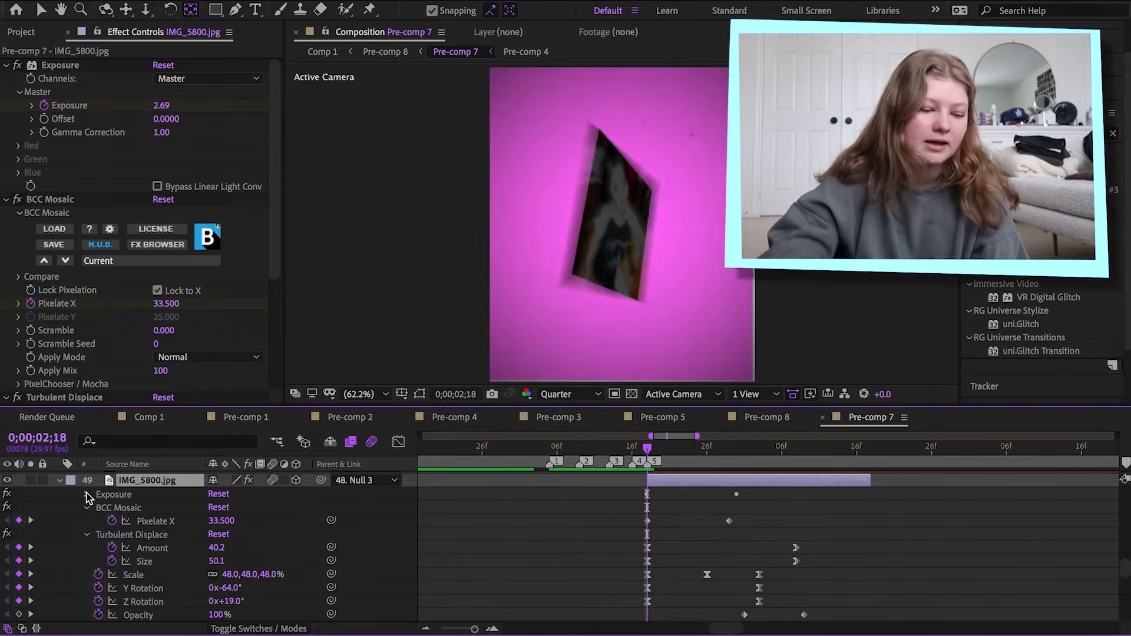
mouse_move(648, 451)
left_mouse_down()
mouse_move(709, 463)
mouse_move(652, 467)
left_mouse_up()
scroll(650, 501, "down", 5)
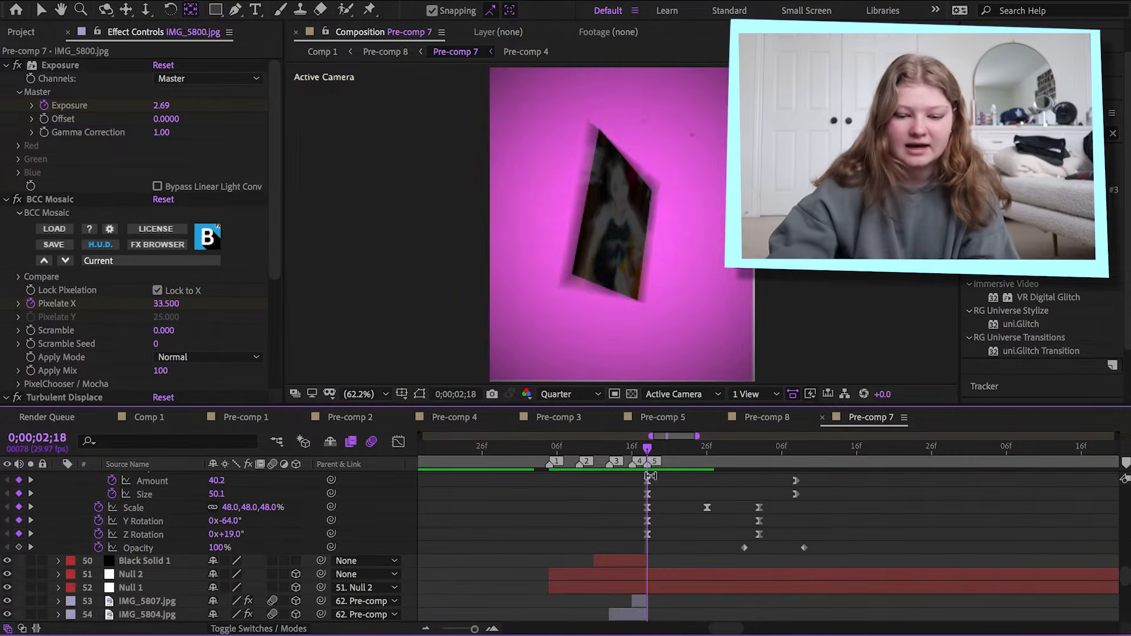
Step: Scrub IMG_5800.jpg from 0;00;02;18 to 0;00;02;25 to preview its spin-in, and return to 0;00;02;18
scroll(654, 542, "up", 6)
scroll(653, 541, "right", 2)
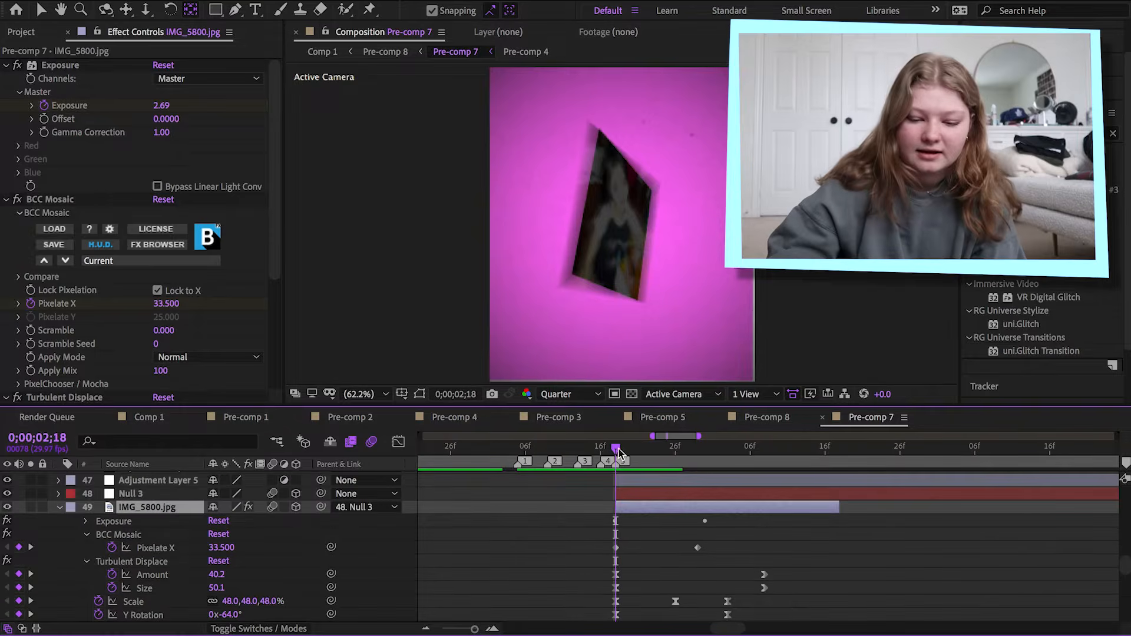
left_click_drag(615, 454, 669, 458)
scroll(670, 460, "down", 2)
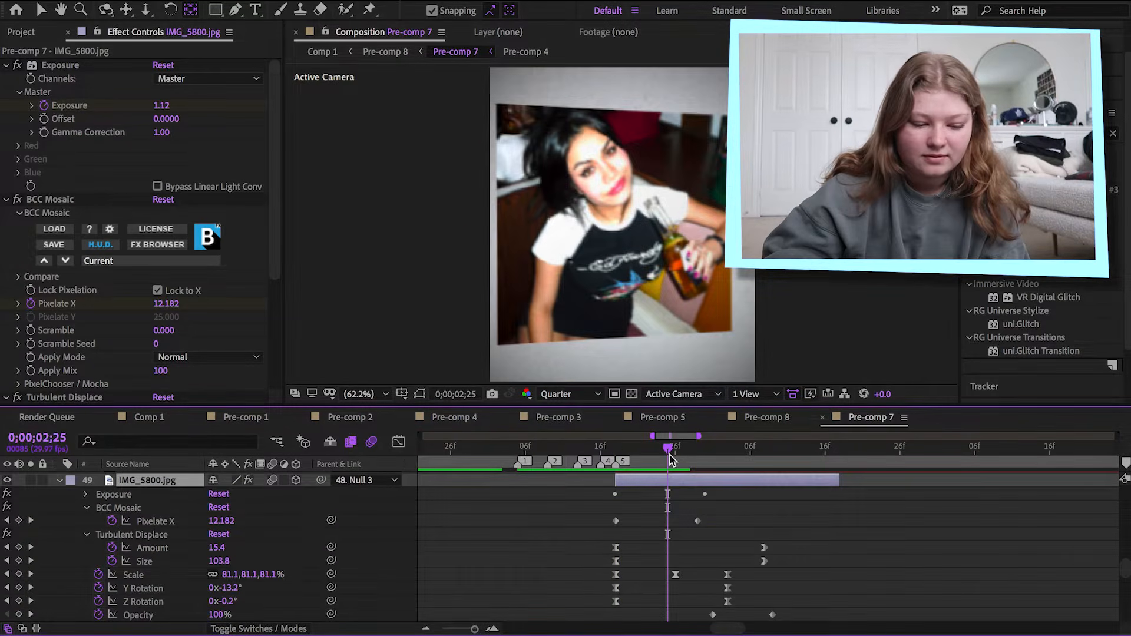
key("j")
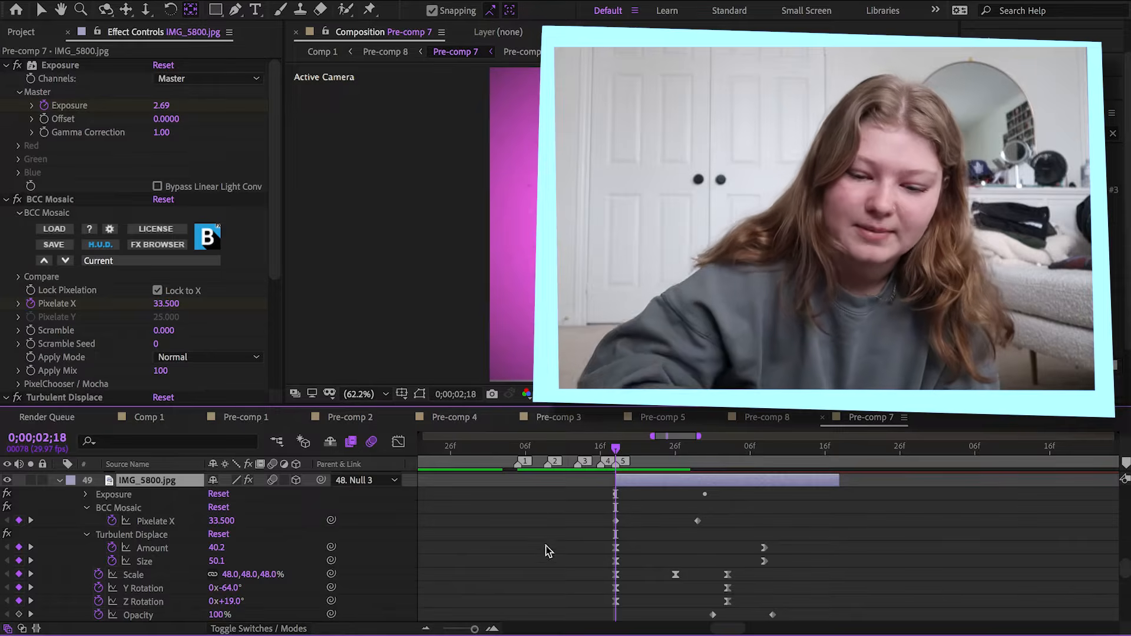
Step: Reveal Null 3's position, scale and rotation keyframes and scrub across them from around 0;00;02;22
left_click(653, 447)
scroll(650, 483, "up", 1)
left_click(652, 509)
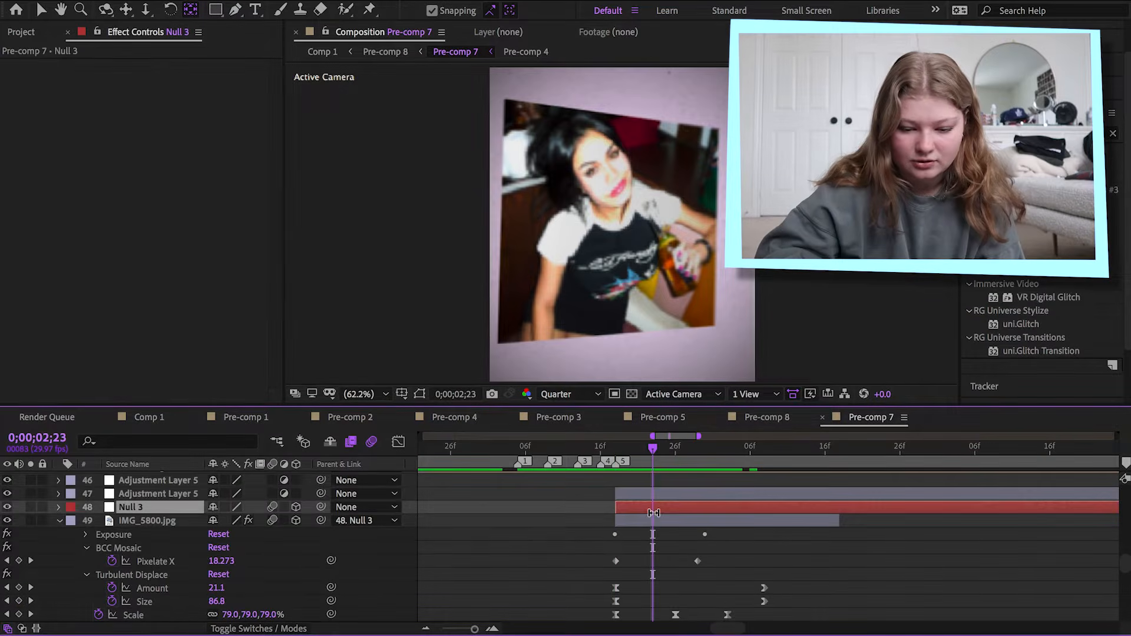
key("u")
scroll(653, 513, "down", 1)
left_click_drag(649, 450, 735, 450)
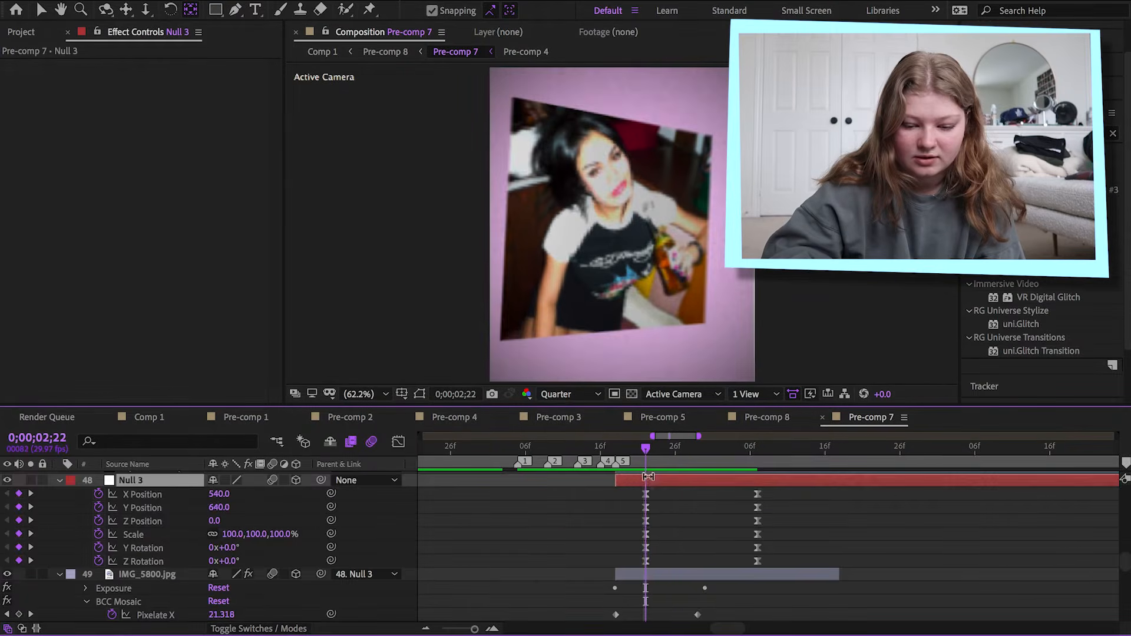
Step: Scrub from 0;00;02;23 to 0;00;03;00 to compare Null 3's movement with IMG_5800.jpg's own keyframes
scroll(662, 475, "down", 1)
key("shift+Page_Up")
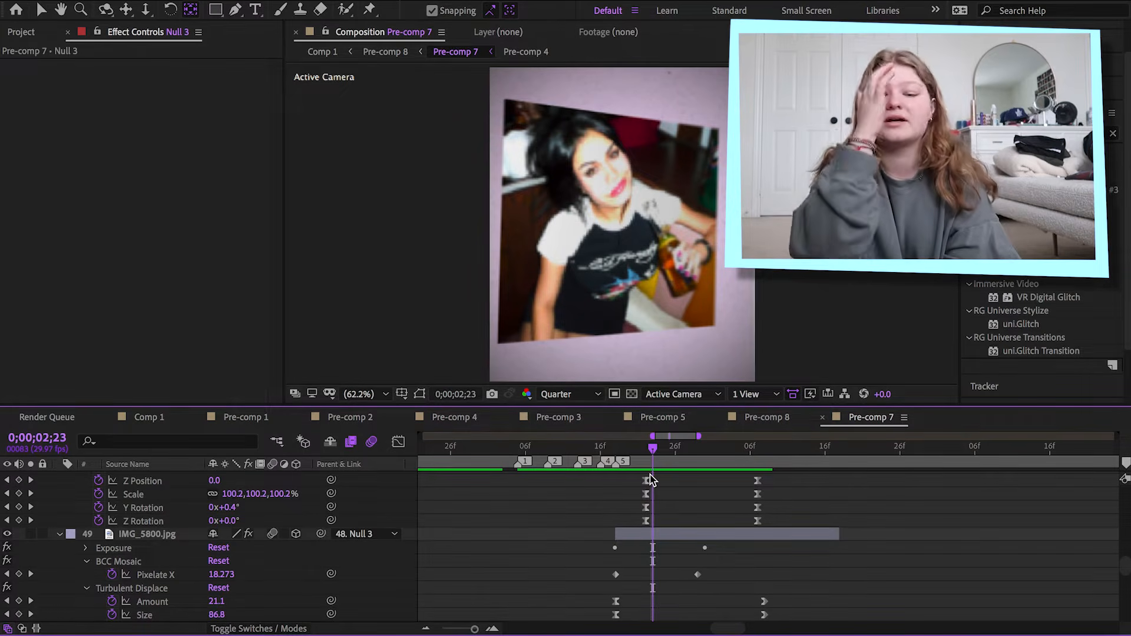
left_click_drag(653, 448, 705, 471)
scroll(731, 459, "down", 3)
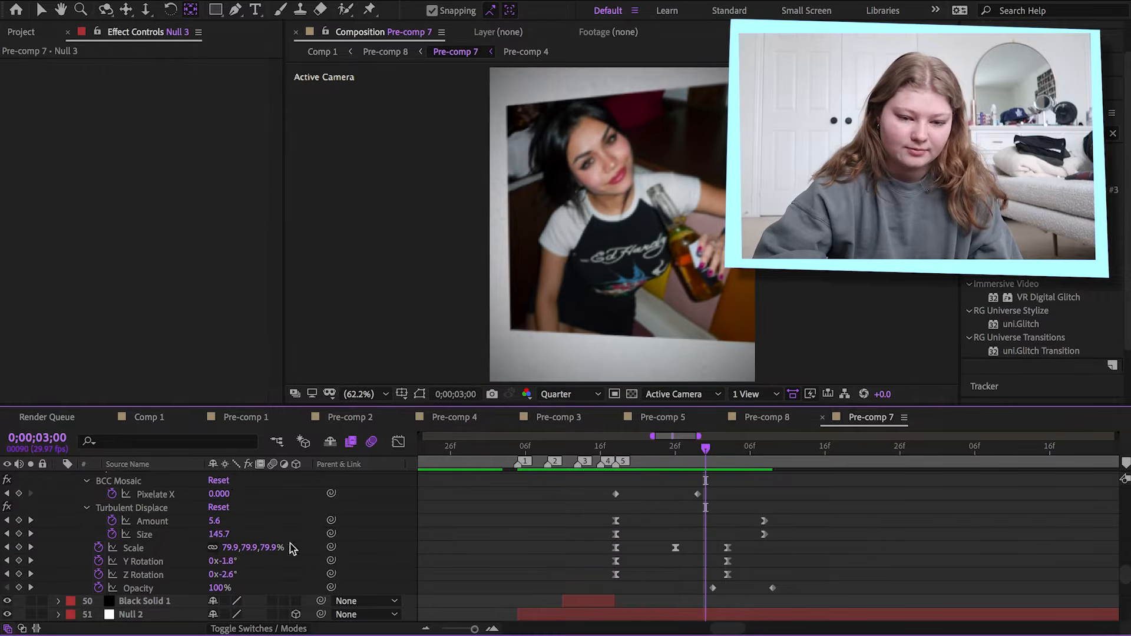
Step: Collapse the IMG_5800.jpg and Null 3 layers, and select Adjustment Layer 5 directly above Null 3
scroll(63, 560, "up", 3)
left_click(59, 519)
scroll(63, 530, "up", 3)
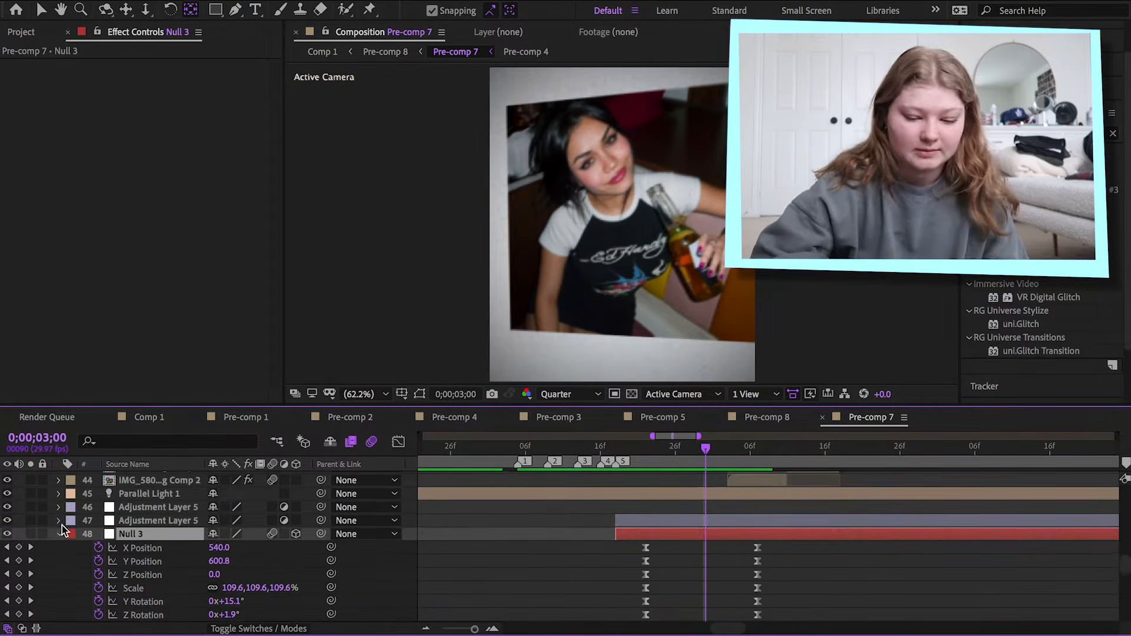
scroll(63, 530, "down", 1)
left_click(59, 520)
left_click(128, 507)
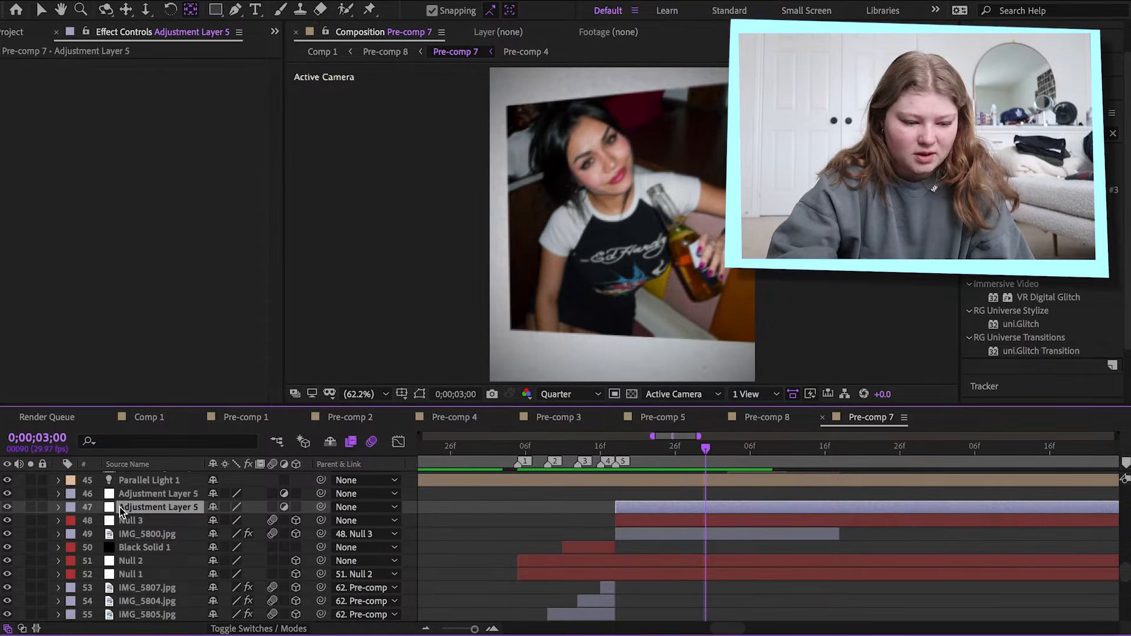
Step: Examine how far Adjustment Layer 5 and Parallel Light 1 extend along the timeline
scroll(494, 531, "down", 5)
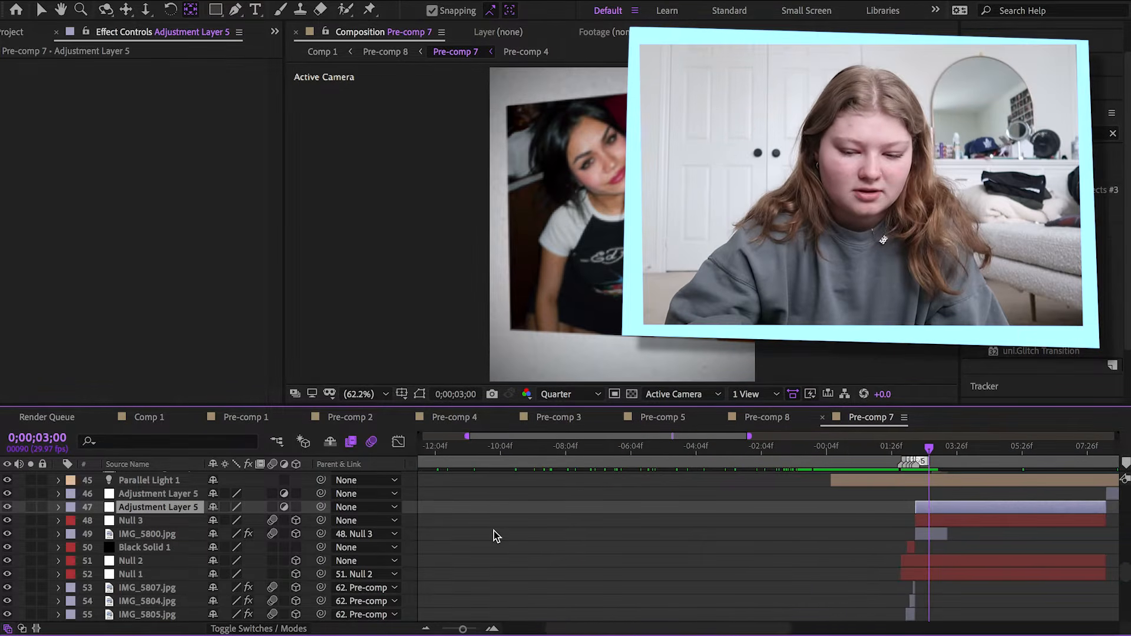
scroll(554, 511, "right", 5)
scroll(553, 511, "up", 2)
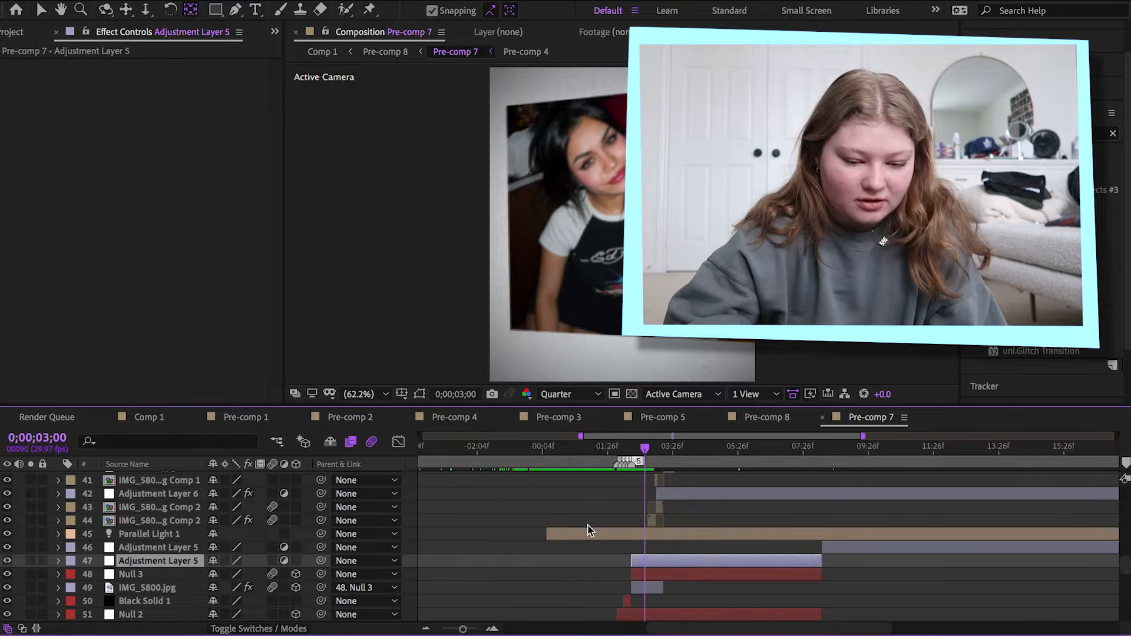
scroll(589, 530, "up", 5)
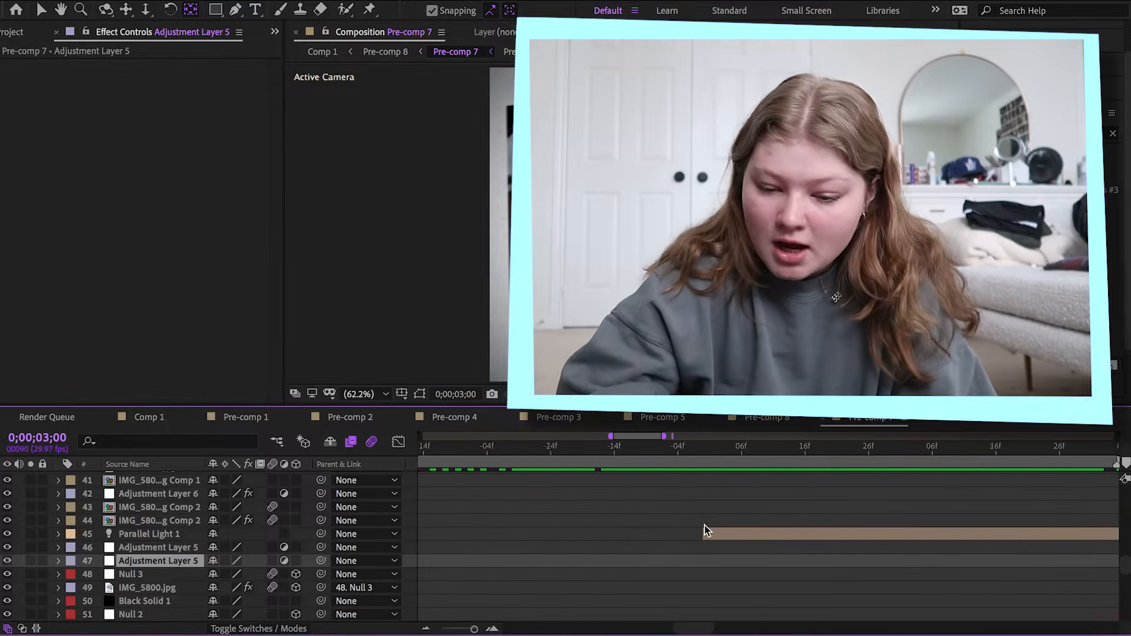
scroll(706, 530, "down", 3)
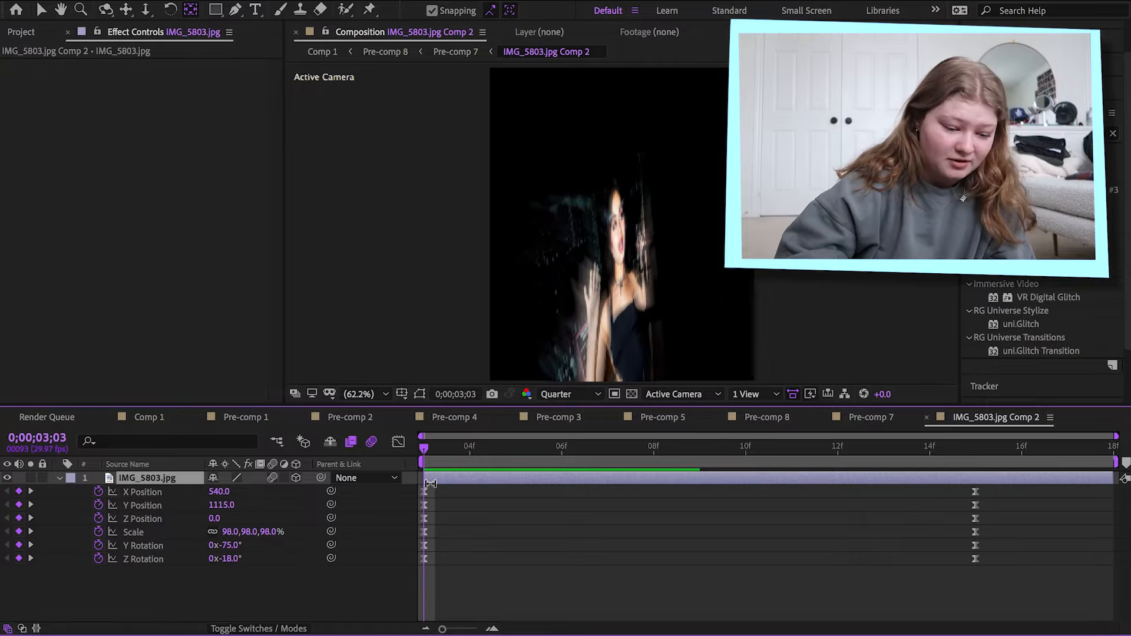
Step: Scrub through the transform keyframes inside IMG_5803.jpg Comp 2 and its BCC Mosaic Pixelate X keyframes in Pre-comp 7
left_click_drag(427, 454, 354, 480)
left_click_drag(454, 471, 971, 473)
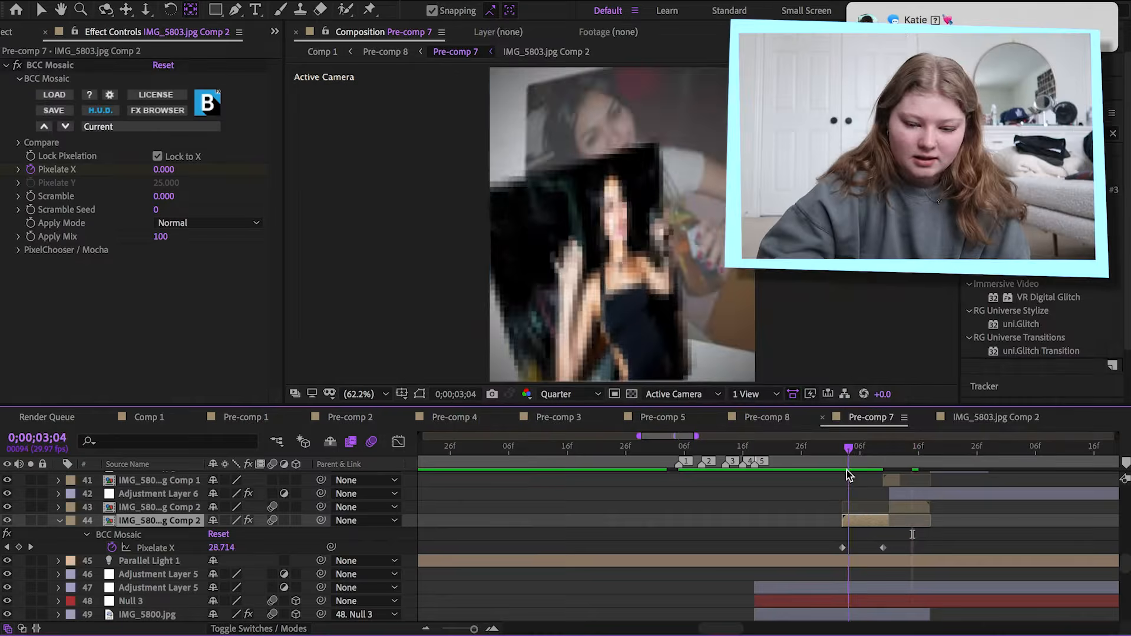
left_click_drag(848, 475, 895, 480)
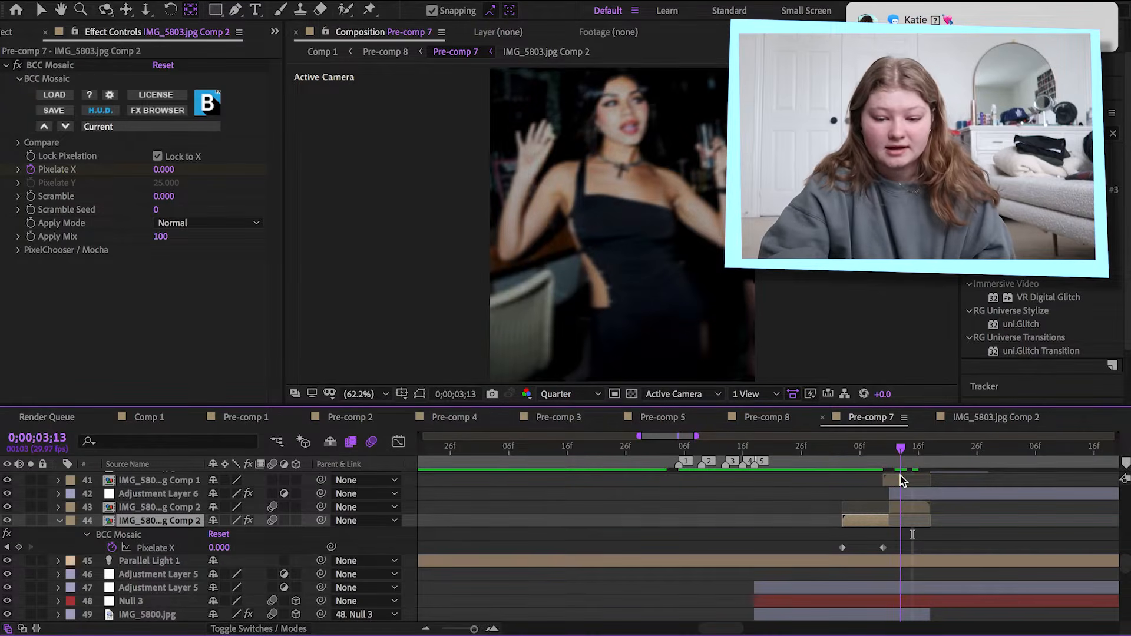
Step: Find IMG_5803.jpg Comp 1 at 0;00;03;11 and open it to examine the uni.Holomatrix II effect on its photo
scroll(892, 477, "up", 2)
scroll(892, 476, "left", 4)
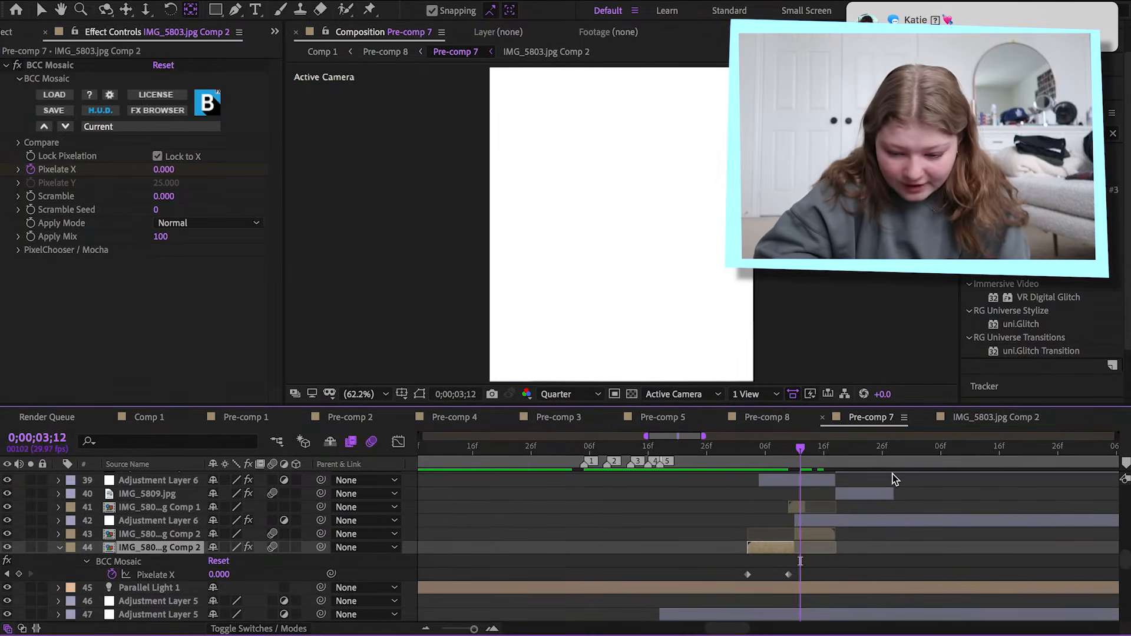
scroll(887, 520, "up", 3)
scroll(883, 517, "down", 2)
left_click(795, 460)
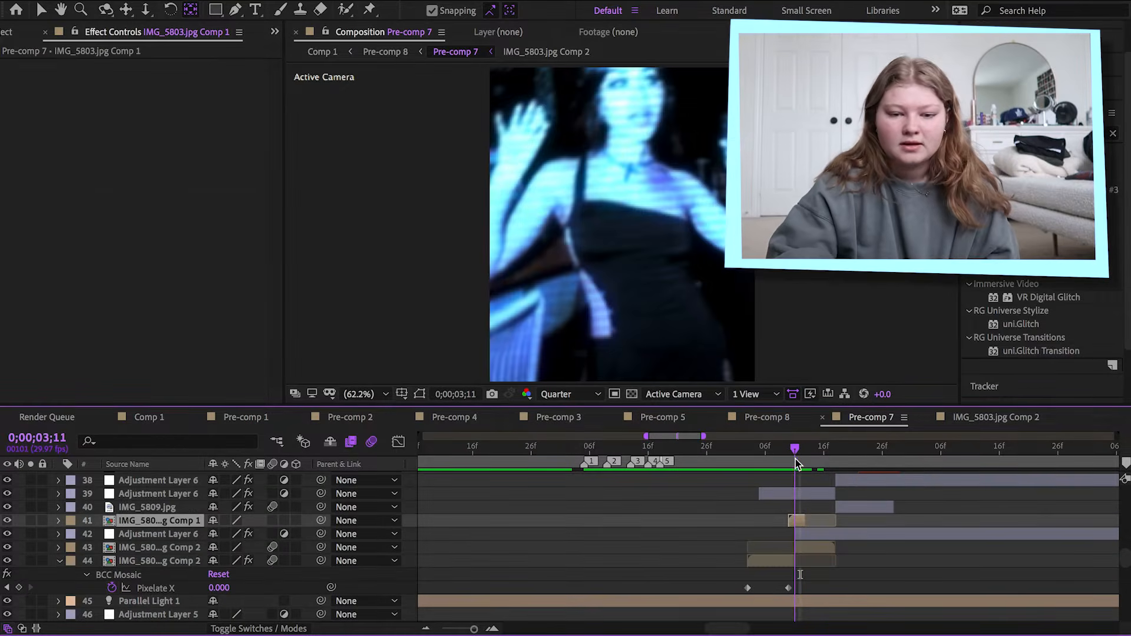
double_click(810, 520)
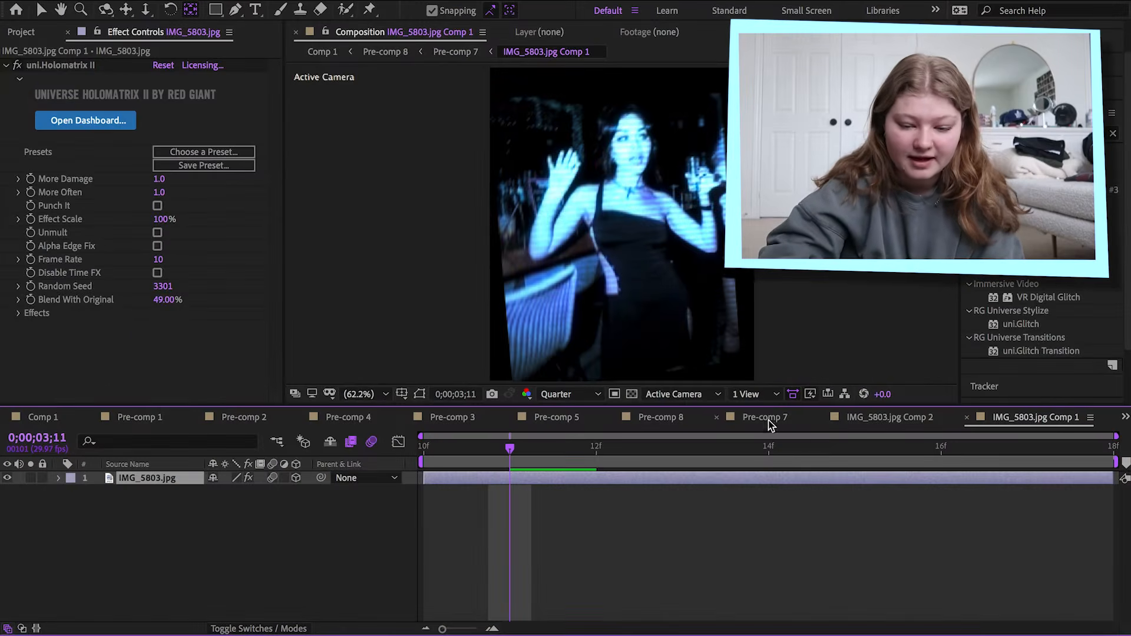
Step: Return to Pre-comp 7 and inspect the Adjustment Layer 6 layers' S_Shake Amplitude keyframes and FishEye Warp around 0;00;03;11
left_click(768, 424)
left_click_drag(737, 463, 768, 467)
left_click(772, 505)
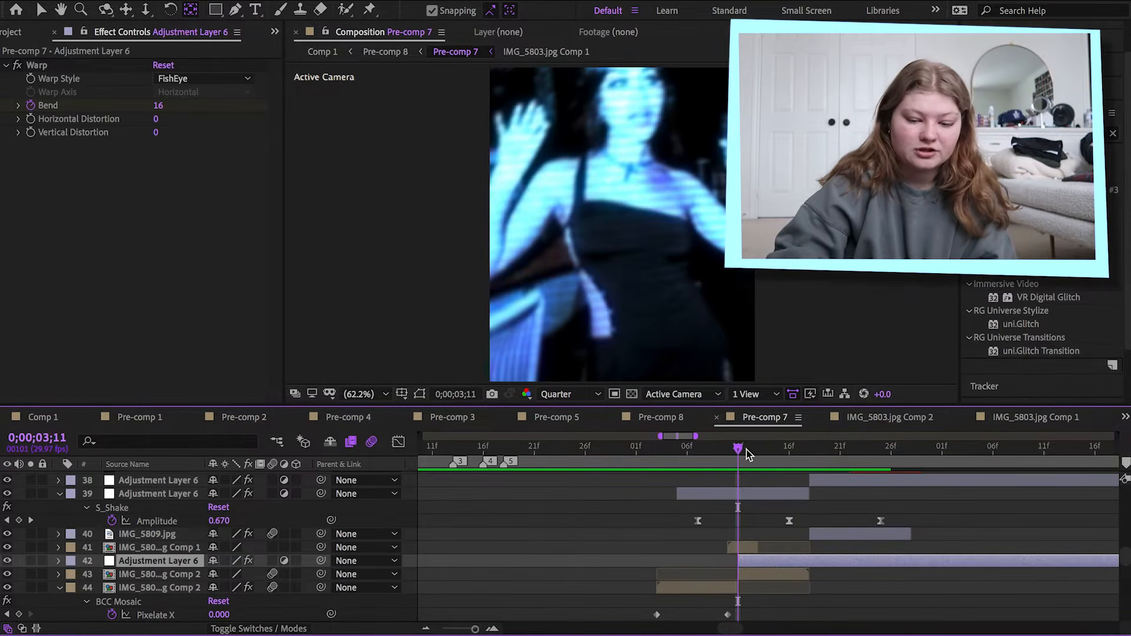
Step: Scrub from 0;00;03;18 to 0;00;03;22 in Pre-comp 7 and reveal the Wave Warp Height keyframes on IMG_5809.jpg
left_click_drag(746, 453, 810, 472)
scroll(805, 505, "up", 2)
scroll(805, 505, "right", 2)
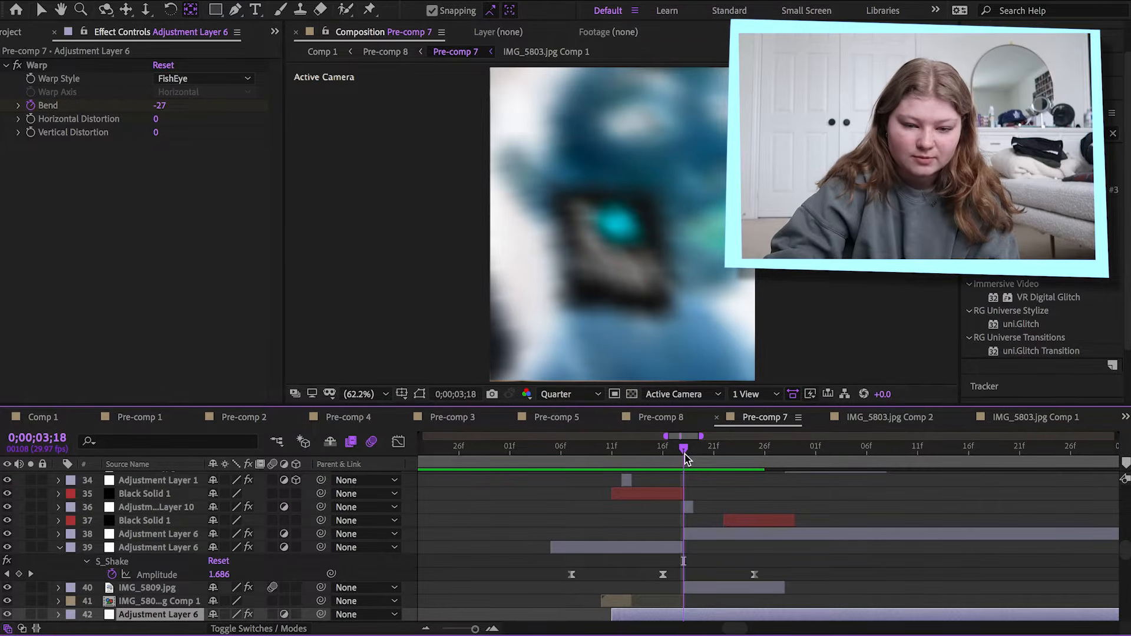
left_click(697, 507)
left_click_drag(706, 462, 723, 493)
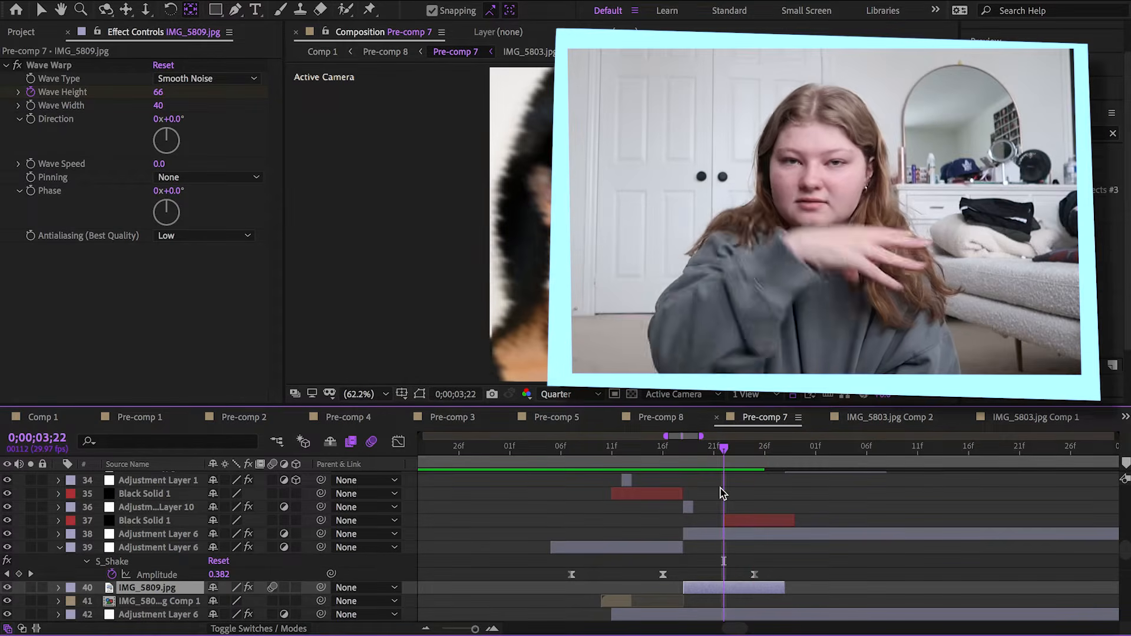
key("u")
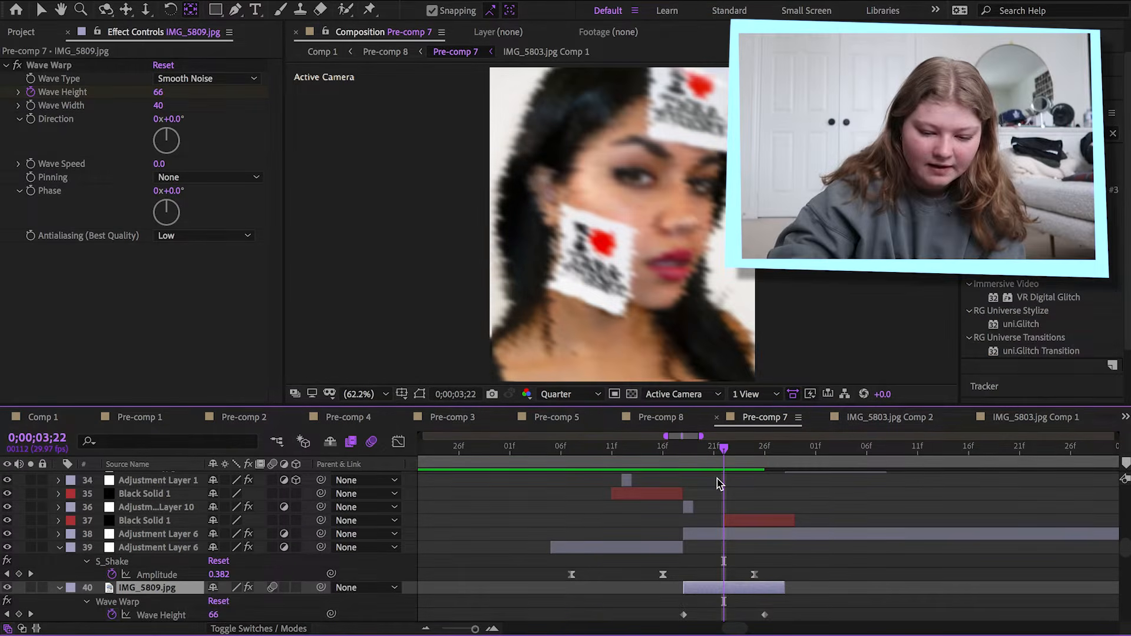
Step: Inspect the Black Solid 1 fade over the end of IMG_5809.jpg, scrubbing from 0;00;03;27 to 0;00;03;29
key("j")
key("shift+s")
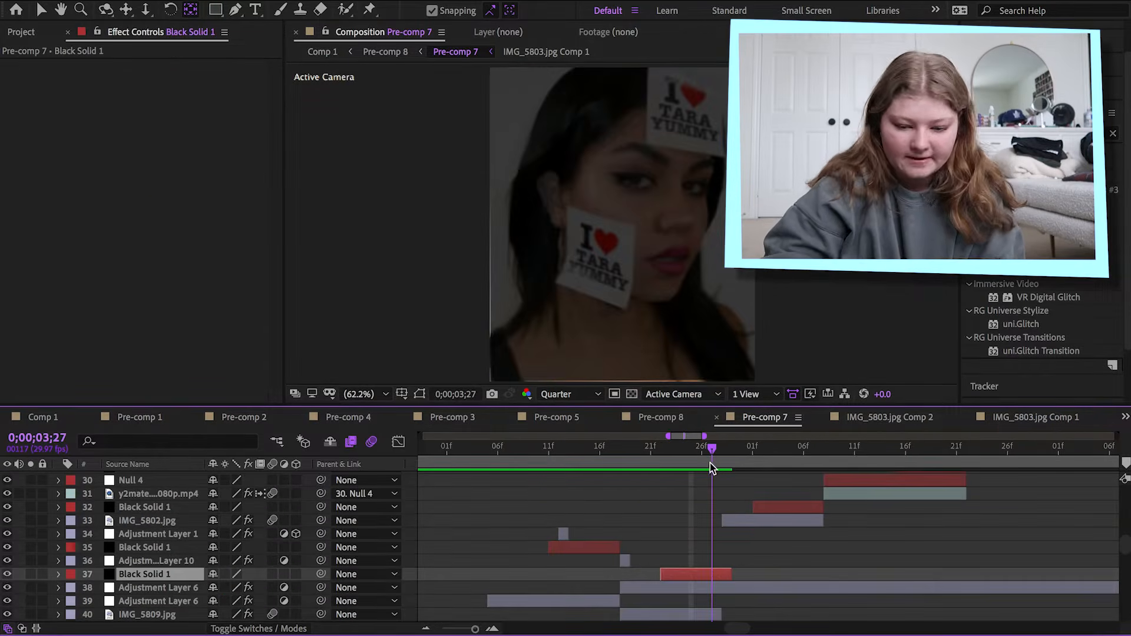
left_click_drag(710, 463, 727, 464)
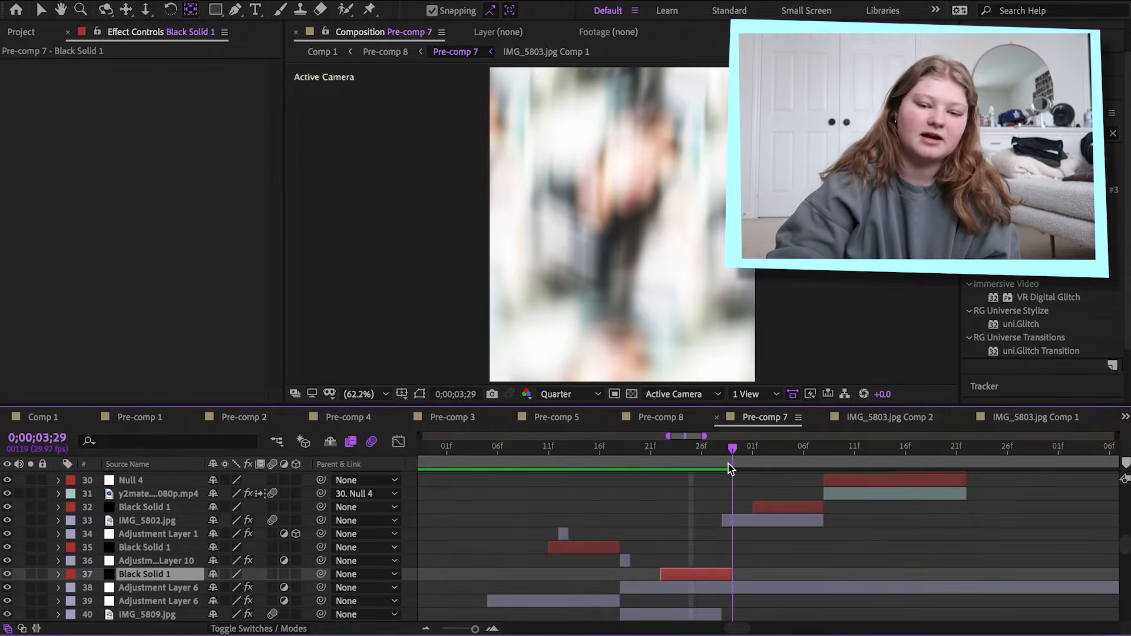
Step: Examine the Motion Tile, S_Shake, Twitch and Brightness & Contrast effects on IMG_5802.jpg at 0;00;03;28
key("ctrl+Up")
key("ctrl+Up")
key("ctrl+Up")
key("ctrl+Up")
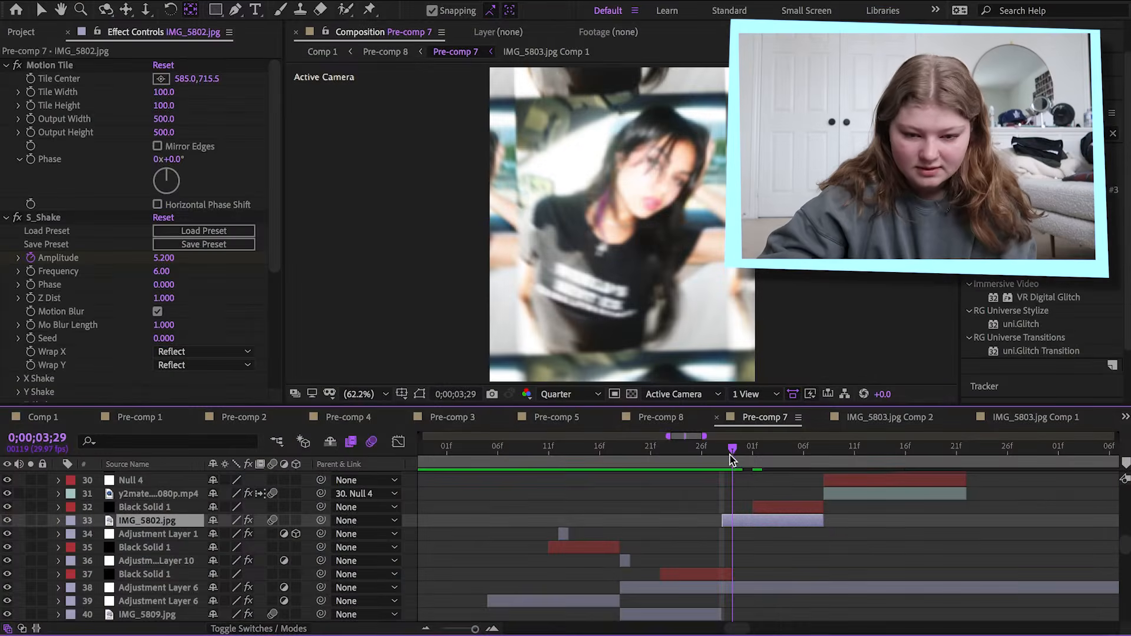
mouse_move(730, 459)
left_mouse_down()
mouse_move(761, 461)
mouse_move(726, 453)
left_mouse_up()
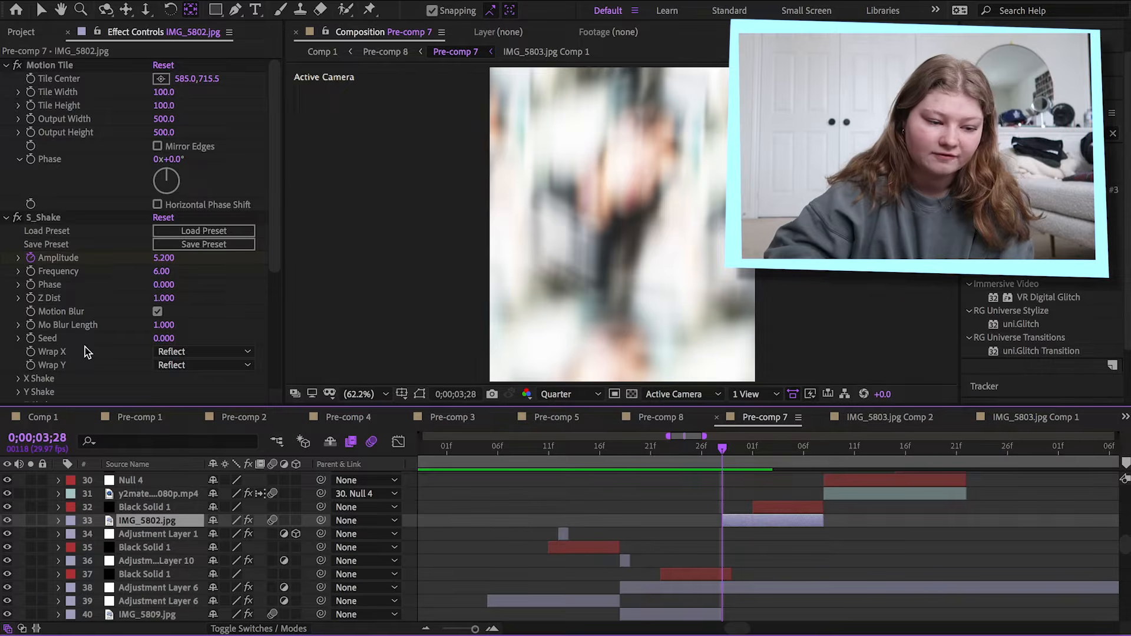
scroll(85, 347, "down", 6)
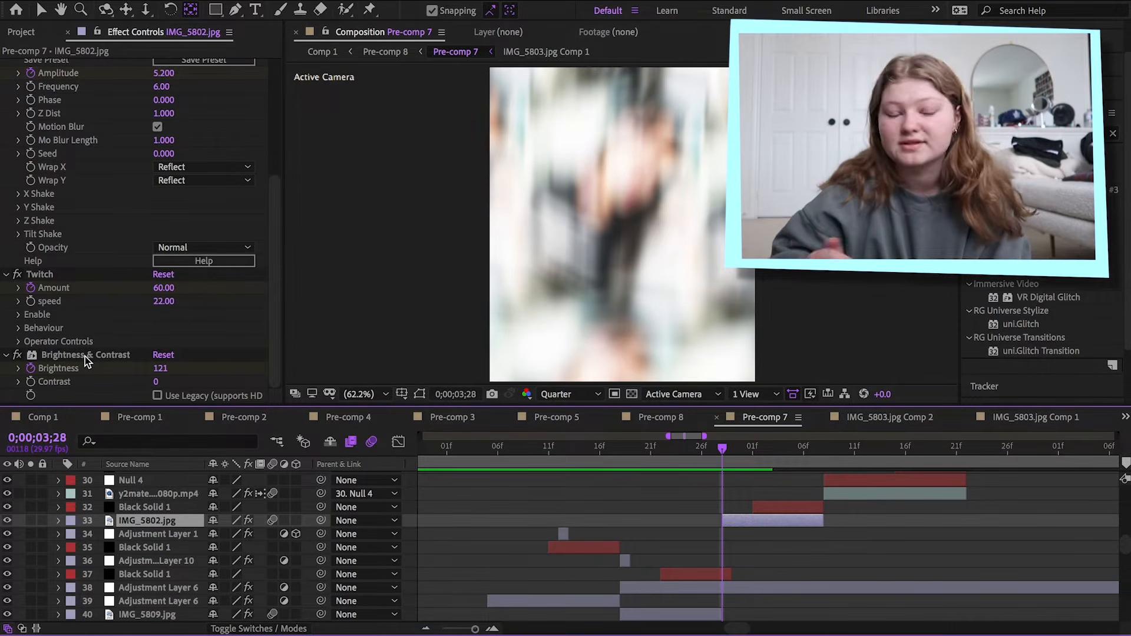
left_click(85, 355)
left_click(46, 277)
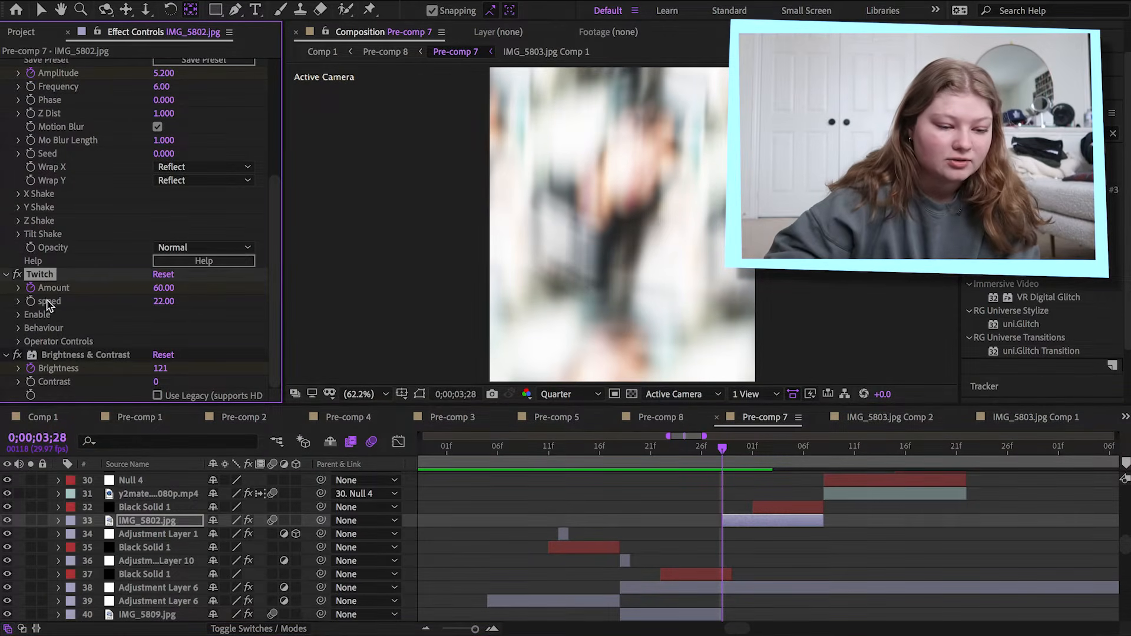
Step: Check the Black Solid 1 layer that darkens the end of IMG_5802.jpg around 0;00;04;06
left_click(799, 472)
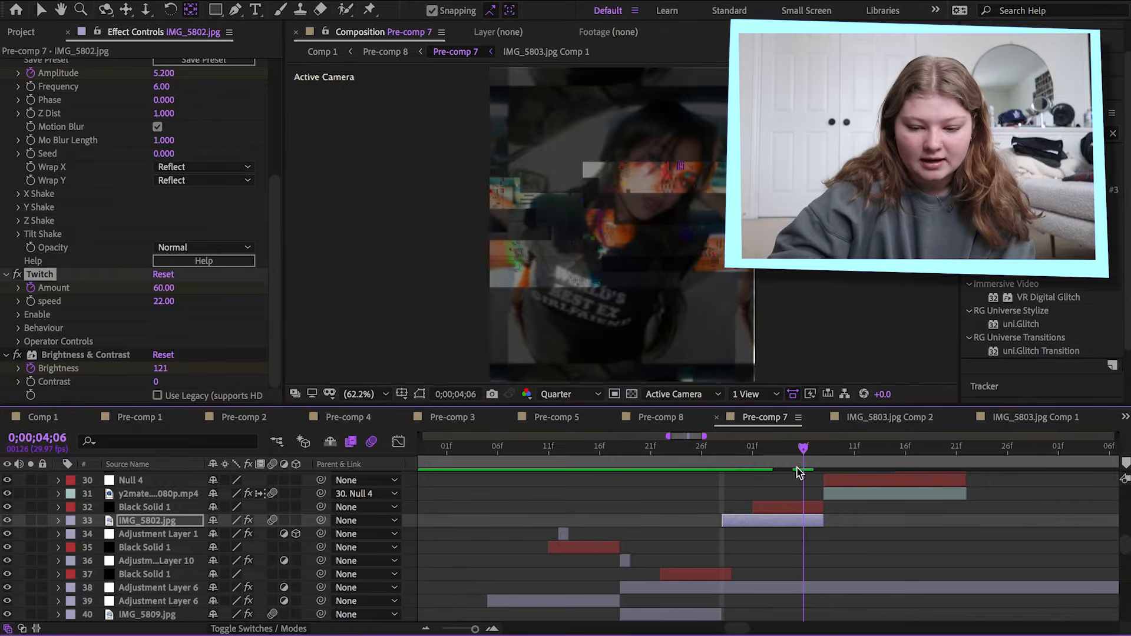
left_click(787, 508)
key("u")
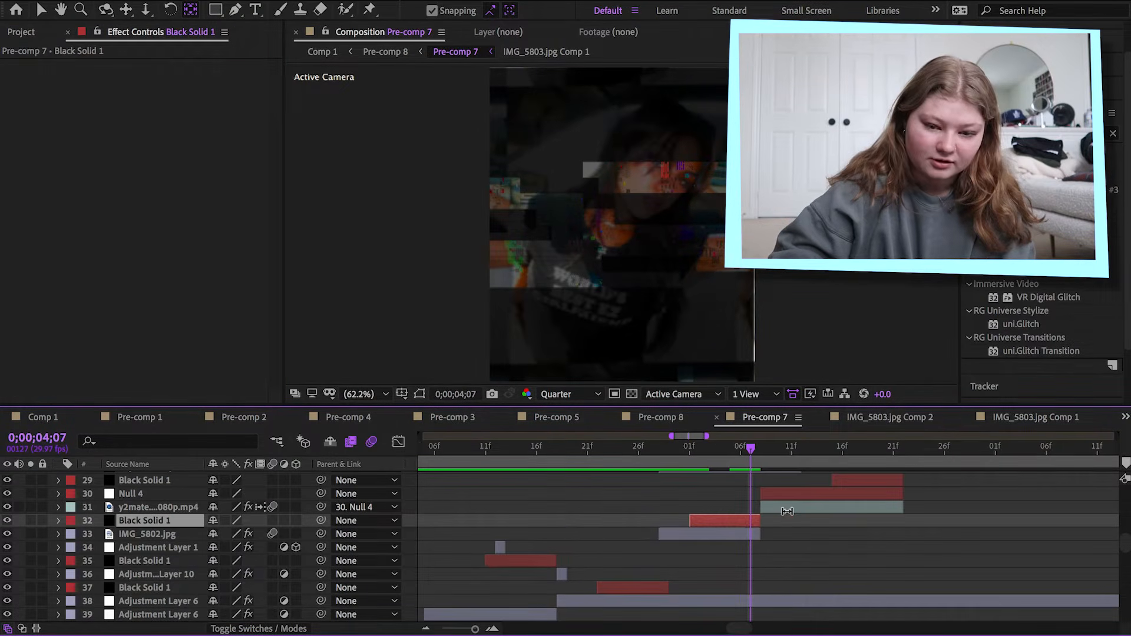
key("k")
key("u")
Step: Examine the BCC Video Glitch settings on Adjustment Layer 11 and preview the glitch at 0;00;04;05
scroll(760, 518, "up", 2)
left_click(733, 523)
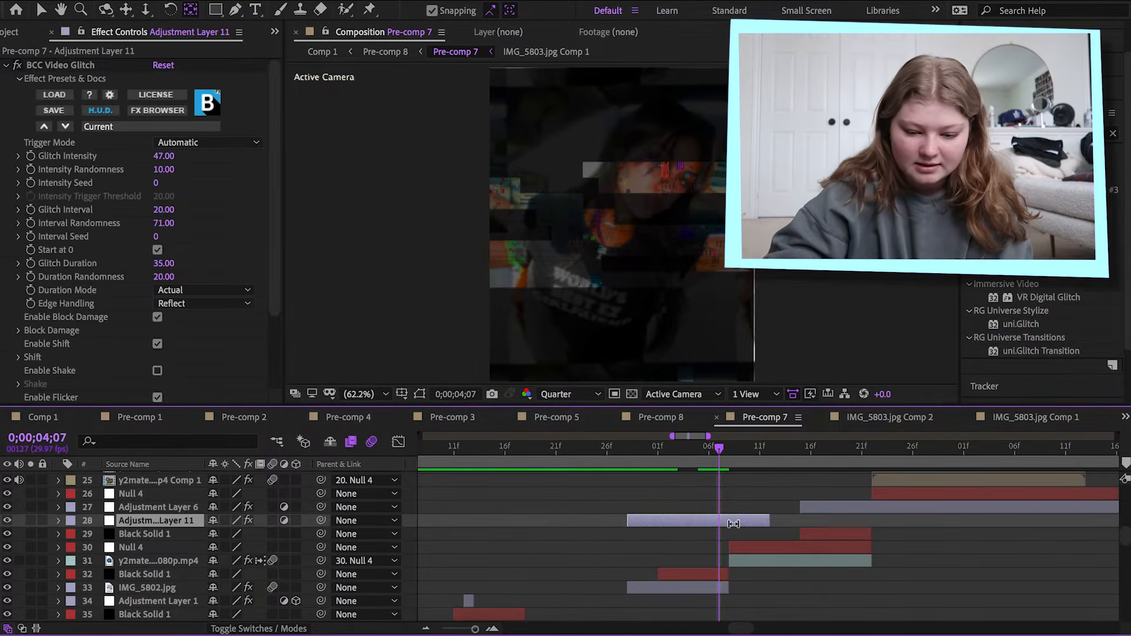
left_click(695, 461)
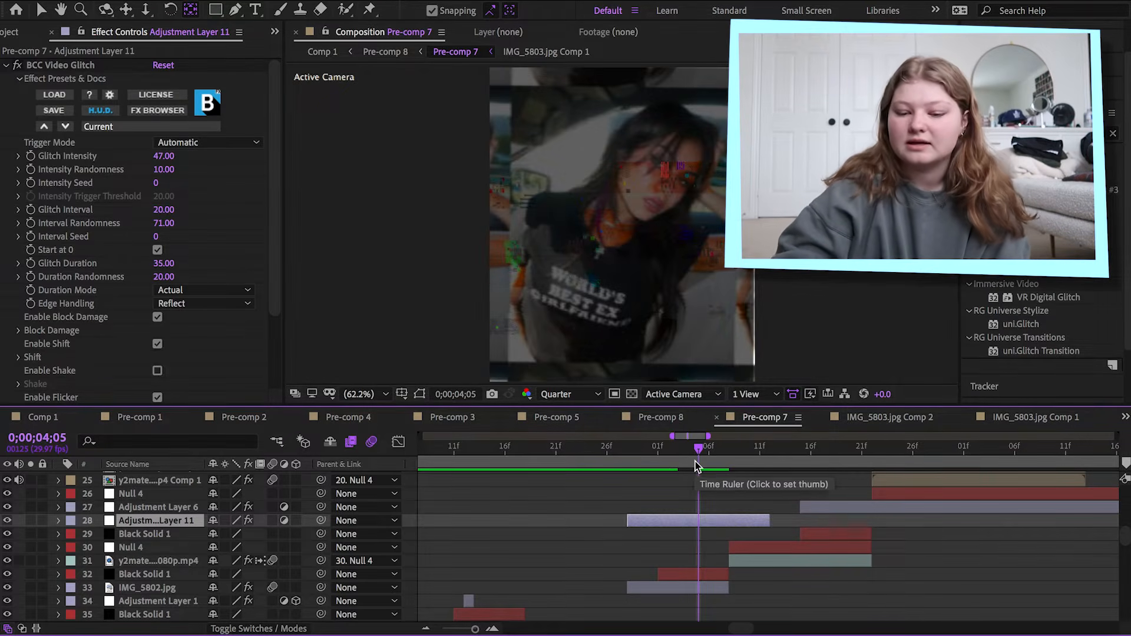
Step: Inspect the Twixtor clip at 0;00;04;08, including its effects and its Time Remap, Mosaic, Brightness, Tint, Scale and Rotation keyframes
left_click_drag(695, 461, 726, 554)
left_click(734, 559)
scroll(111, 266, "down", 5)
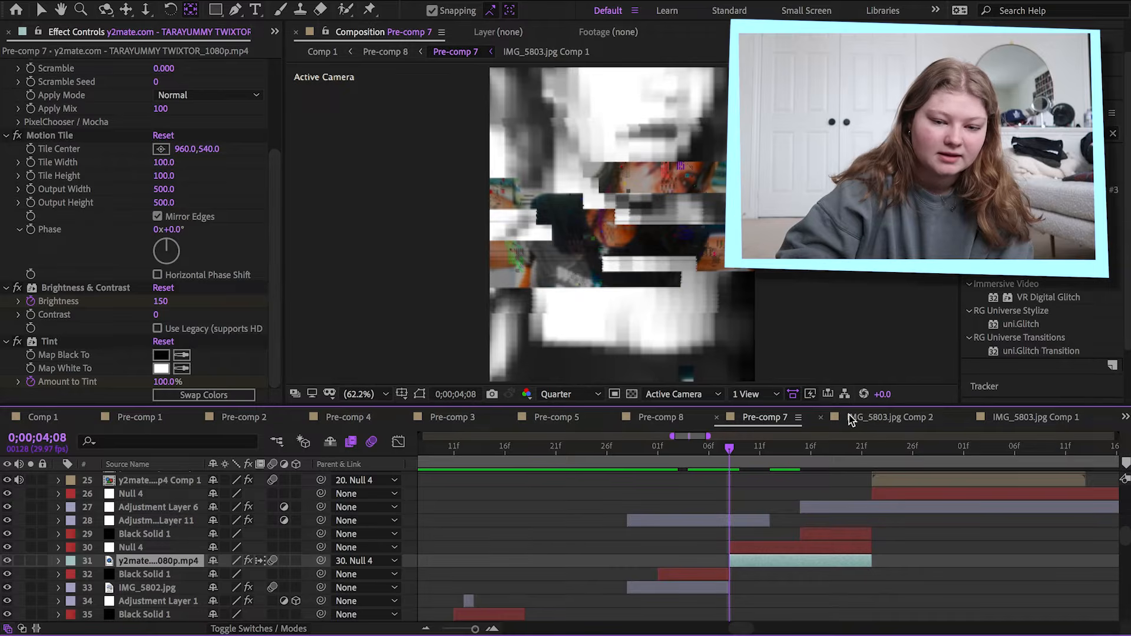
key("u")
scroll(740, 454, "down", 5)
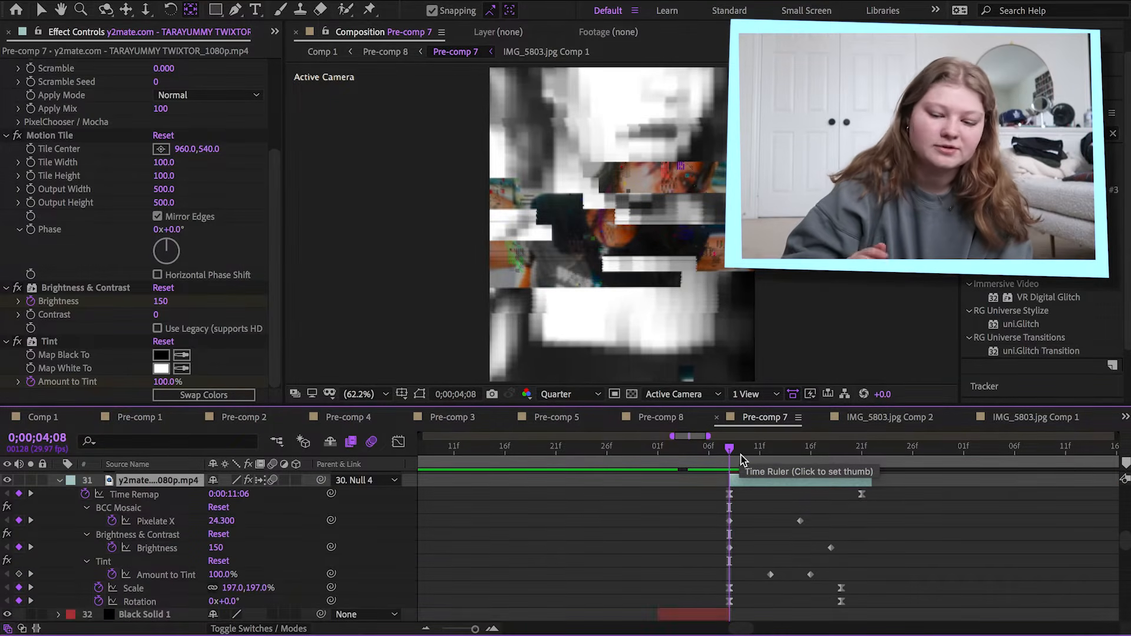
left_click_drag(743, 461, 811, 467)
Step: Select the Null 4 layer parented to the Twixtor clip and scrub through its movement from 0;00;04;09
scroll(801, 504, "up", 1)
left_click(801, 505)
scroll(801, 505, "down", 1)
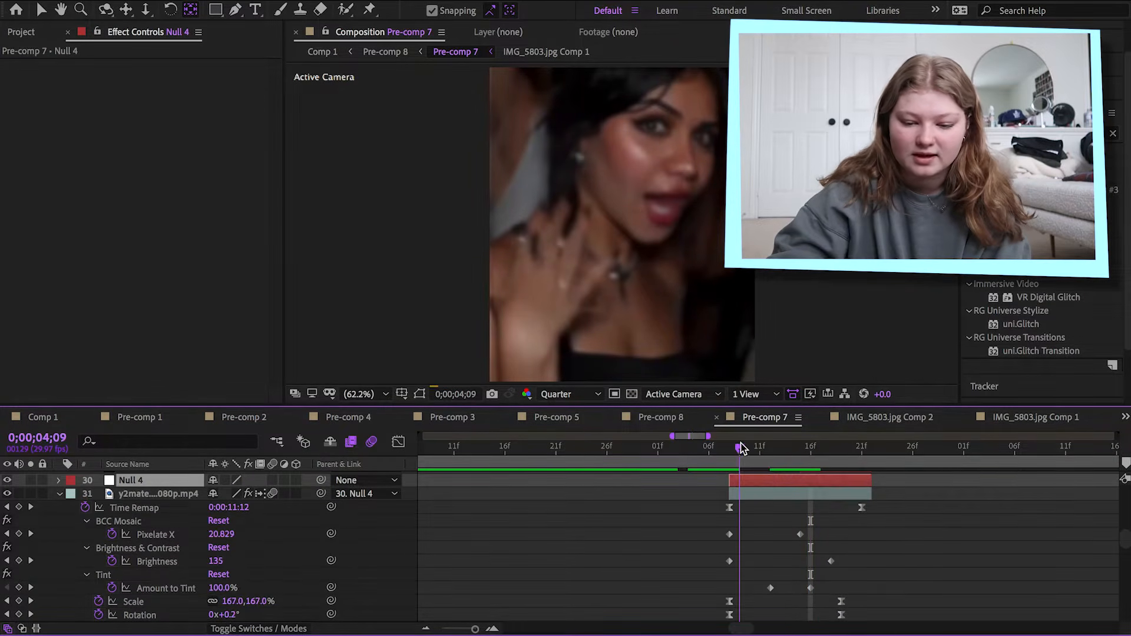
left_click_drag(739, 452, 764, 453)
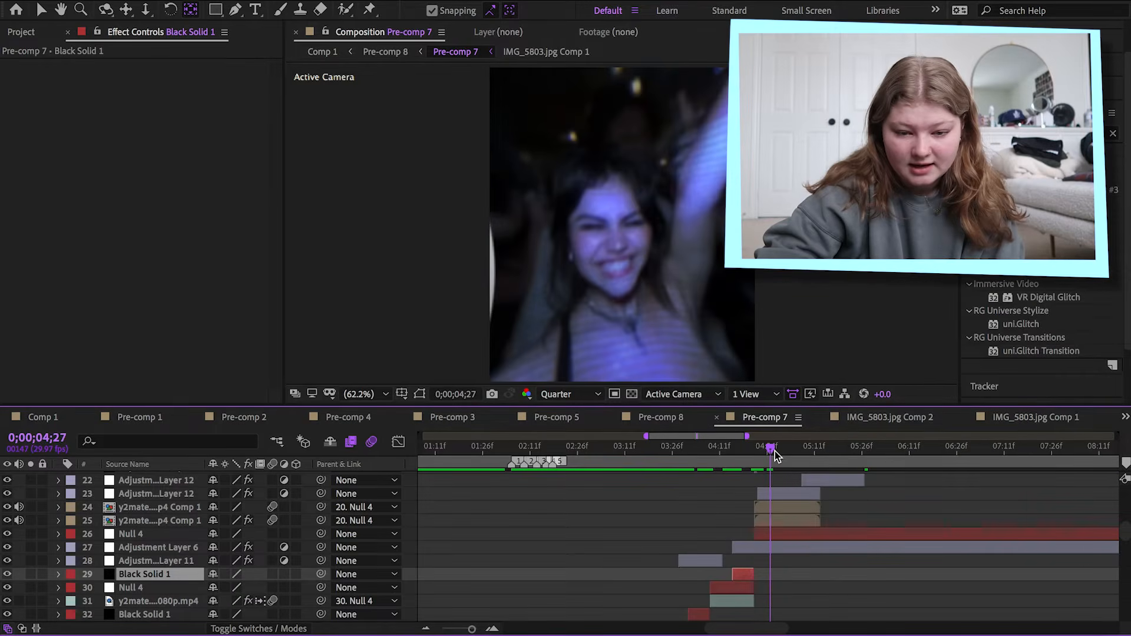
Step: Open the nested Twixtor Comp 1 near 0;00;04;29 and examine its uni.Holomatrix II, Hue/Saturation and Motion Tile settings
left_click_drag(773, 453, 779, 457)
left_click(780, 510)
left_click(783, 519)
scroll(230, 387, "down", 3)
scroll(230, 385, "down", 3)
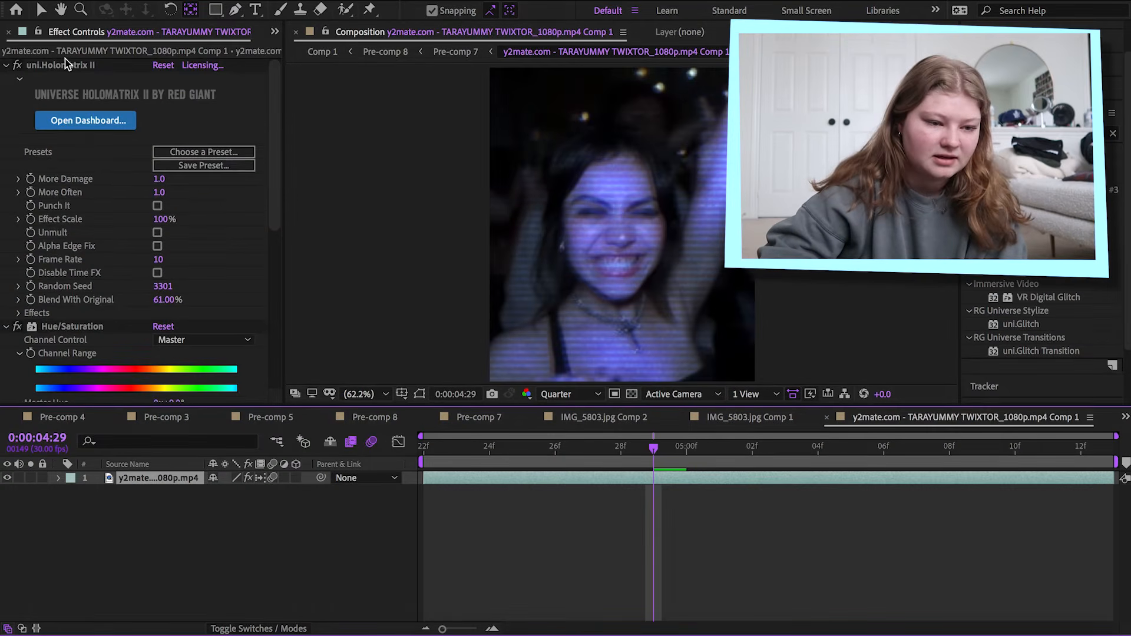
scroll(92, 224, "down", 3)
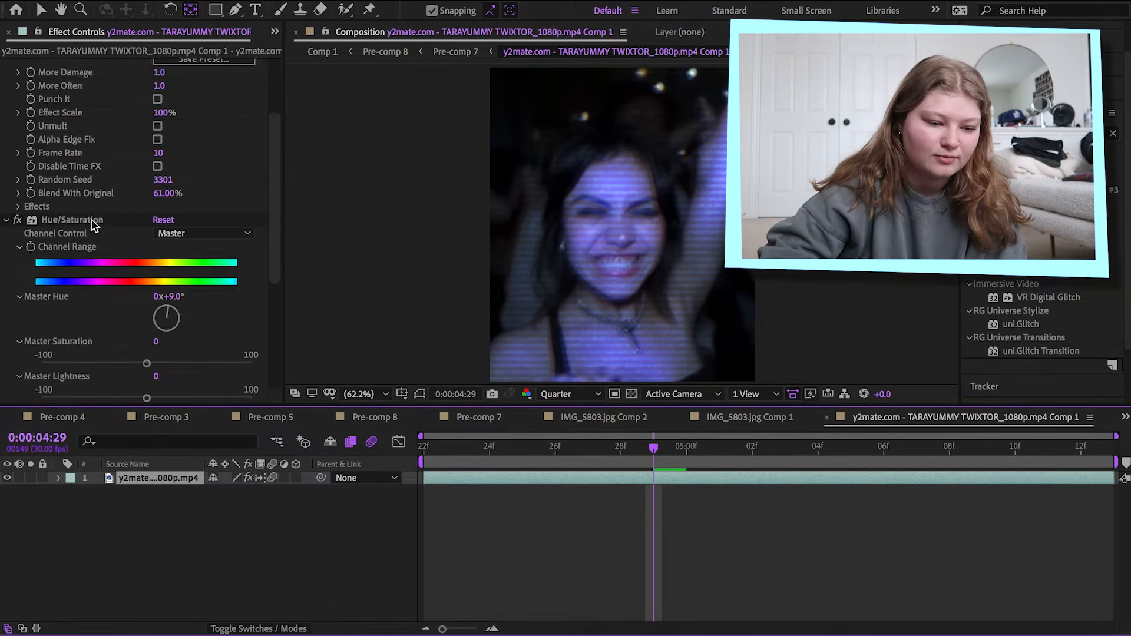
scroll(129, 212, "down", 5)
scroll(168, 199, "up", 2)
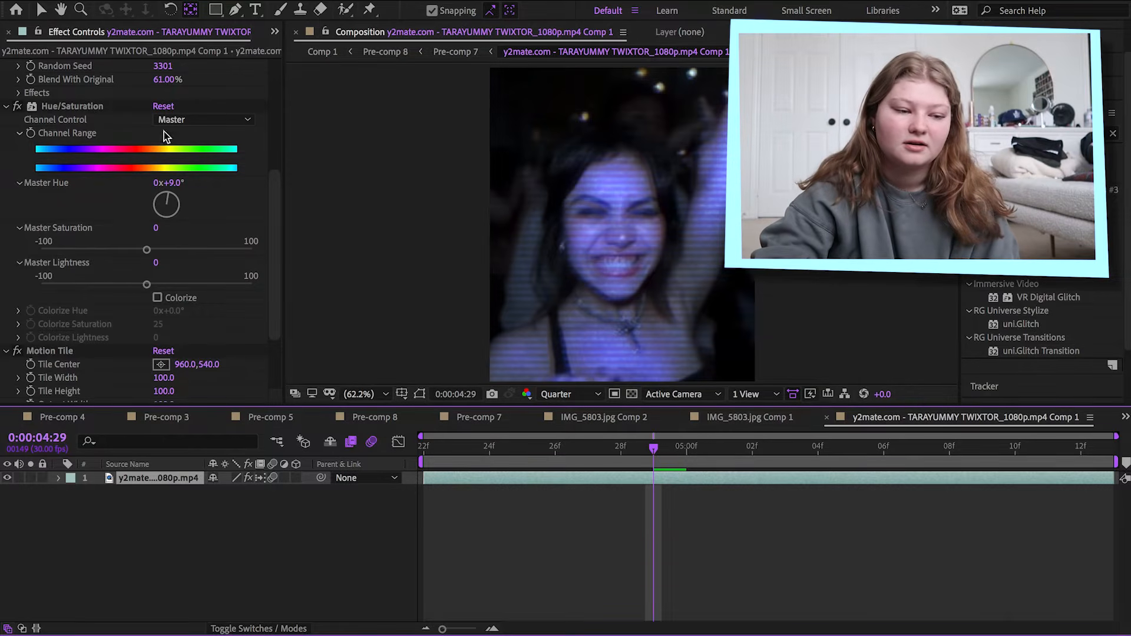
scroll(96, 316, "down", 2)
scroll(97, 315, "up", 6)
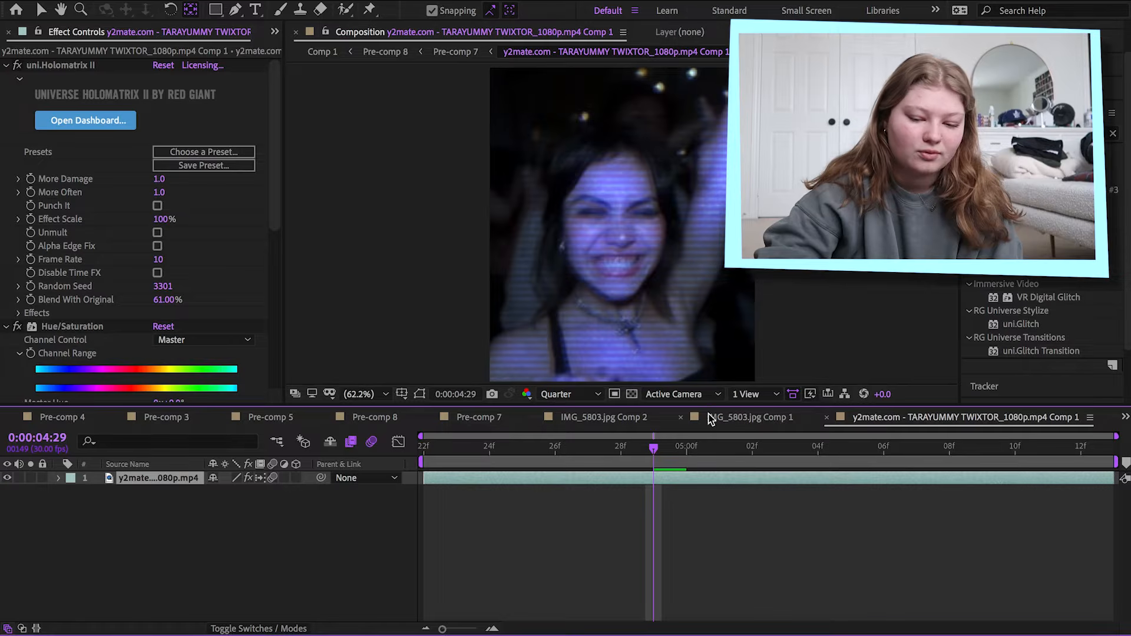
Step: Return to Pre-comp 7 and scrub through the Scale, Rotation and Opacity keyframes on the upper Twixtor Comp 1 layer
left_click(476, 416)
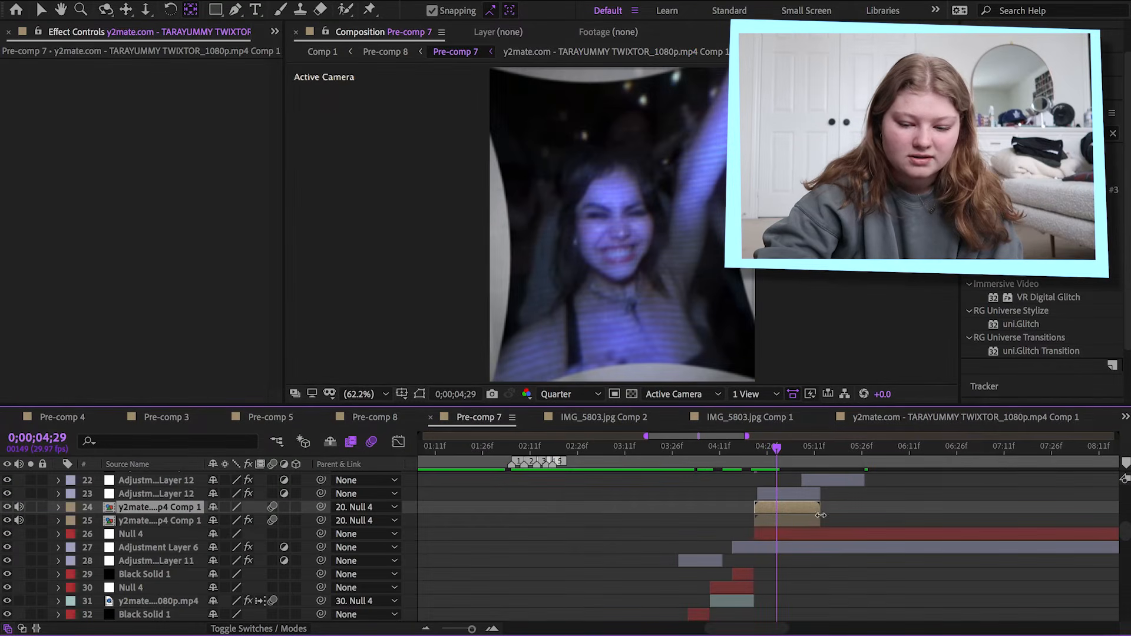
key("u")
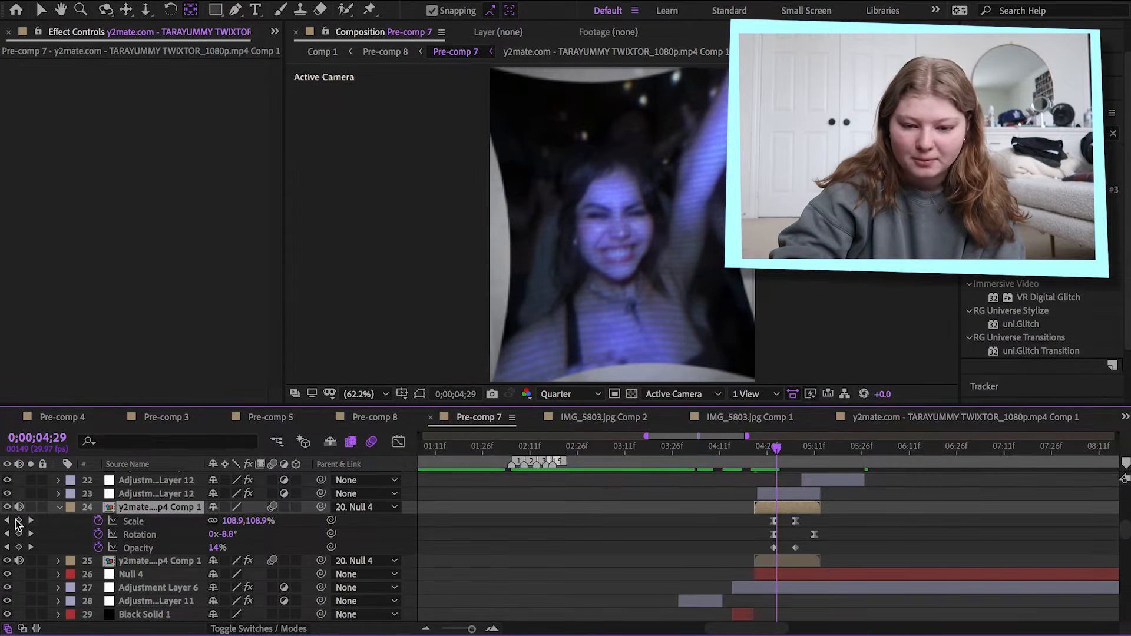
left_click_drag(776, 453, 758, 560)
Step: Examine the lower Twixtor Comp 1 layer's Turbulent Displace, Optics Compensation and S_BlurMoCurves settings and scrub through its keyframes
left_click(758, 560)
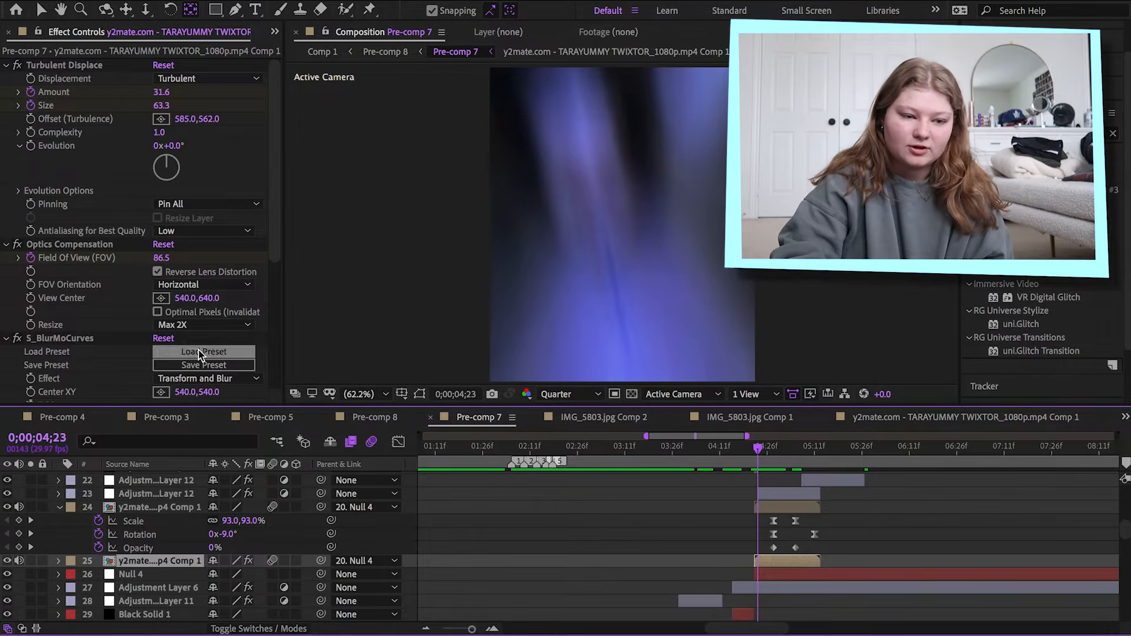
scroll(178, 341, "down", 2)
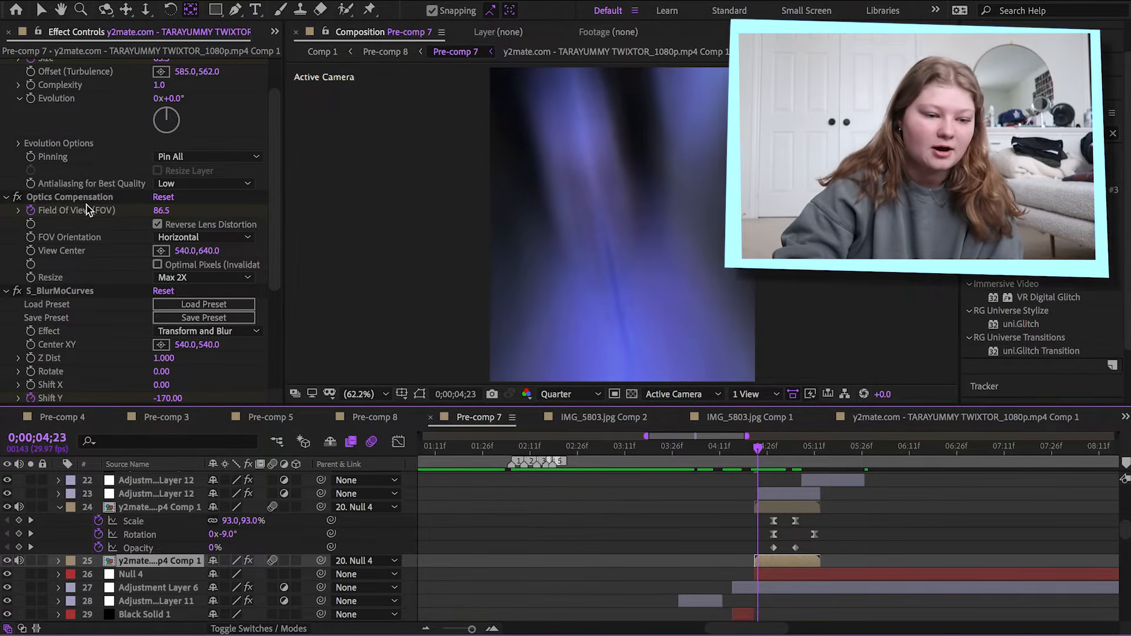
scroll(87, 209, "down", 7)
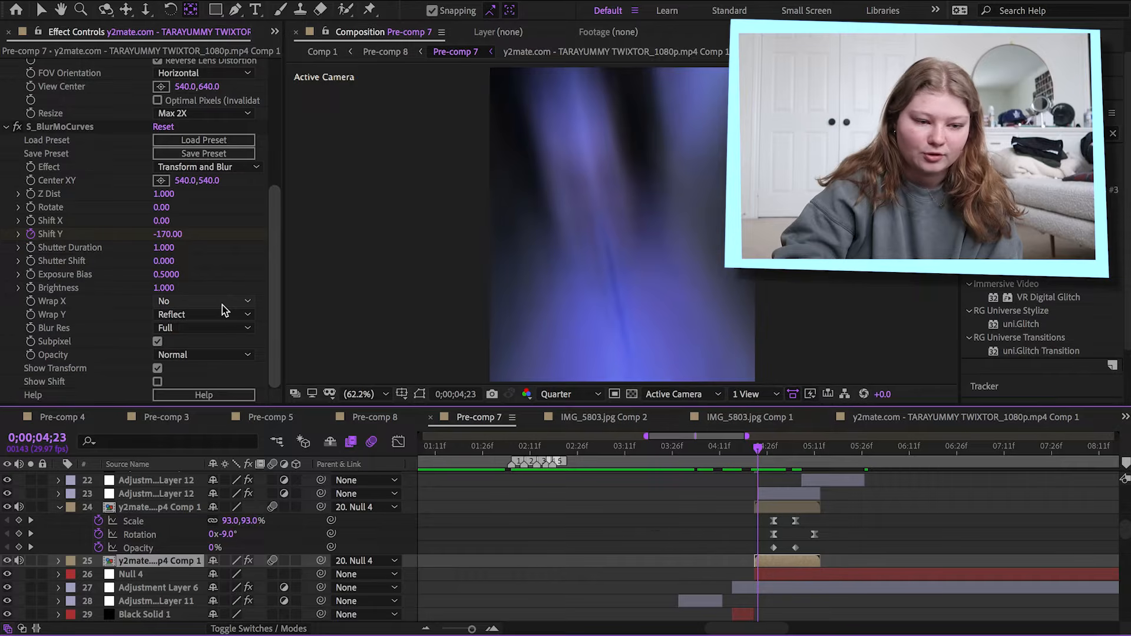
left_click(777, 454)
key("u")
scroll(777, 454, "down", 4)
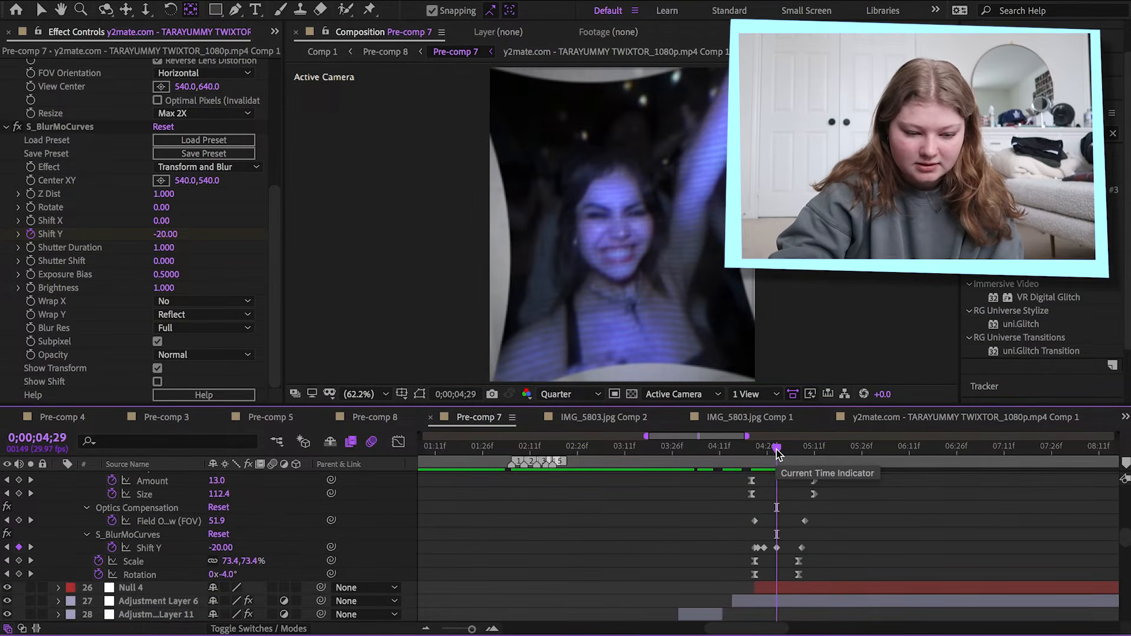
left_click_drag(777, 454, 811, 460)
Step: Collapse the lower Twixtor Comp 1 layer's keyframes and inspect the S_Shake settings on the Adjustment Layer 12 layers
key("u")
left_click(795, 497)
left_click(789, 520)
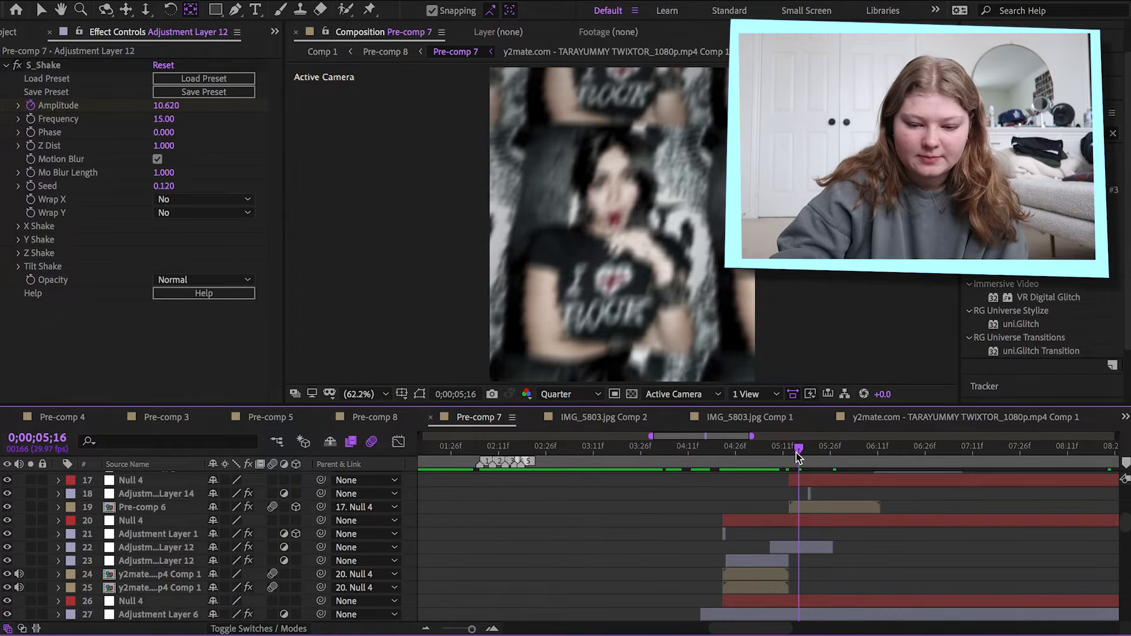
Step: Examine Pre-comp 6's Wave Warp, Turbulent Displace, S_Shake, Twitch and Tint effects at 0;00;05;16
left_click(808, 502)
scroll(191, 300, "down", 6)
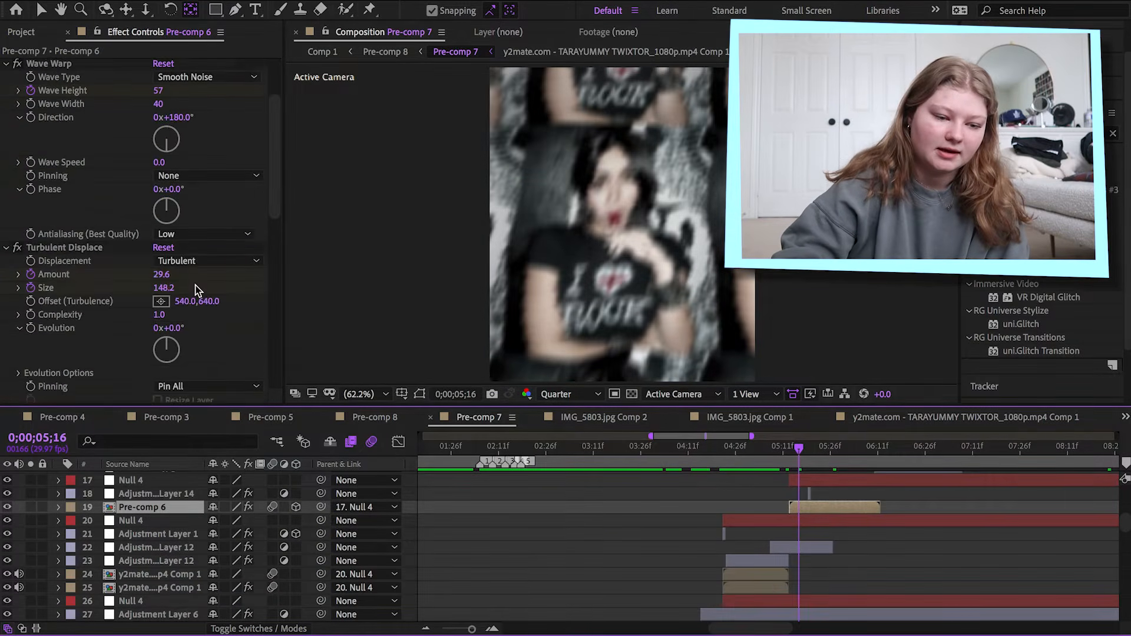
scroll(191, 301, "up", 3)
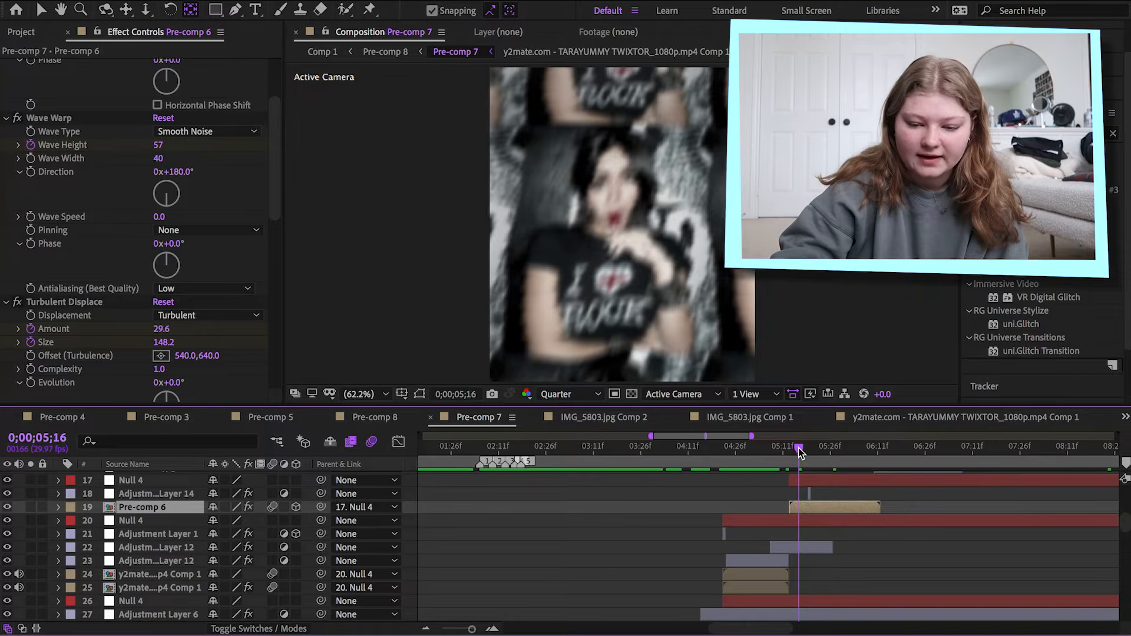
scroll(238, 265, "down", 5)
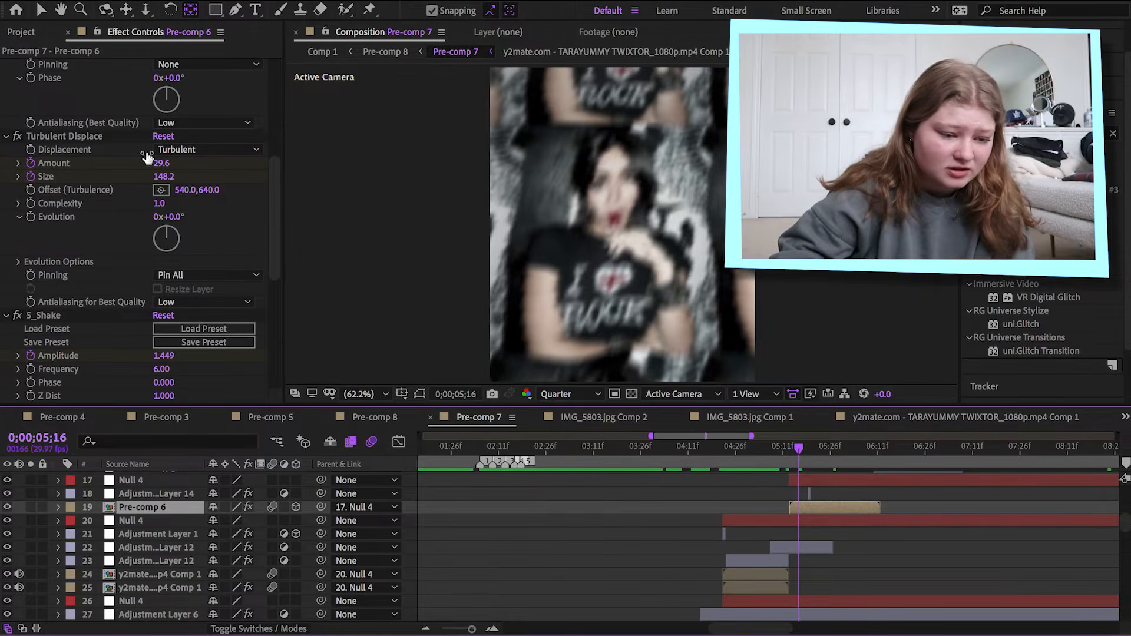
scroll(106, 179, "down", 6)
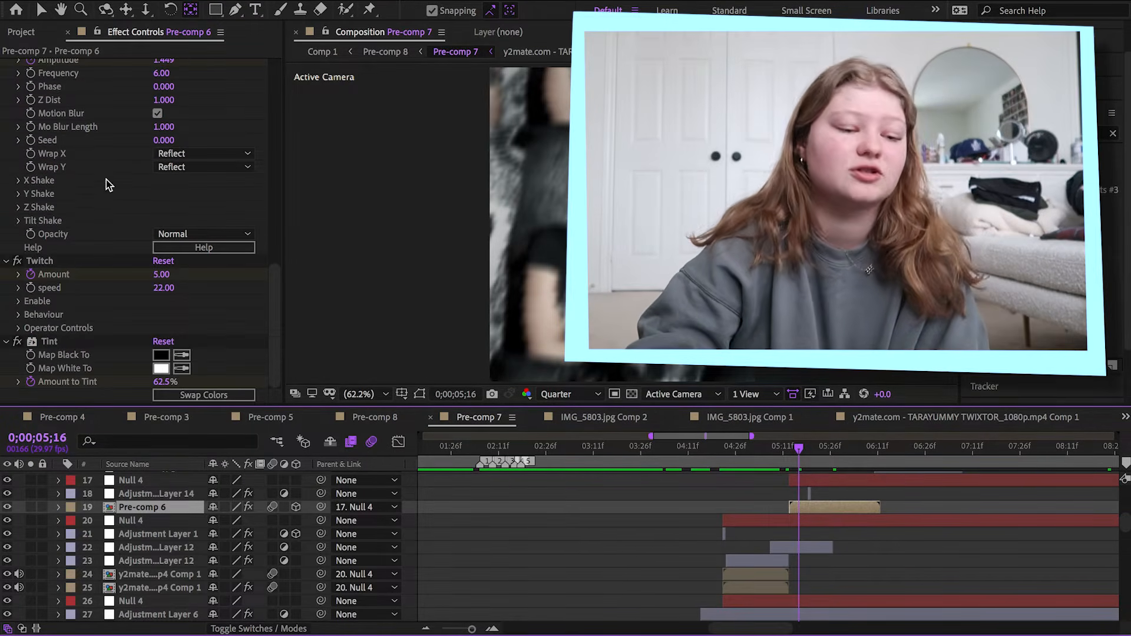
Step: Reveal the Scale and Rotation keyframes of the Null 4 controlling Pre-comp 6 and scrub through them from 0;00;05;26
left_click_drag(798, 454, 830, 451)
left_click(830, 479)
key("u")
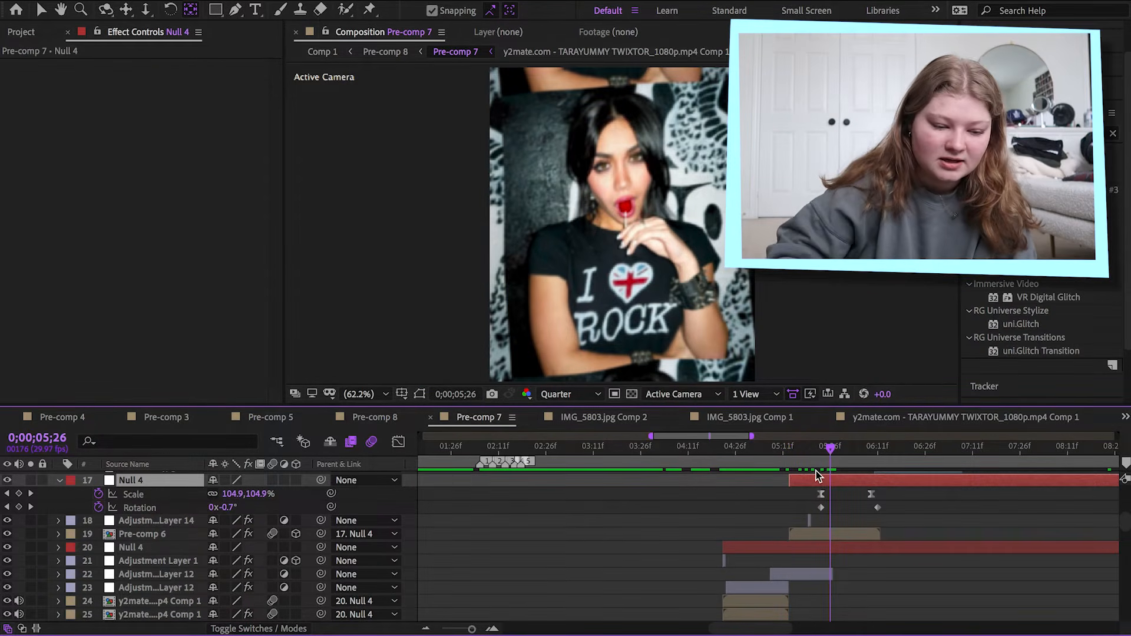
left_click_drag(848, 454, 862, 458)
Step: Find the Pre-comp 6 layer at 0;00;06;06 and open it to view its staggered IMG_5797.jpg layers
scroll(857, 494, "up", 1)
scroll(857, 494, "up", 3)
scroll(858, 494, "right", 1)
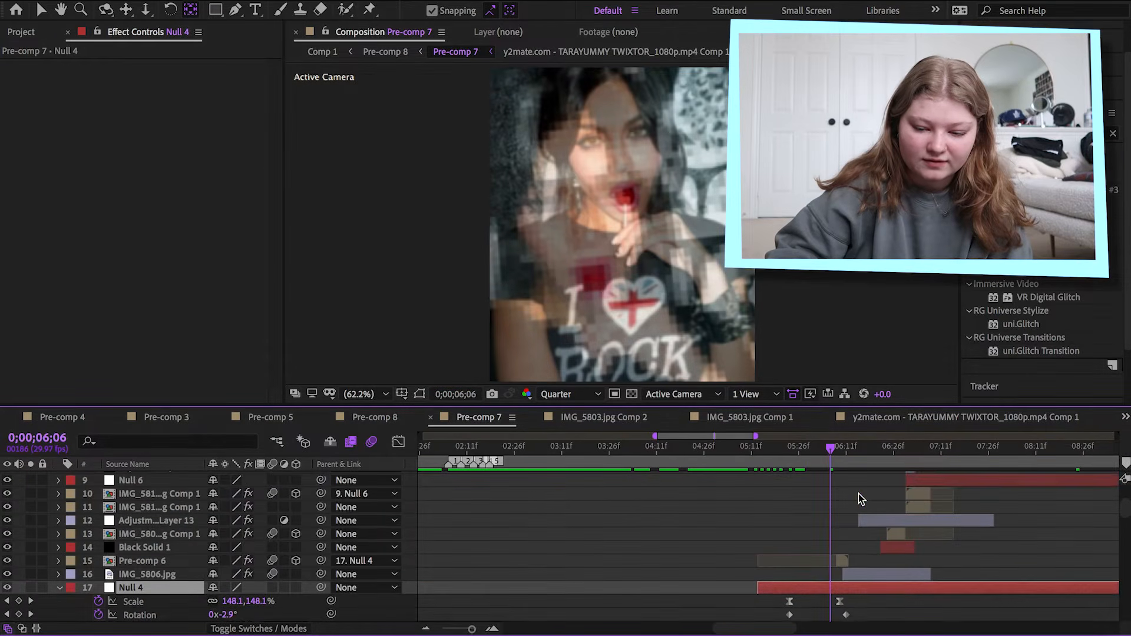
scroll(858, 493, "down", 3)
double_click(825, 542)
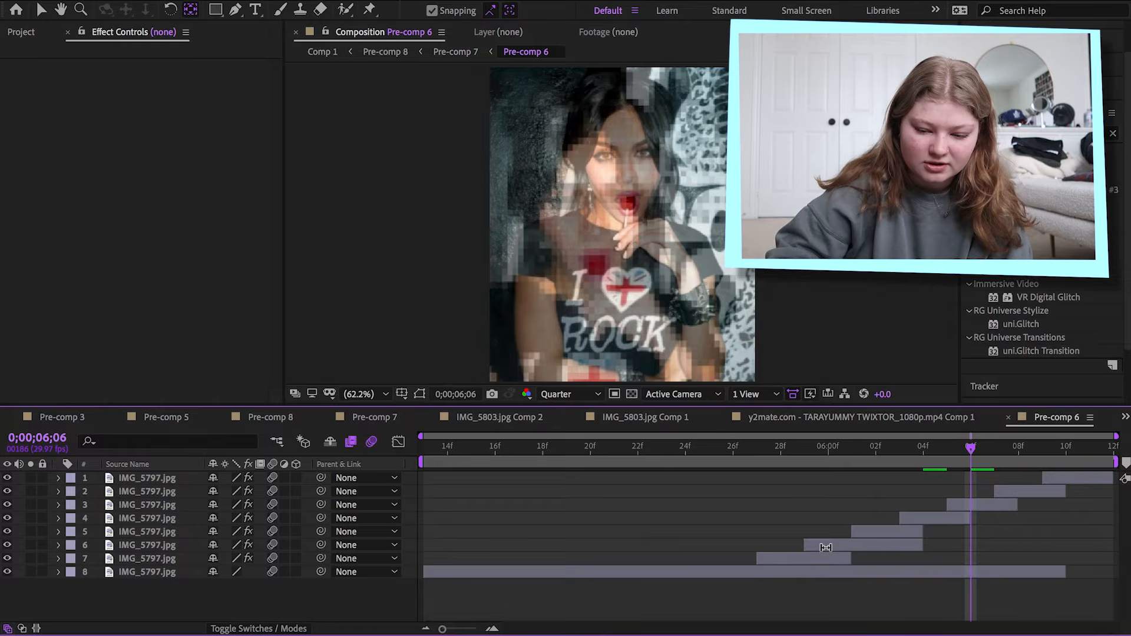
Step: Scrub Pre-comp 6 from 0;00;05;26 to 0;00;06;00 and inspect the lowest staggered IMG_5797.jpg layer's S_Invert and Hue/Saturation effects
left_click(765, 446)
key("space")
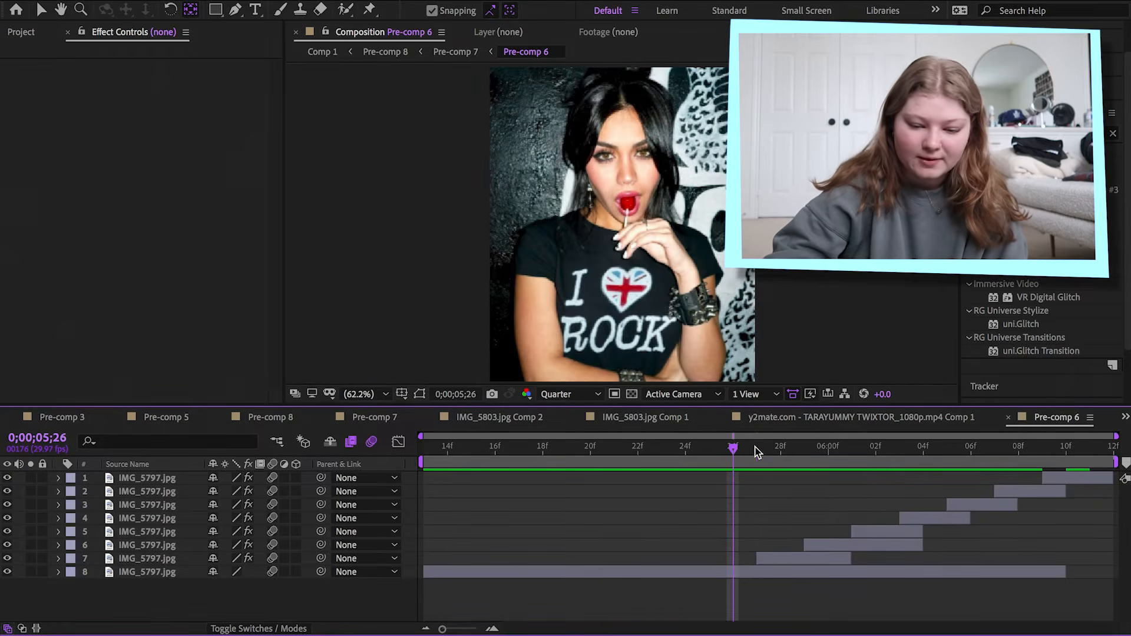
left_click(775, 557)
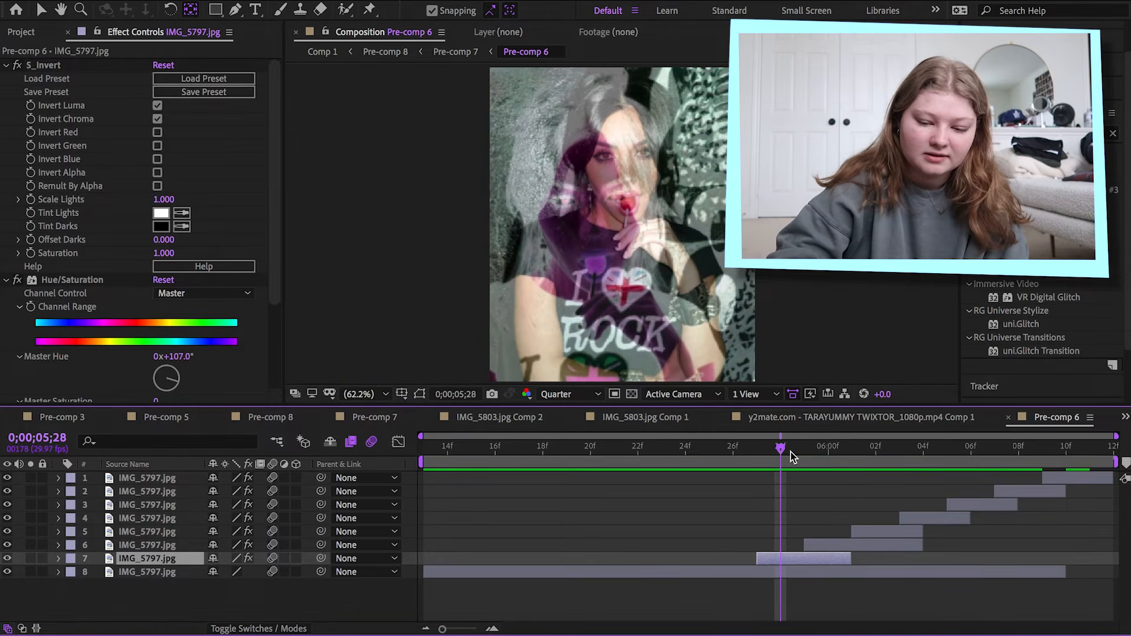
scroll(172, 290, "down", 3)
left_click(827, 450)
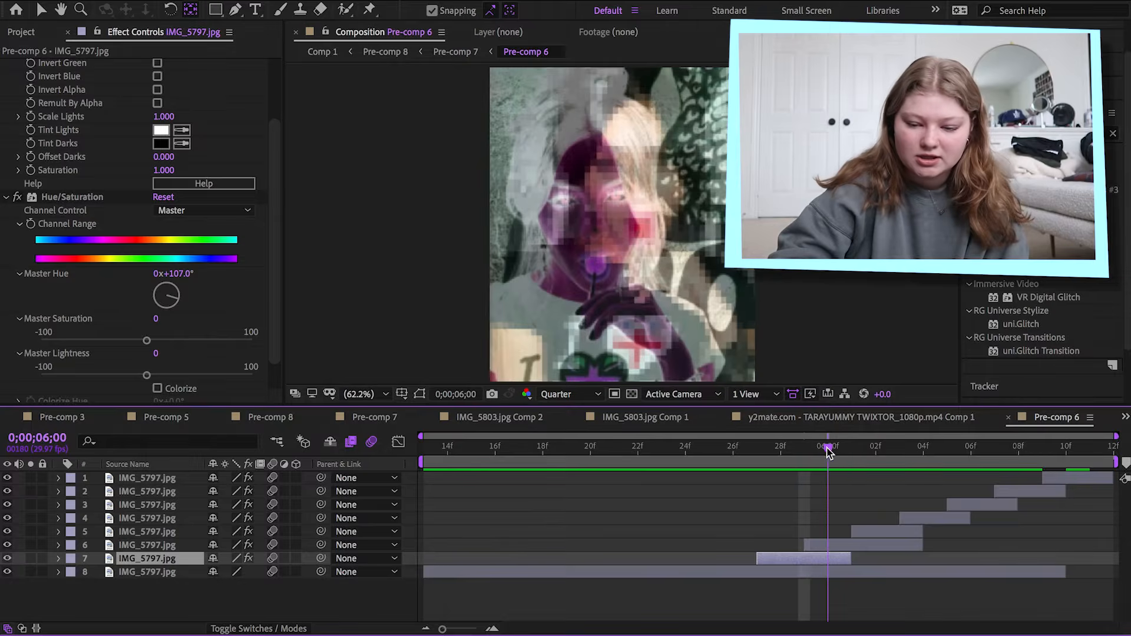
Step: Scrub the remaining staggered IMG_5797.jpg layers to 0;00;06;10 and inspect layer 2's uni.Holomatrix II settings
left_click(851, 450)
left_click_drag(852, 457, 900, 455)
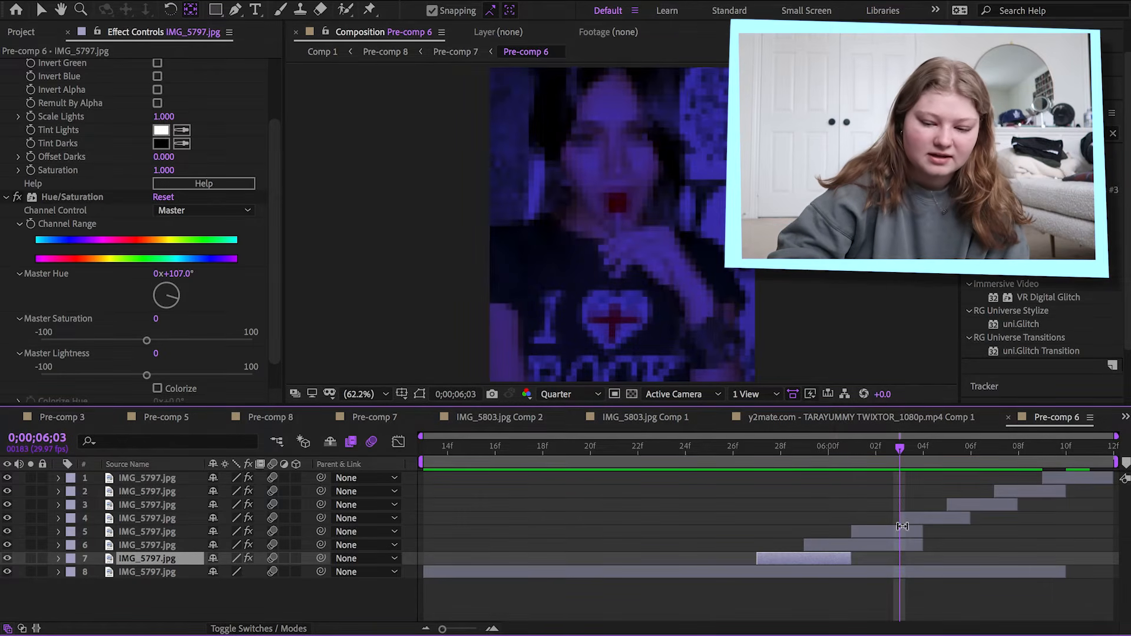
left_click(901, 529)
left_click_drag(972, 453, 1011, 454)
left_click(1031, 493)
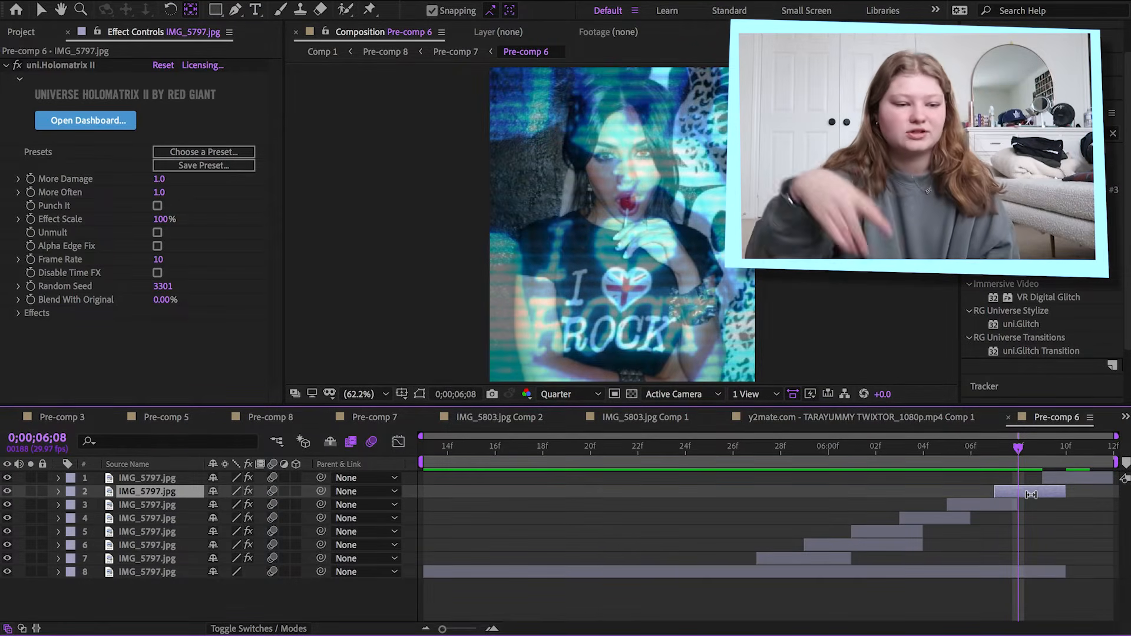
left_click_drag(1021, 459, 1078, 474)
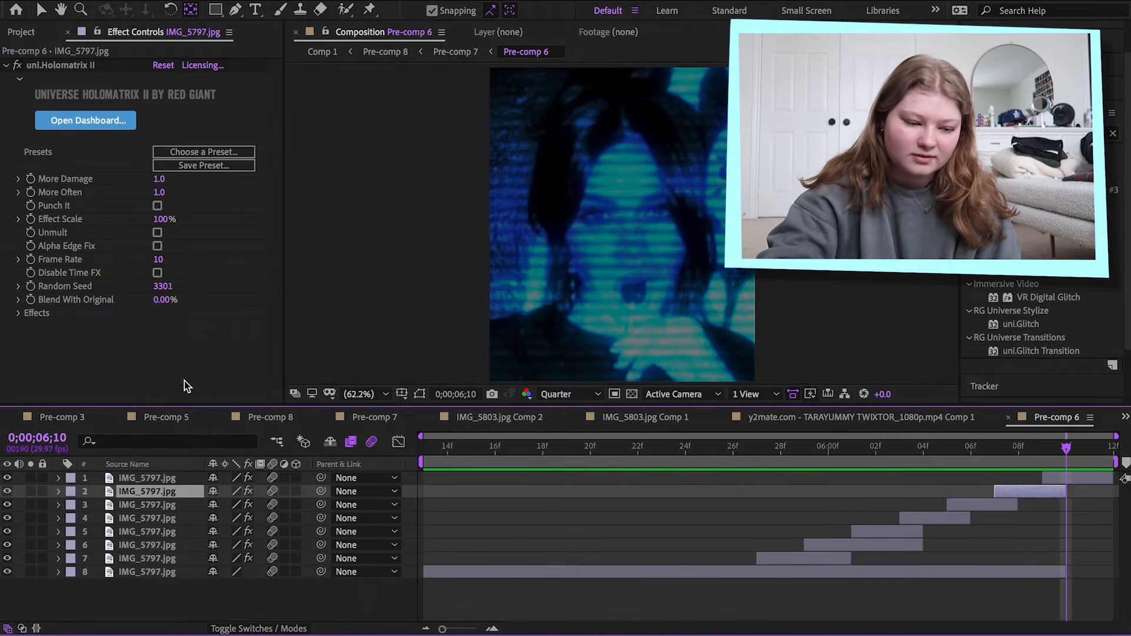
Step: Return to Pre-comp 7 and examine the effects on the IMG_5806.jpg layer, from Motion Tile down to Brightness & Contrast
left_click(391, 418)
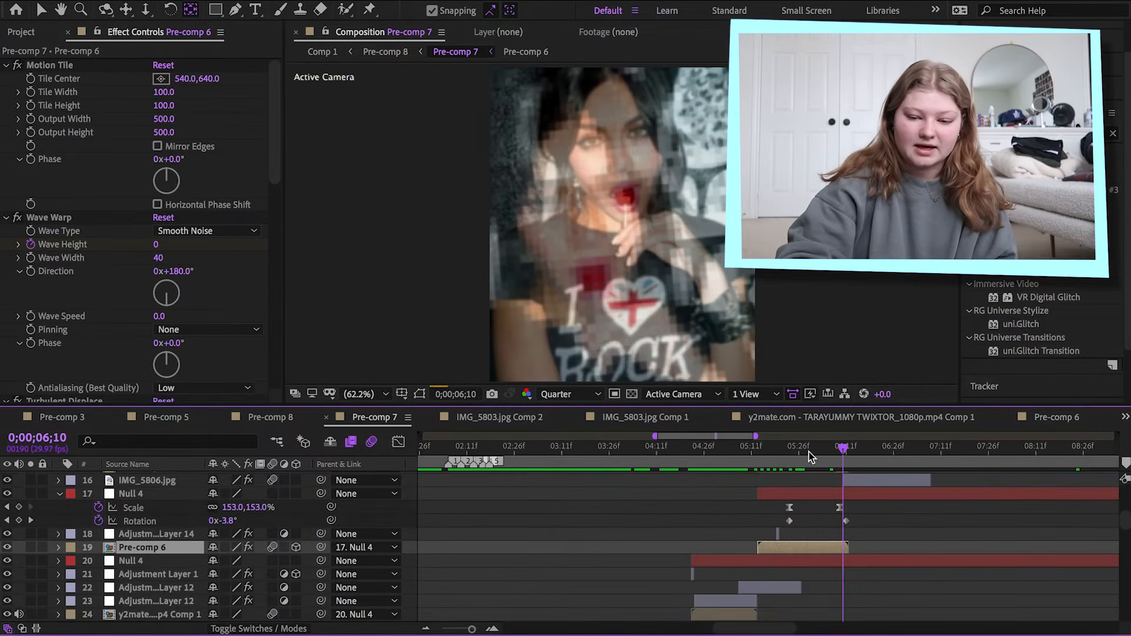
left_click_drag(819, 455, 856, 450)
scroll(866, 520, "up", 1)
left_click(866, 520)
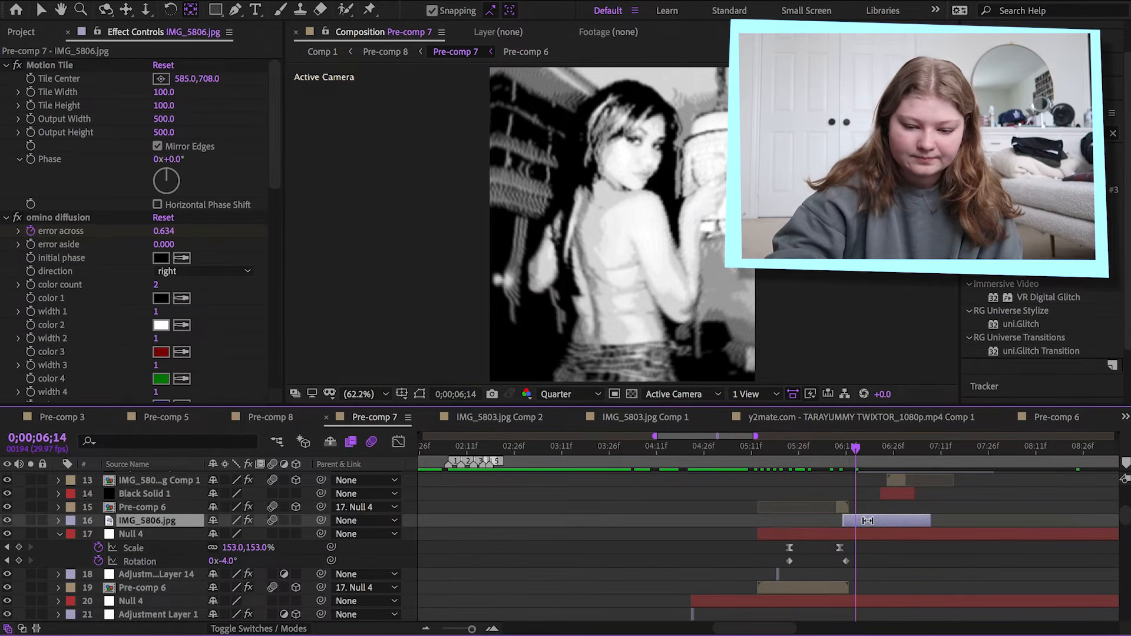
scroll(59, 243, "down", 10)
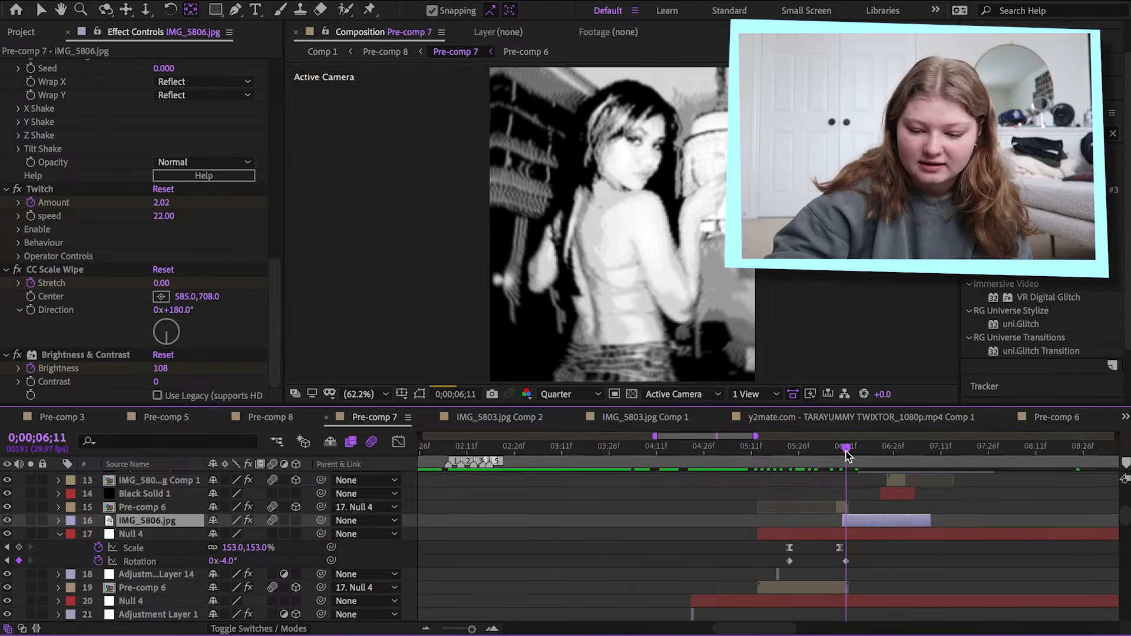
Step: Reveal the IMG_5806.jpg layer's effect keyframes and scrub through them to 0;00;06;21
key("u")
left_click_drag(850, 453, 871, 454)
scroll(850, 556, "down", 3)
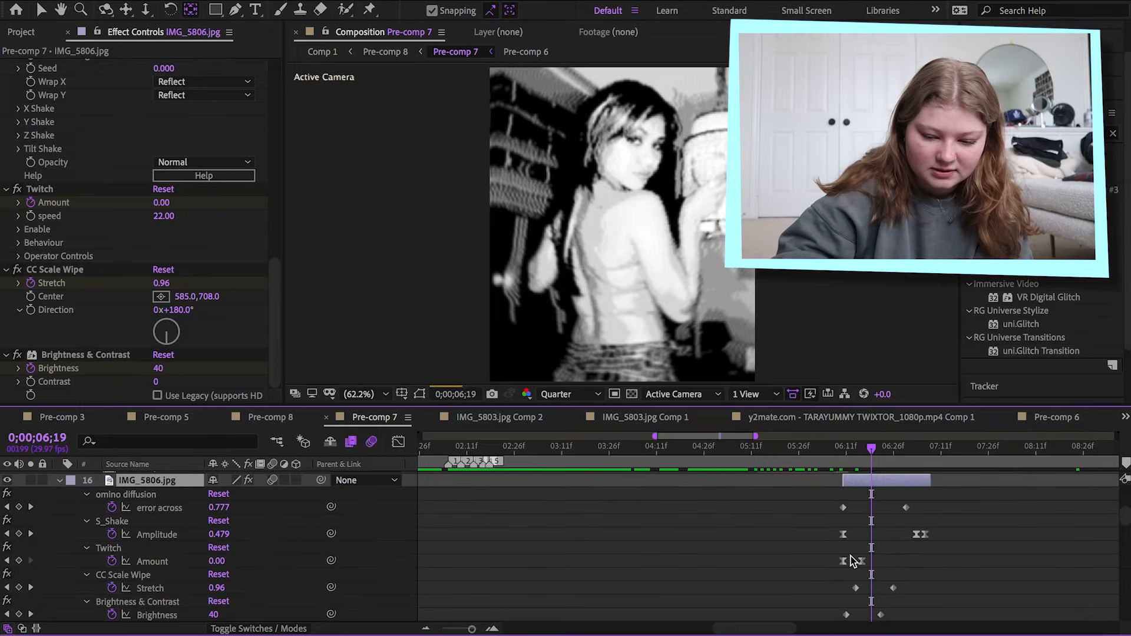
scroll(850, 556, "up", 3)
left_click_drag(837, 455, 878, 455)
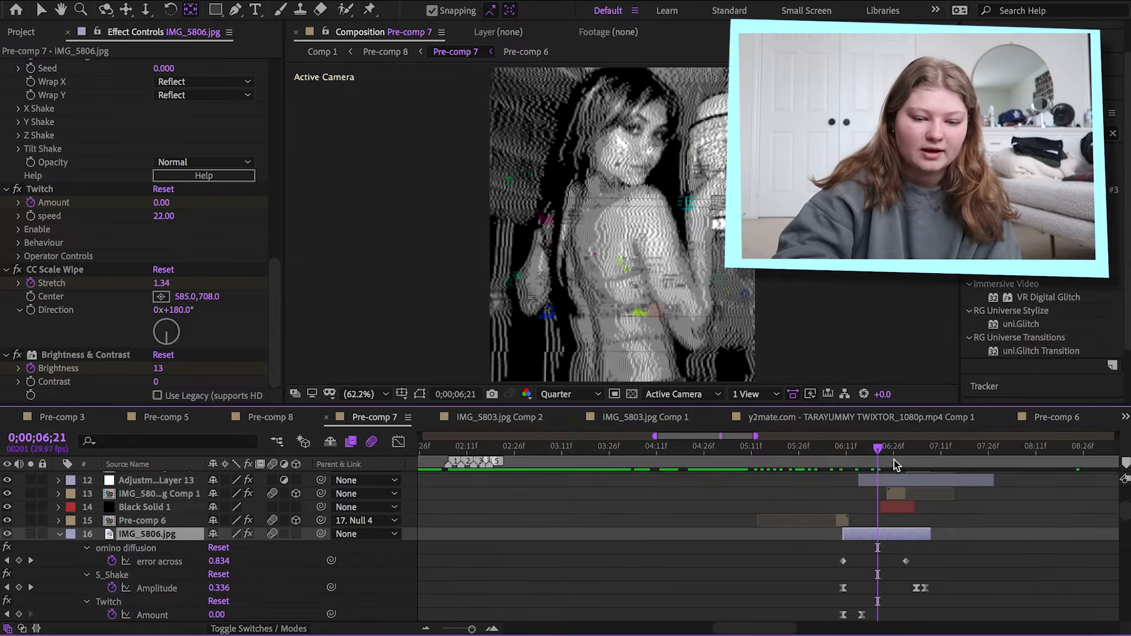
Step: Inspect the effects of the IMG_5808.jpg Comp 1 layer and Adjustment Layer 13's BCC Video Glitch around 0;00;06;25
left_click(867, 449)
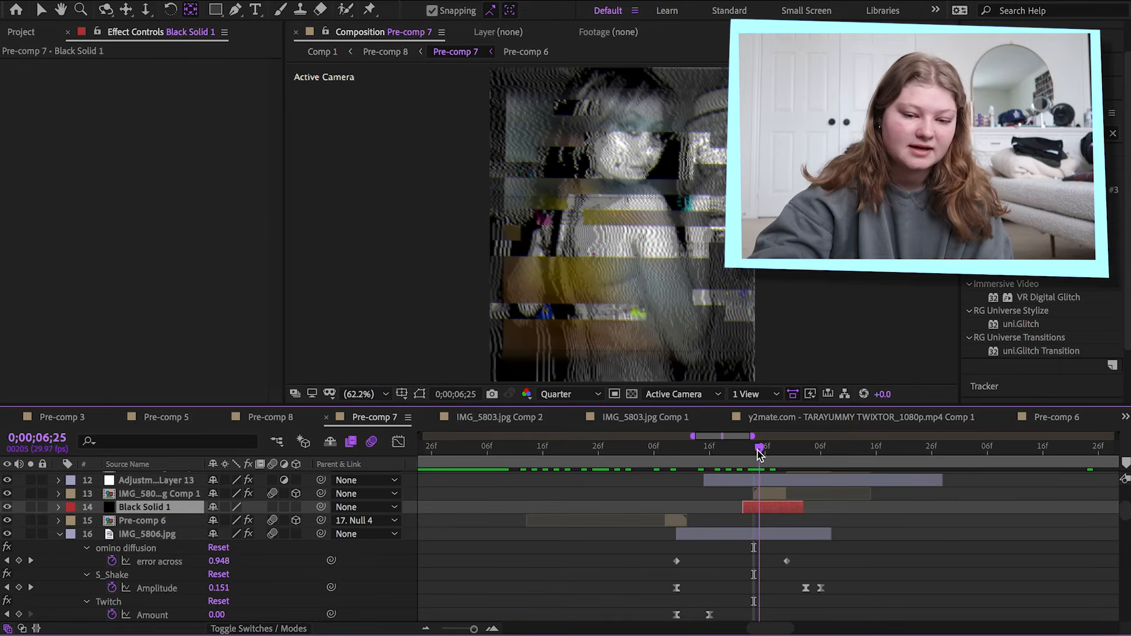
left_click(765, 493)
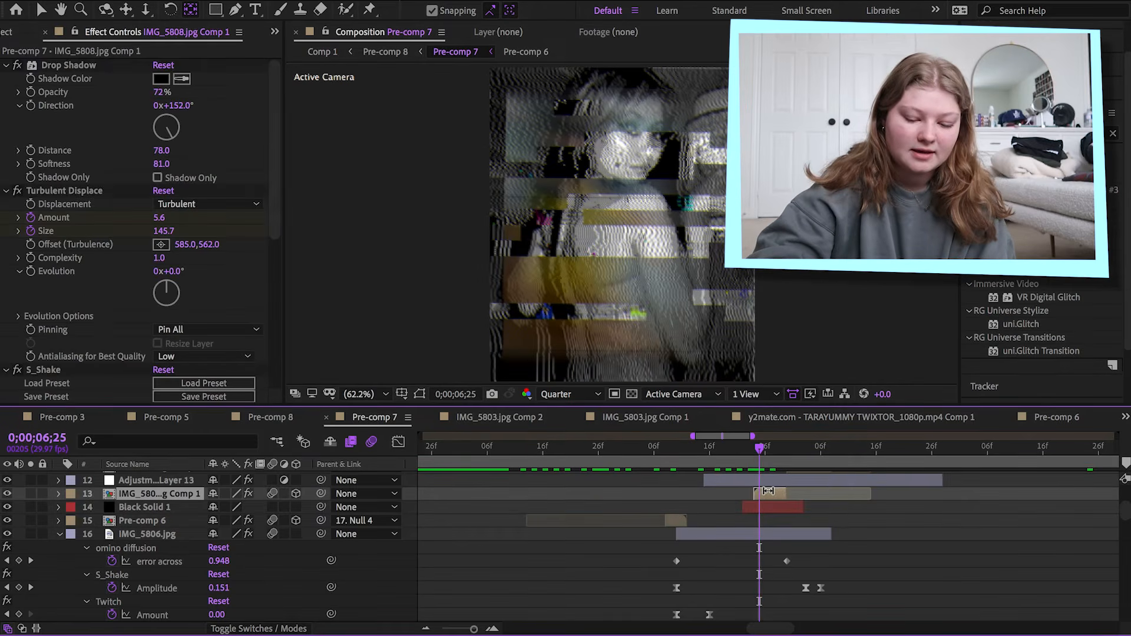
scroll(768, 491, "up", 1)
left_click(765, 505)
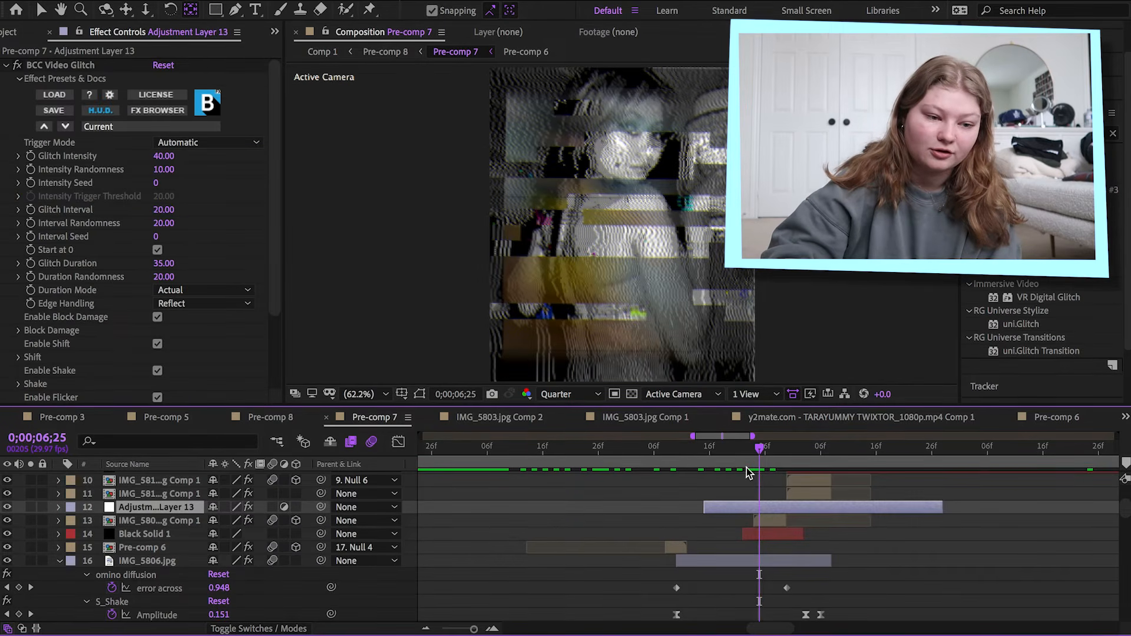
Step: Reveal IMG_5808.jpg Comp 1's effect and transform keyframes, scrub through them to 0;00;06;29, and collapse the layer
left_click(756, 521)
key("u")
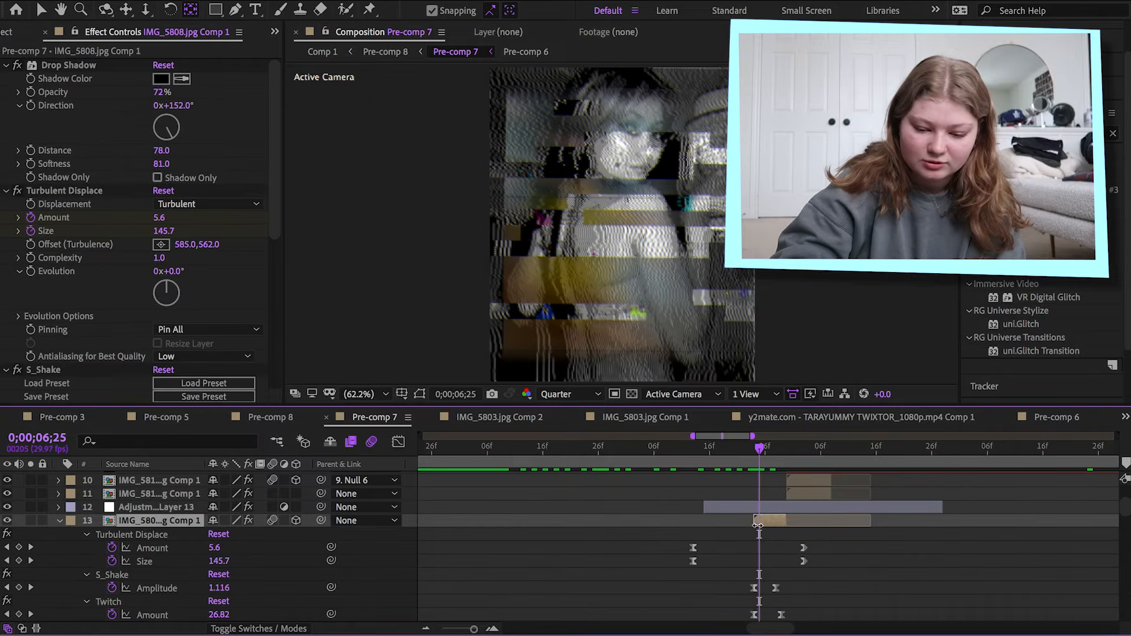
left_click_drag(760, 450, 783, 454)
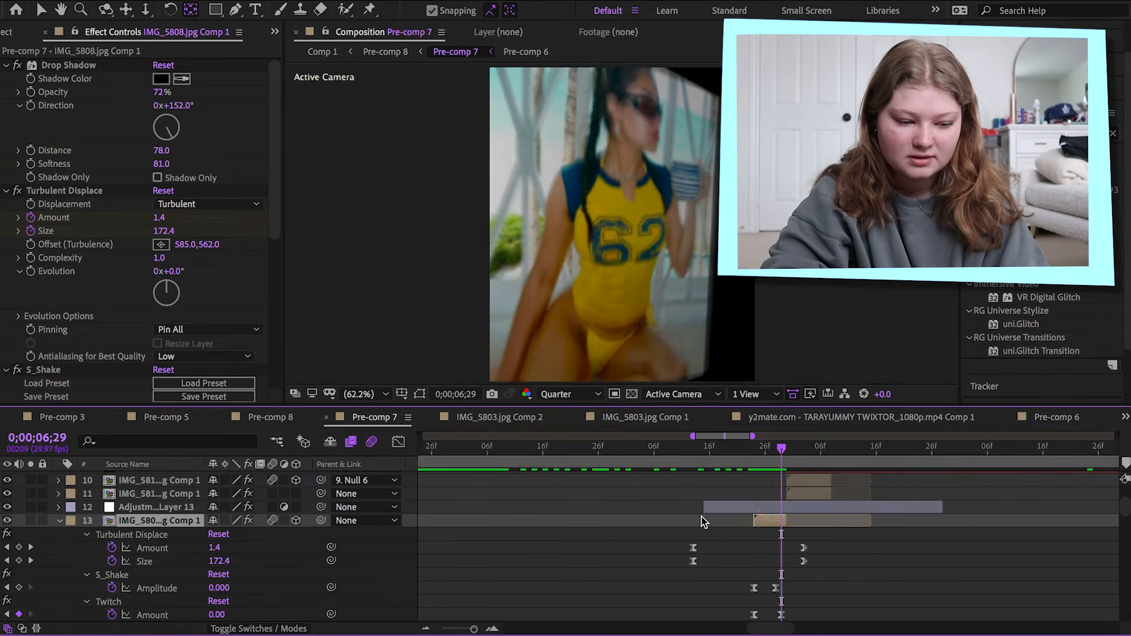
scroll(702, 521, "down", 2)
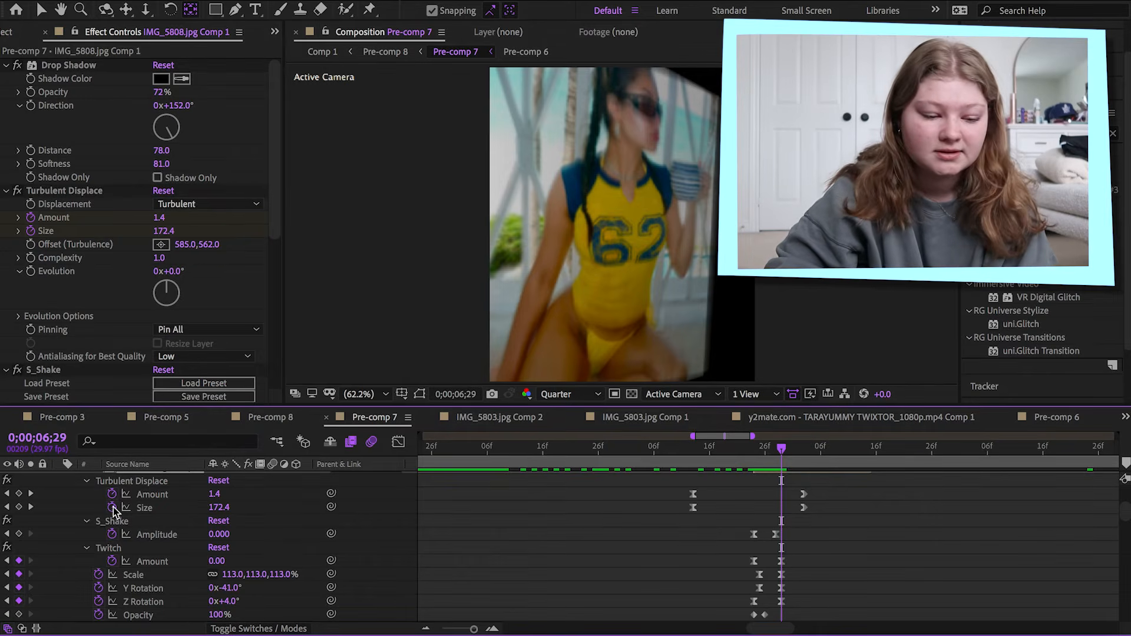
key("u")
Step: Review the background IMG_5810.jpg Comp 1 layer's Black & White, Exposure and Position keyframes around 0;00;07;01, and collapse it
left_click_drag(754, 456, 763, 456)
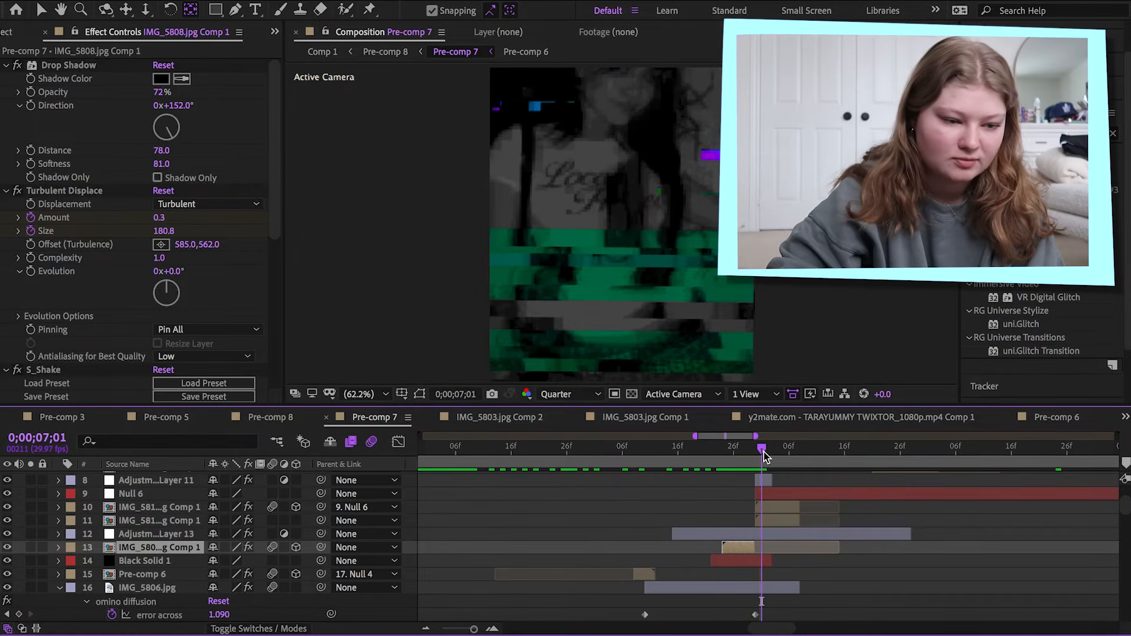
left_click(767, 520)
scroll(186, 249, "down", 3)
scroll(186, 249, "down", 1)
key("p")
key("Page_Up")
mouse_move(762, 455)
left_mouse_down()
mouse_move(796, 460)
mouse_move(772, 464)
left_mouse_up()
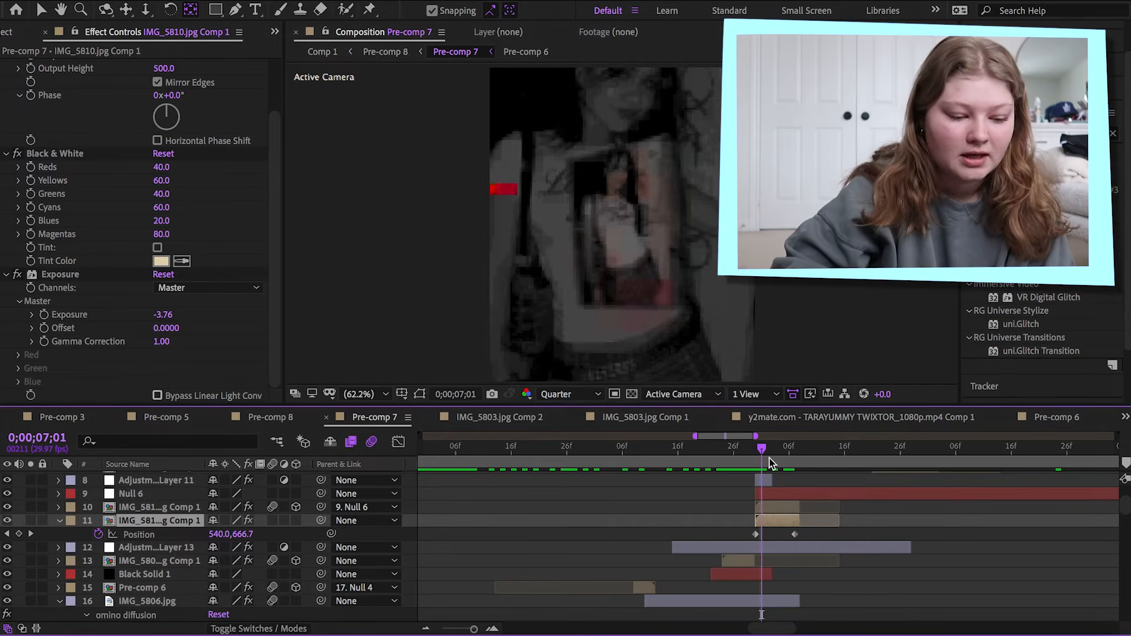
left_click(61, 521)
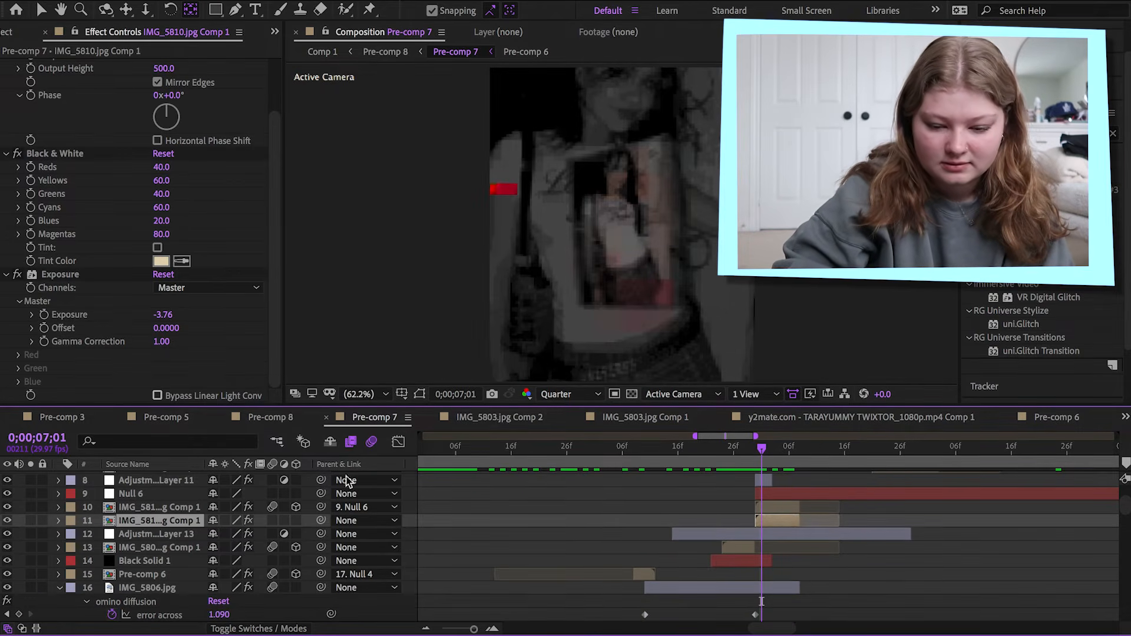
Step: Reveal the Scale, Y Rotation and Z Rotation keyframes of the Null 6-parented IMG_5810.jpg Comp 1 and scrub from 0;00;07;00 to 0;00;07;06
left_click(770, 507)
key("u")
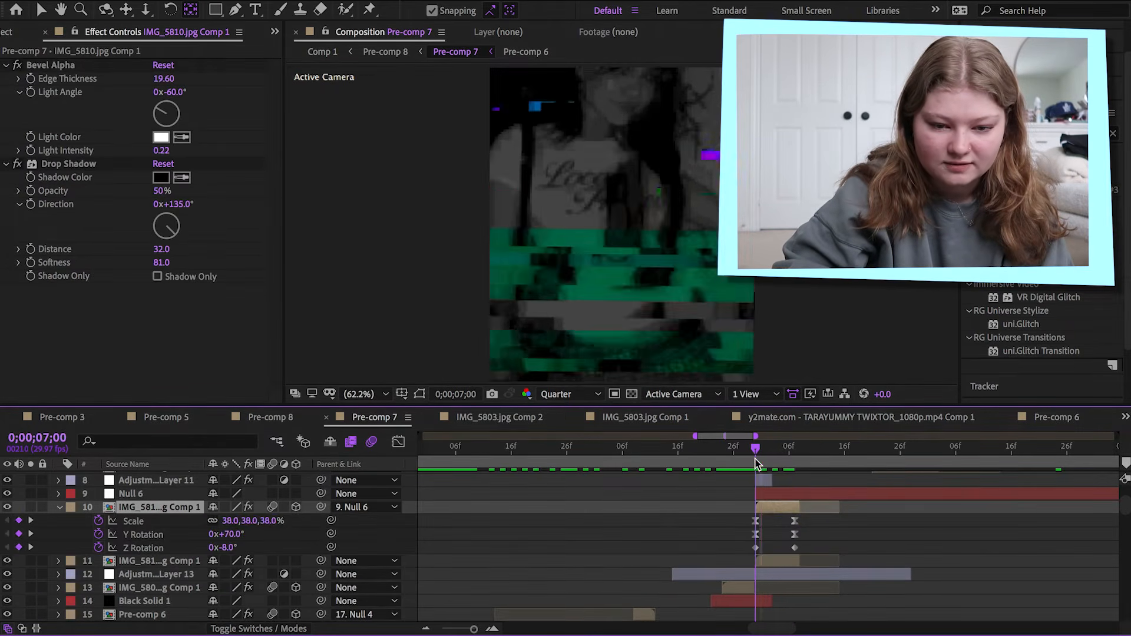
left_click_drag(758, 458, 788, 462)
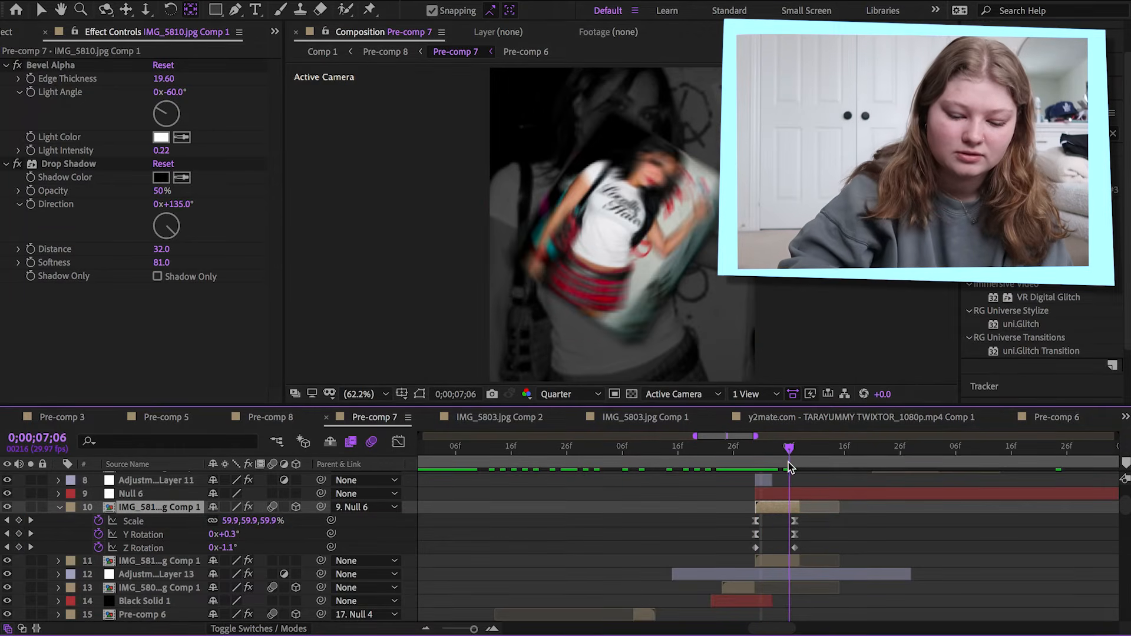
left_click(790, 493)
key("u")
Step: Examine the IMG_5798.jpg layer's BCC Mosaic, Turbulent Displace, Brightness & Contrast, Twitch and Tint effects at 0;00;07;12
left_click_drag(789, 460, 822, 451)
left_click(808, 493)
scroll(227, 291, "down", 6)
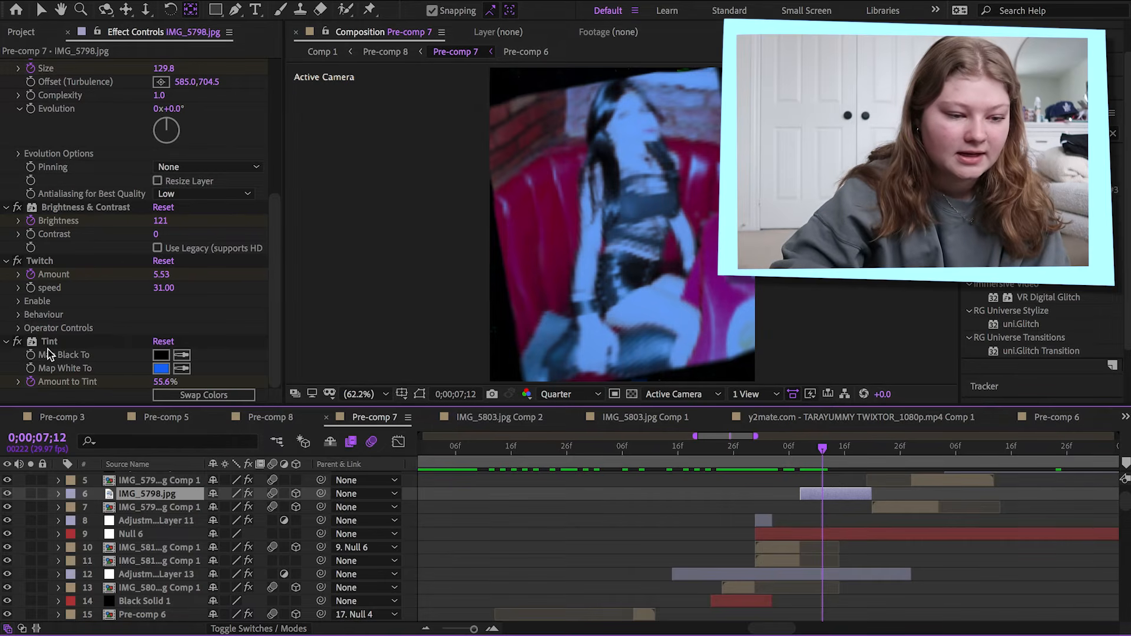
scroll(114, 262, "up", 7)
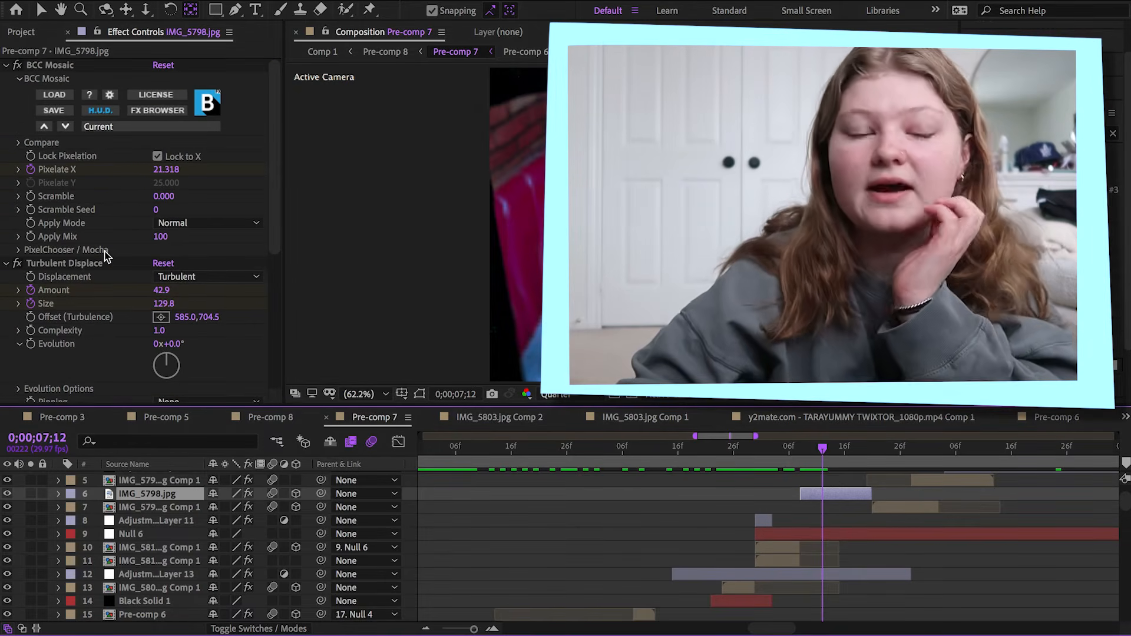
scroll(106, 256, "down", 6)
Step: Scrub to 0;00;07;18 and expand the IMG_5798.jpg layer's effect list in the timeline, folding up the Tint properties
key("space")
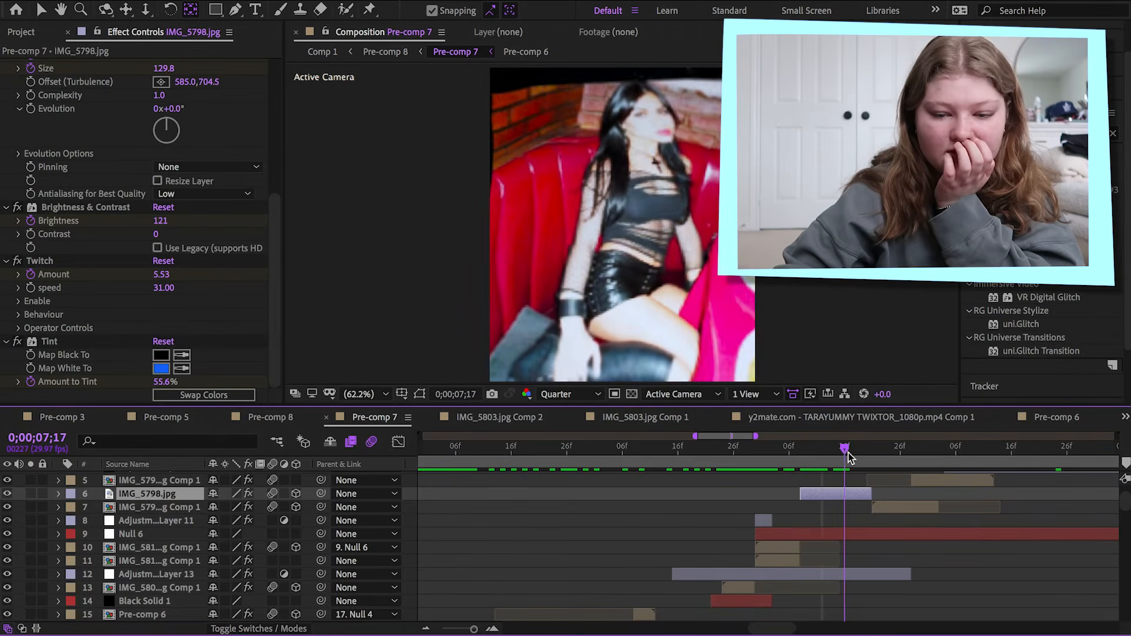
left_click_drag(850, 455, 856, 457)
key("e")
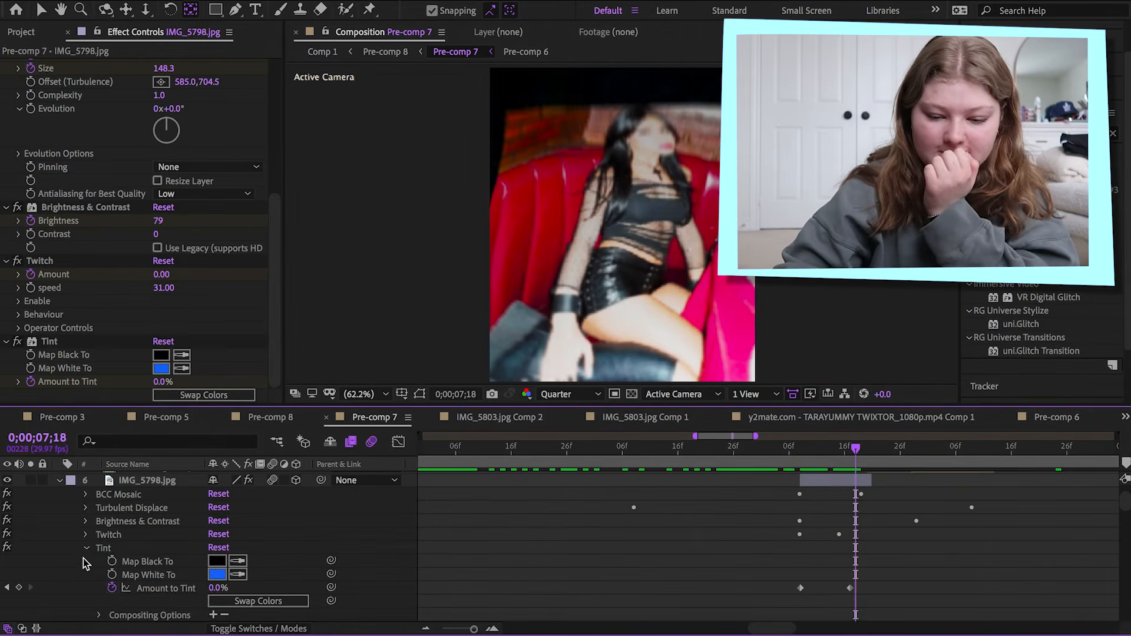
left_click(89, 550)
scroll(651, 482, "down", 1)
Step: Review IMG_5798.jpg's Scale, X Rotation, Z Rotation and Opacity keyframes from 0;00;07;09 to 0;00;07;23, and collapse the layer
left_click(807, 463)
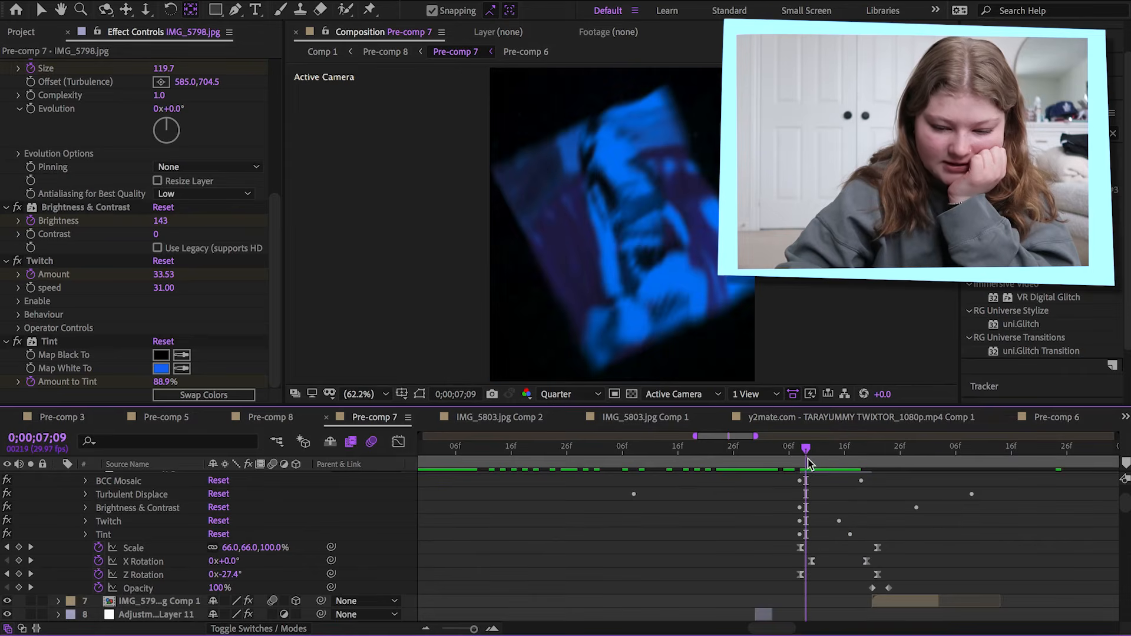
left_click_drag(775, 549, 890, 587)
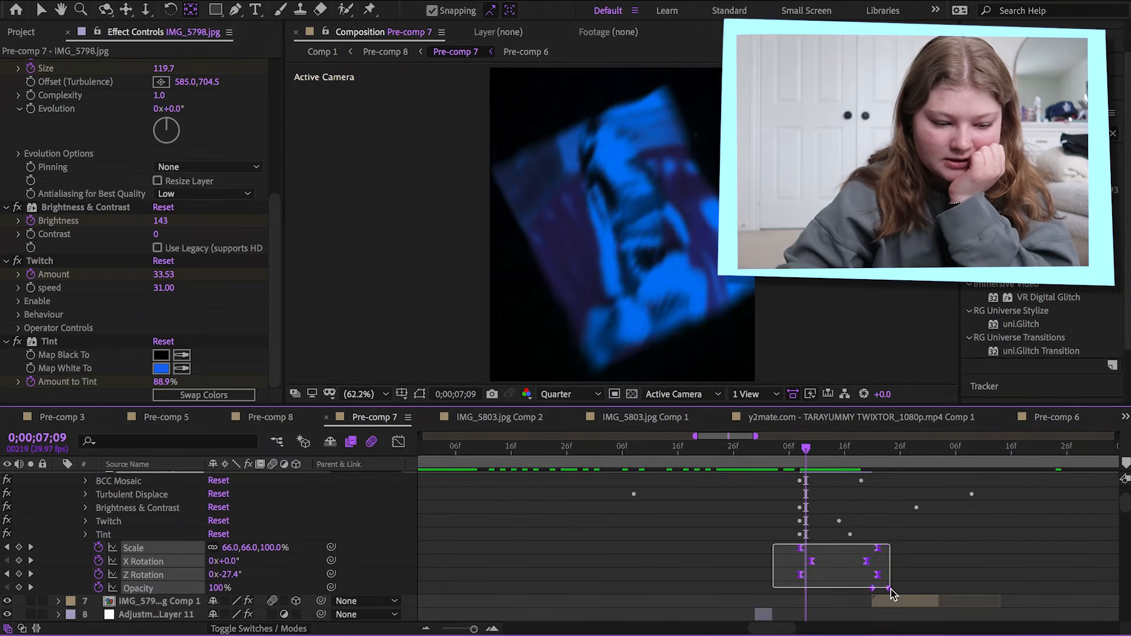
left_click(848, 466)
left_click_drag(849, 469, 883, 482)
scroll(157, 535, "up", 3)
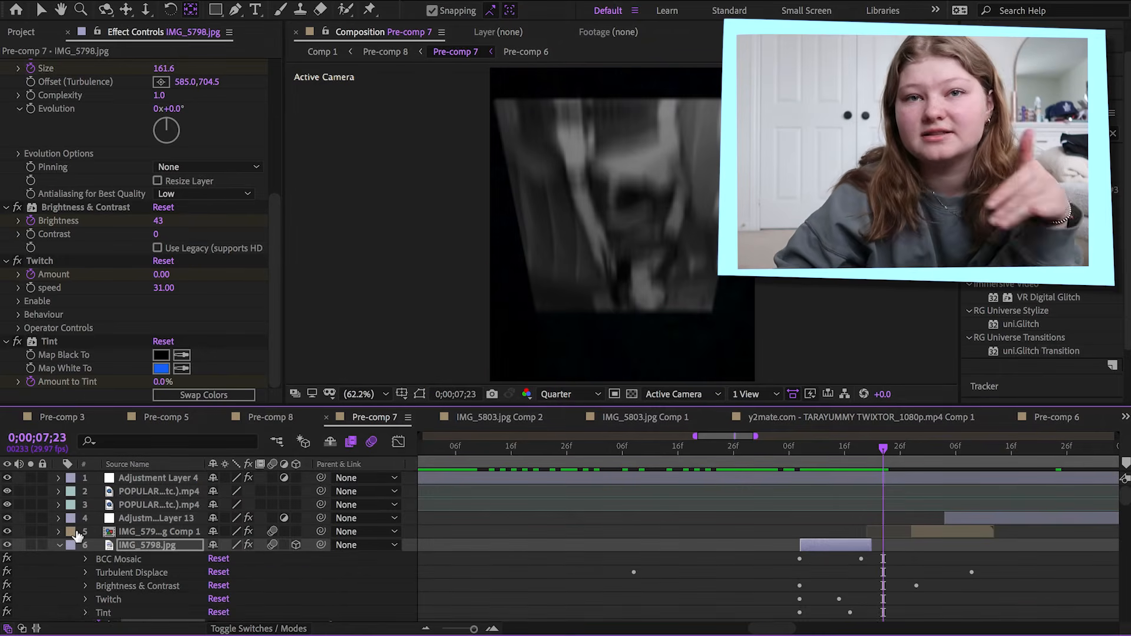
left_click(58, 544)
Step: Scrub on to 0;00;08;12 and reveal the keyframes of layer 5, IMG_5798.jpg Comp 1, with the whole edit in view
left_click_drag(865, 464, 990, 459)
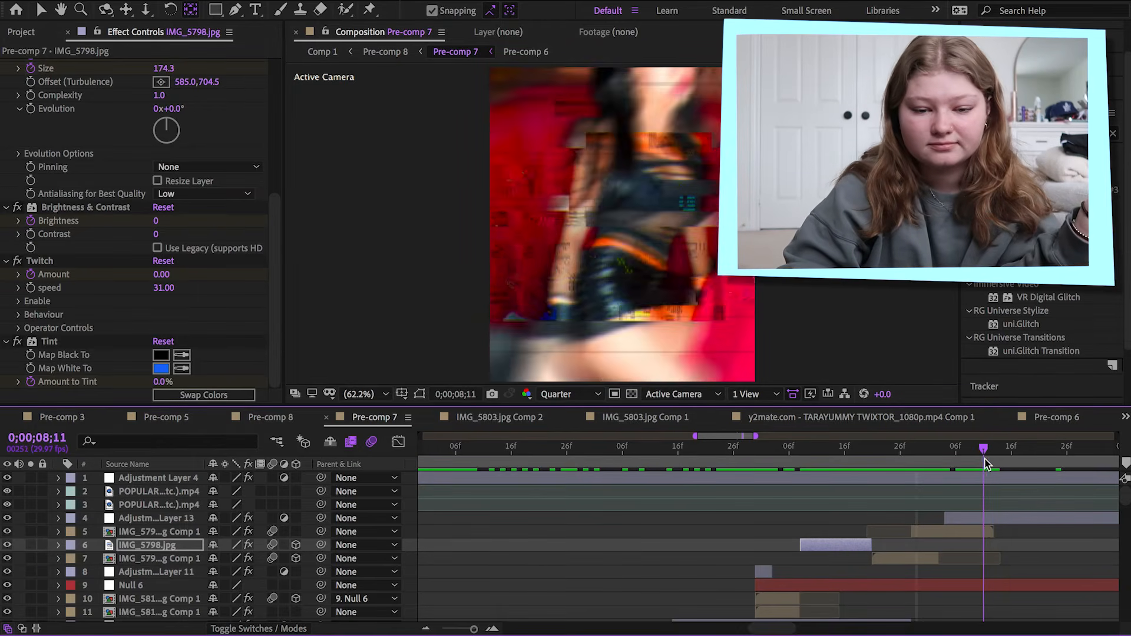
key("ctrl+Up")
key("u")
key("minus")
key("minus")
key("minus")
scroll(770, 530, "up", 3)
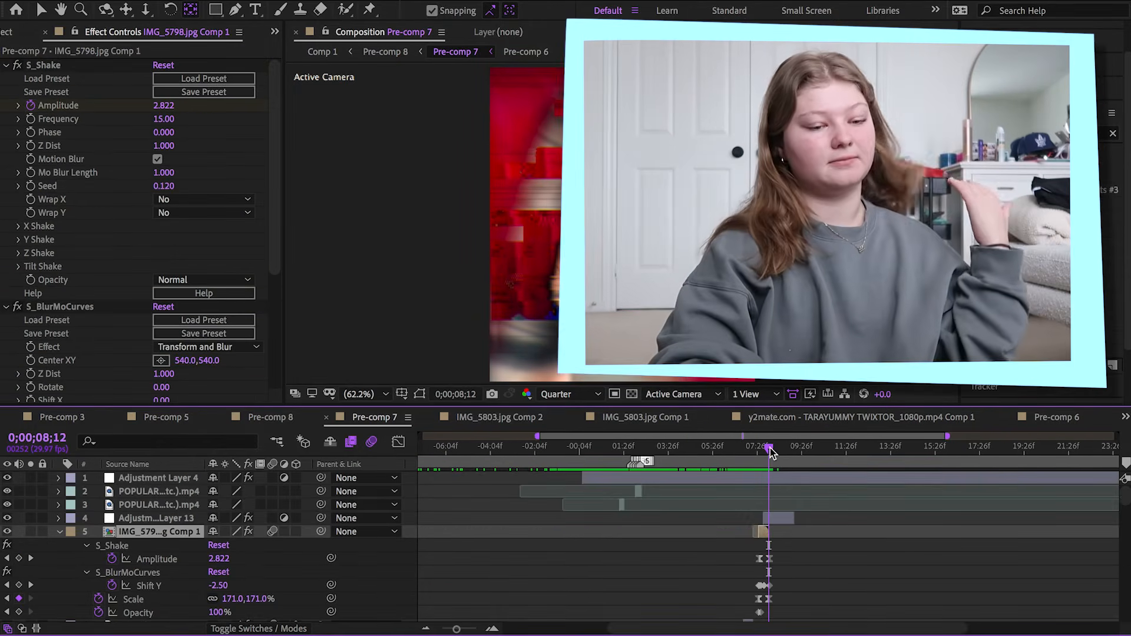